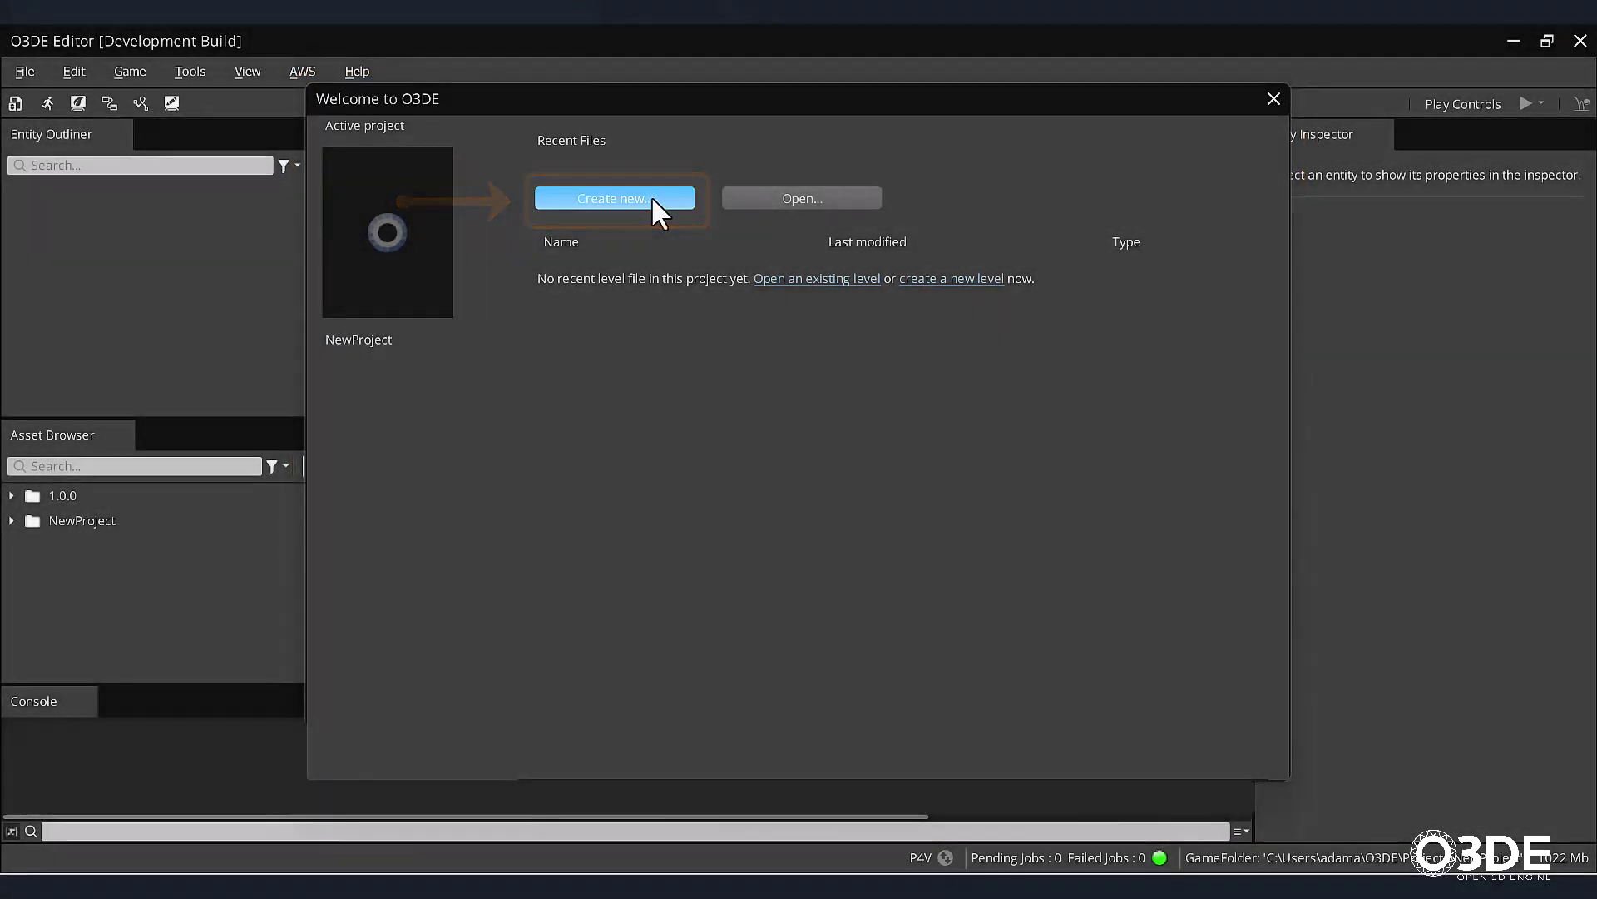
Create a new level called Level01 in the project's Levels folder
{"action": "left_click", "coordinate": [653, 200]}
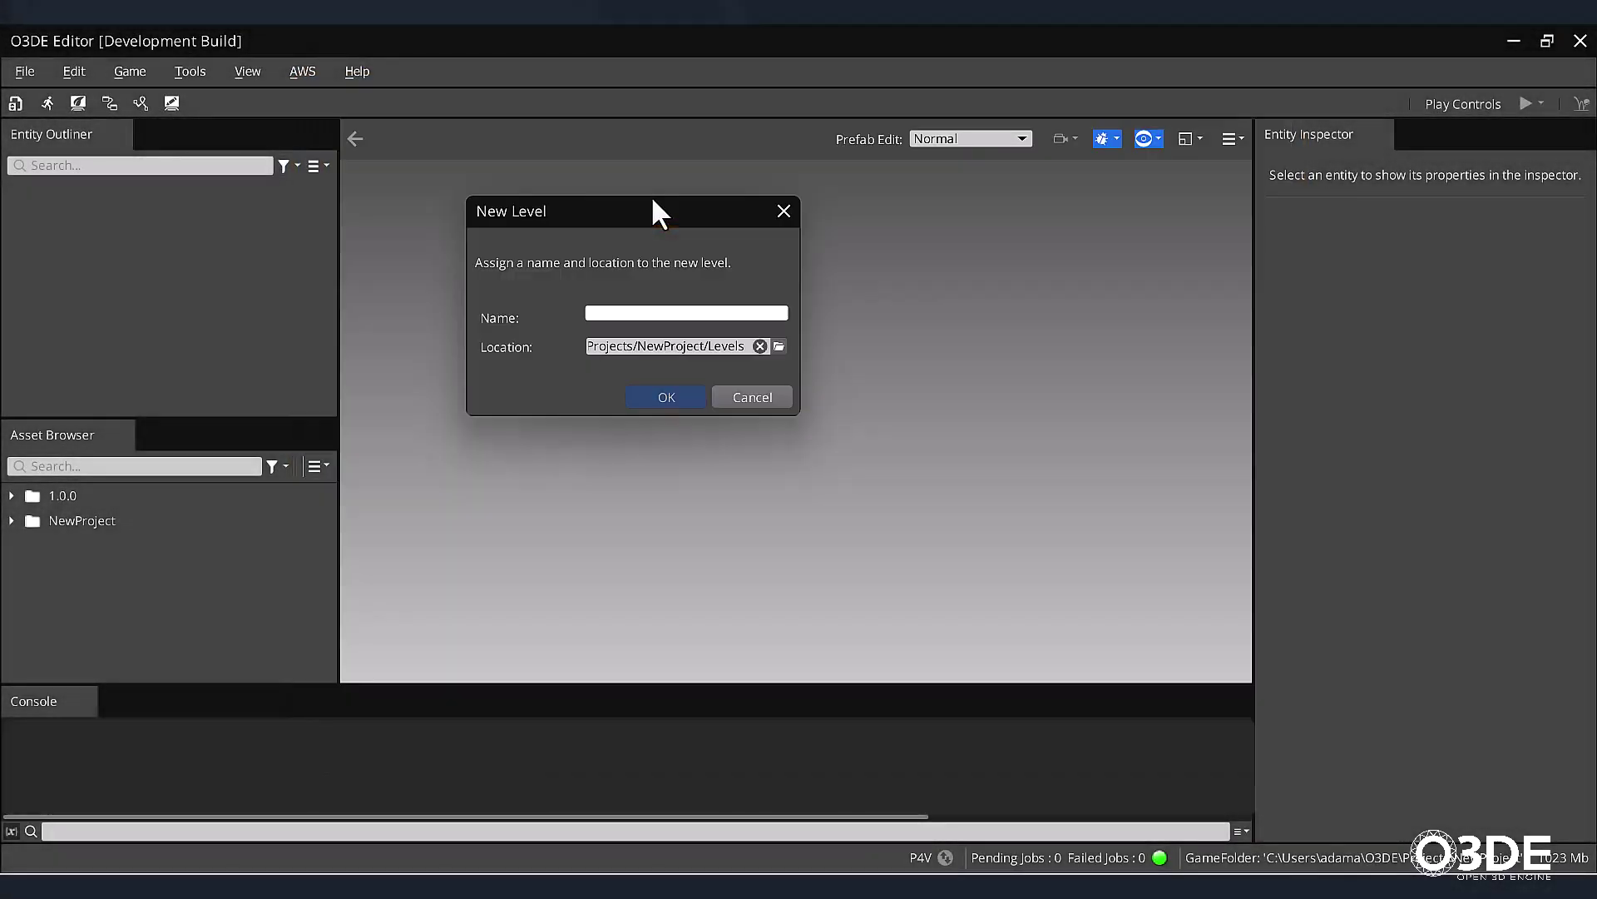
{"action": "type", "text": "Level01"}
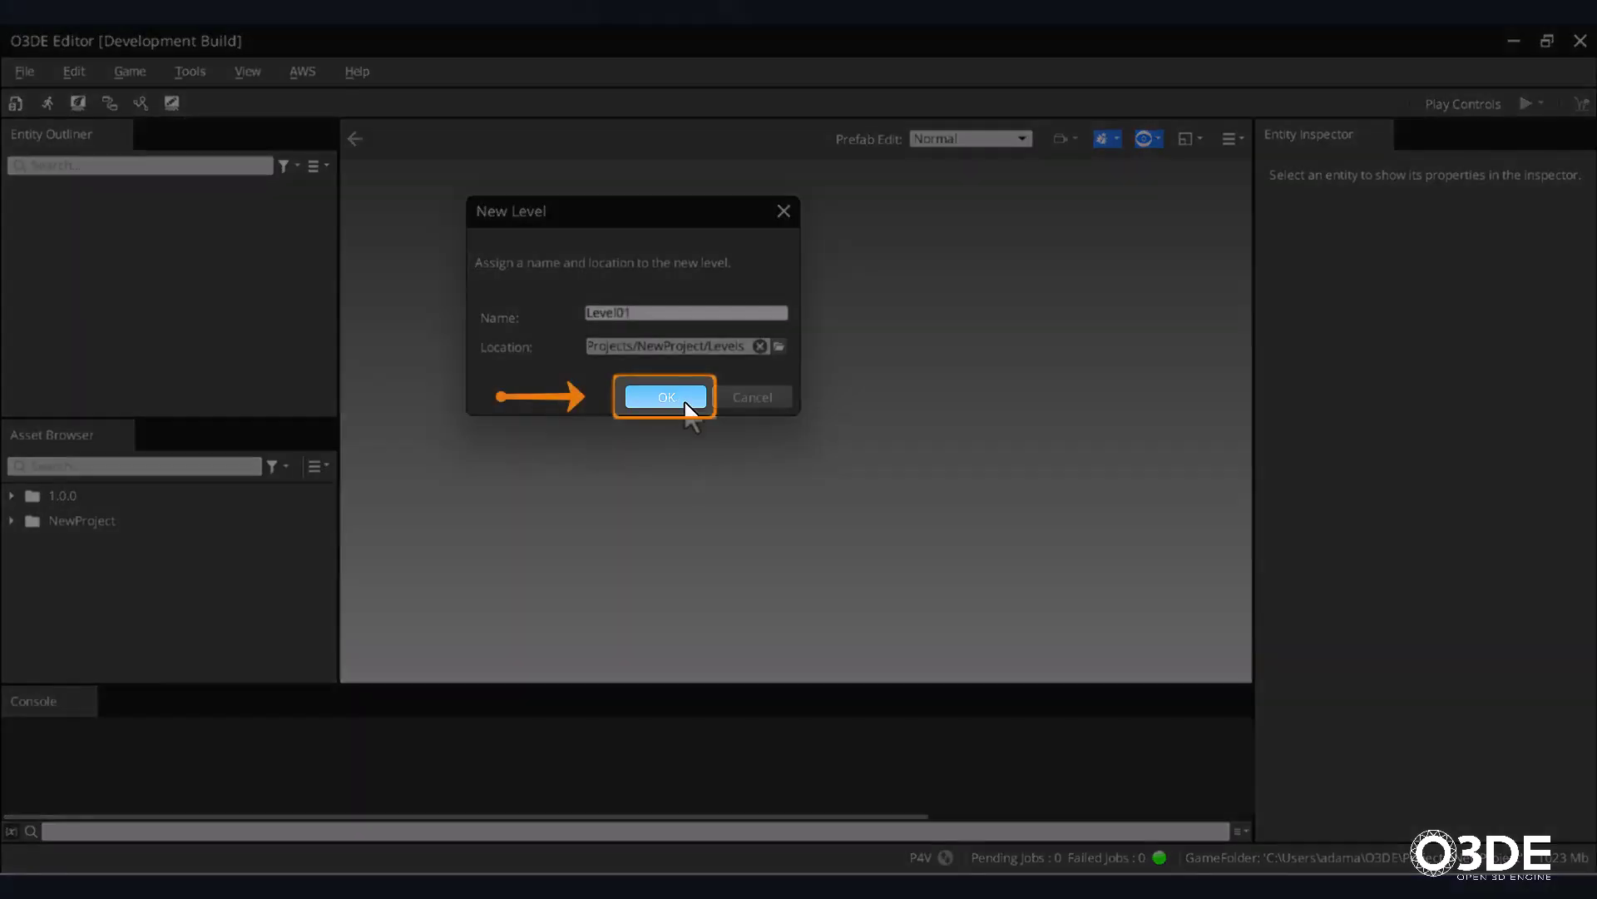
{"action": "left_click", "coordinate": [685, 402]}
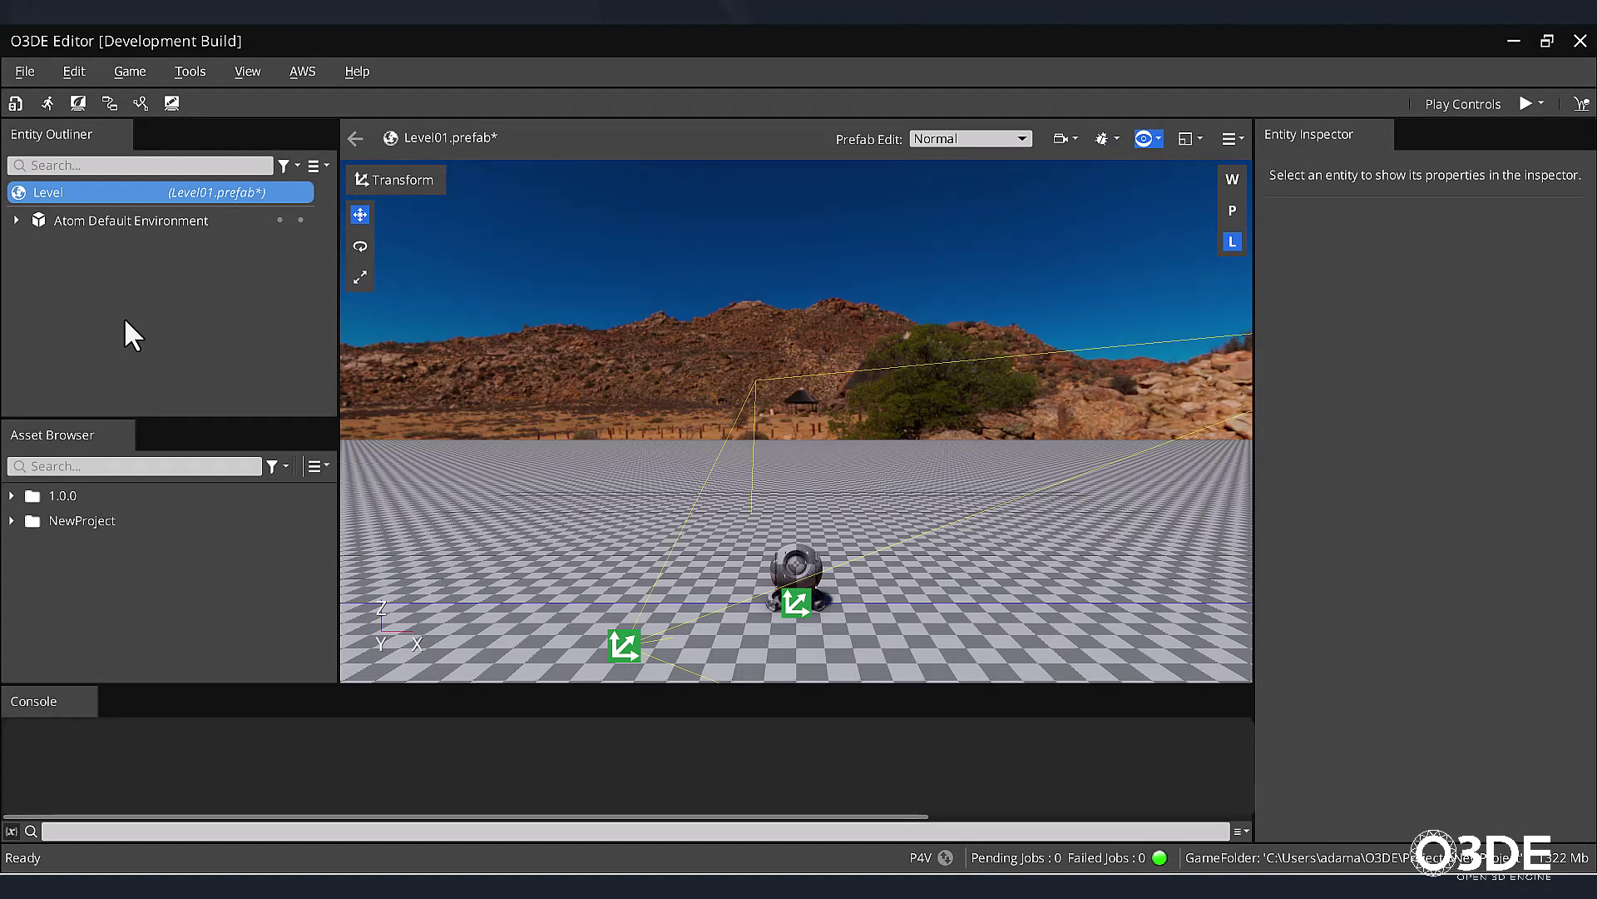
Create an empty entity in the Entity Outliner and rename it StartMenu
{"action": "right_click", "coordinate": [124, 319]}
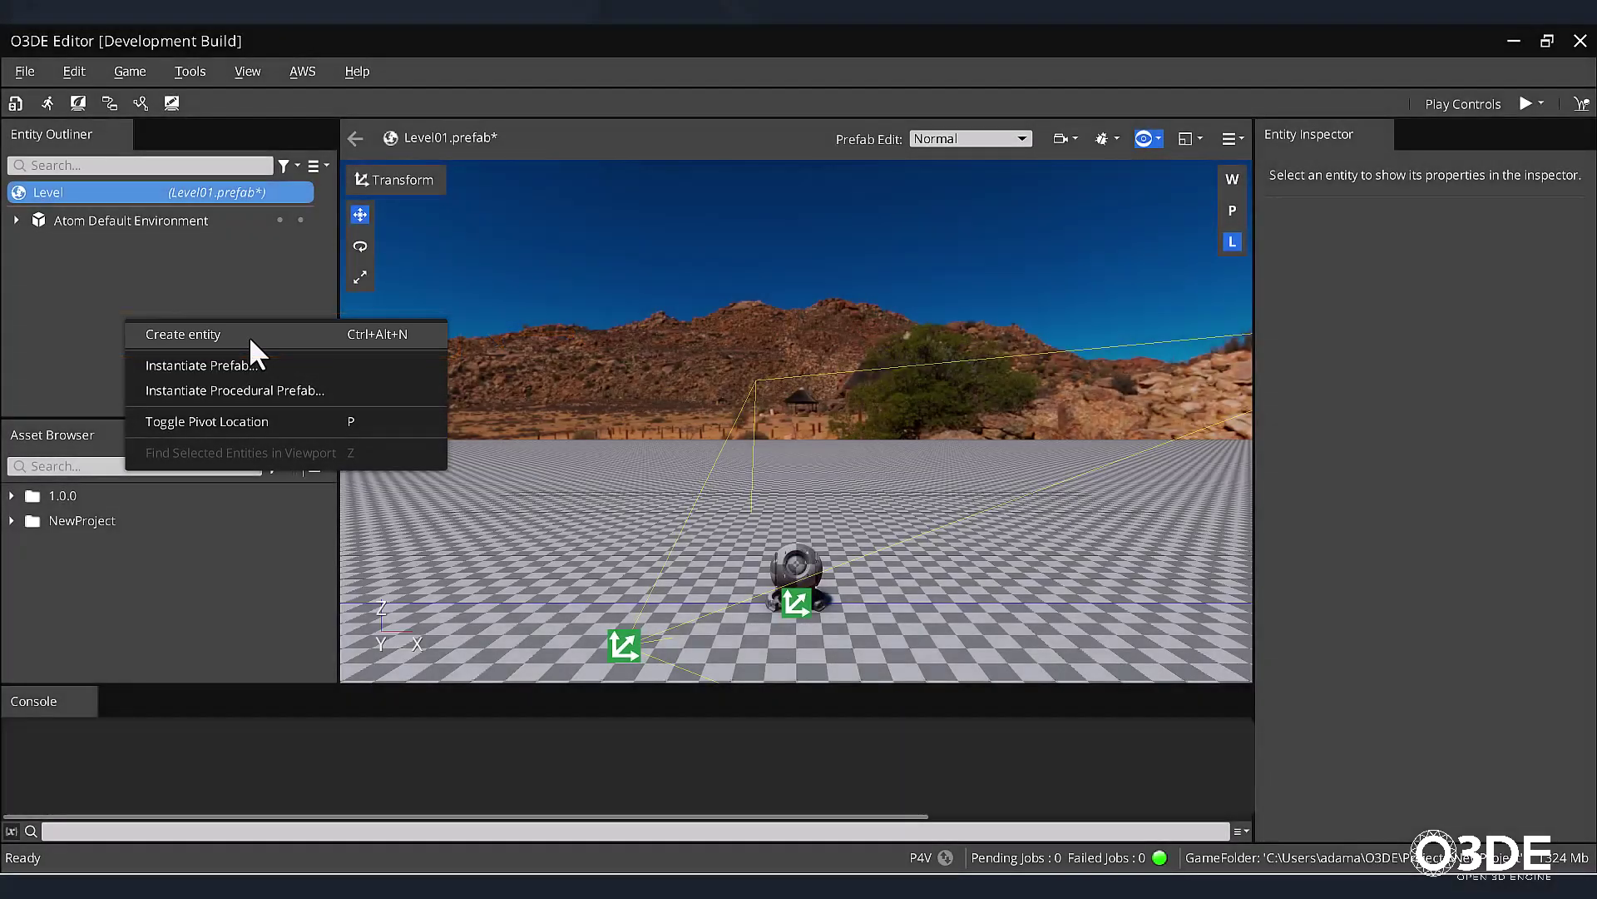
{"action": "left_click", "coordinate": [248, 336]}
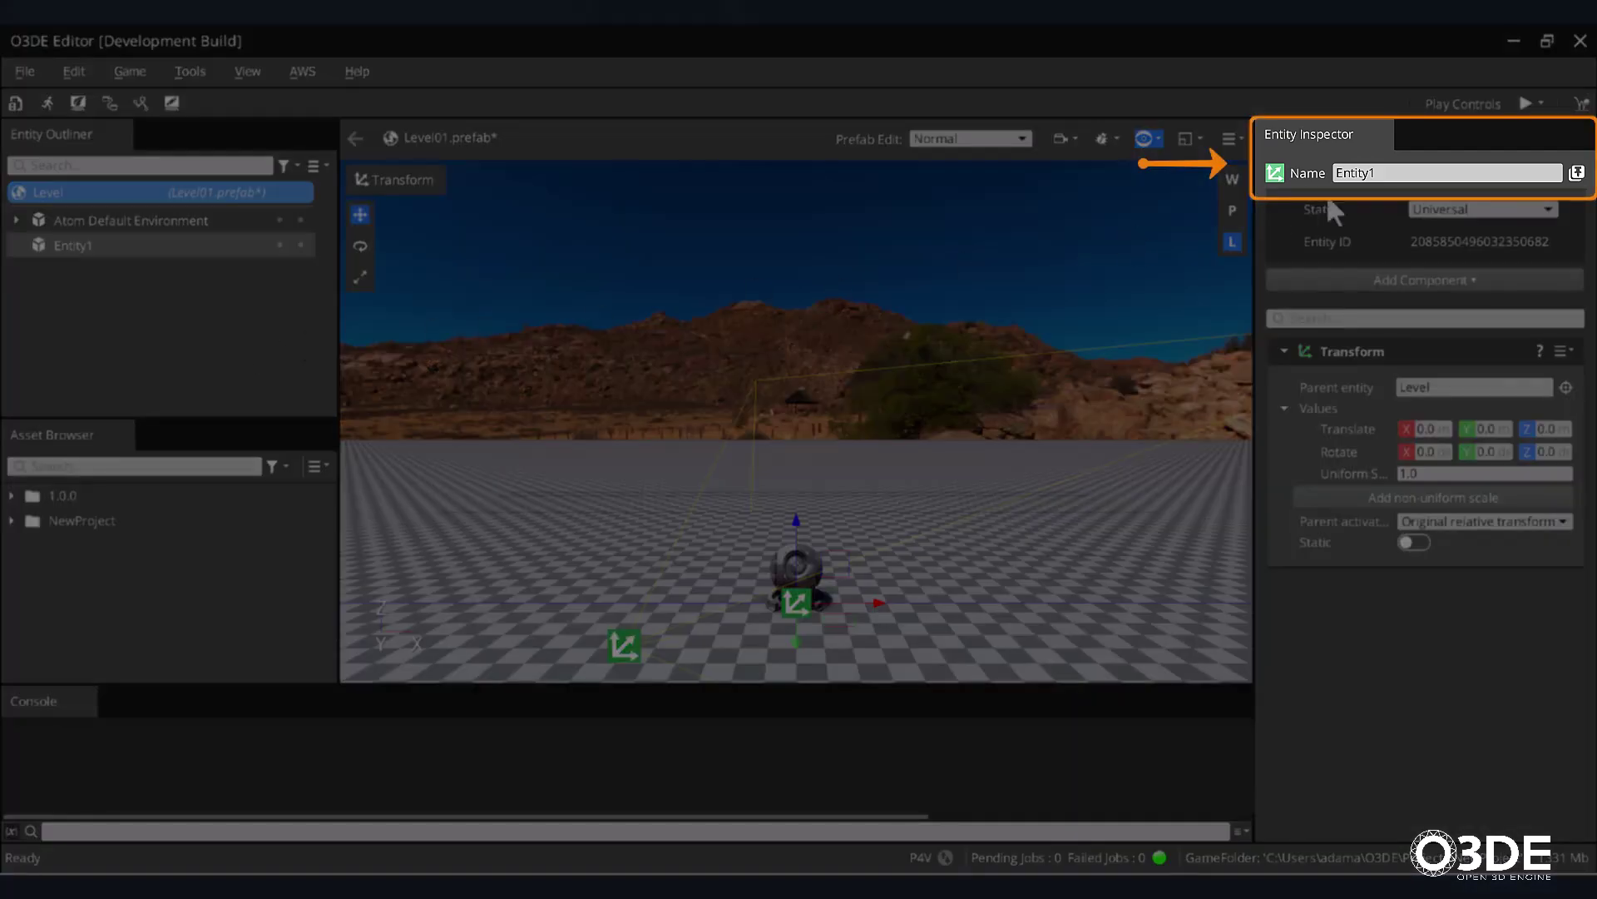
{"action": "double_click", "coordinate": [1519, 172]}
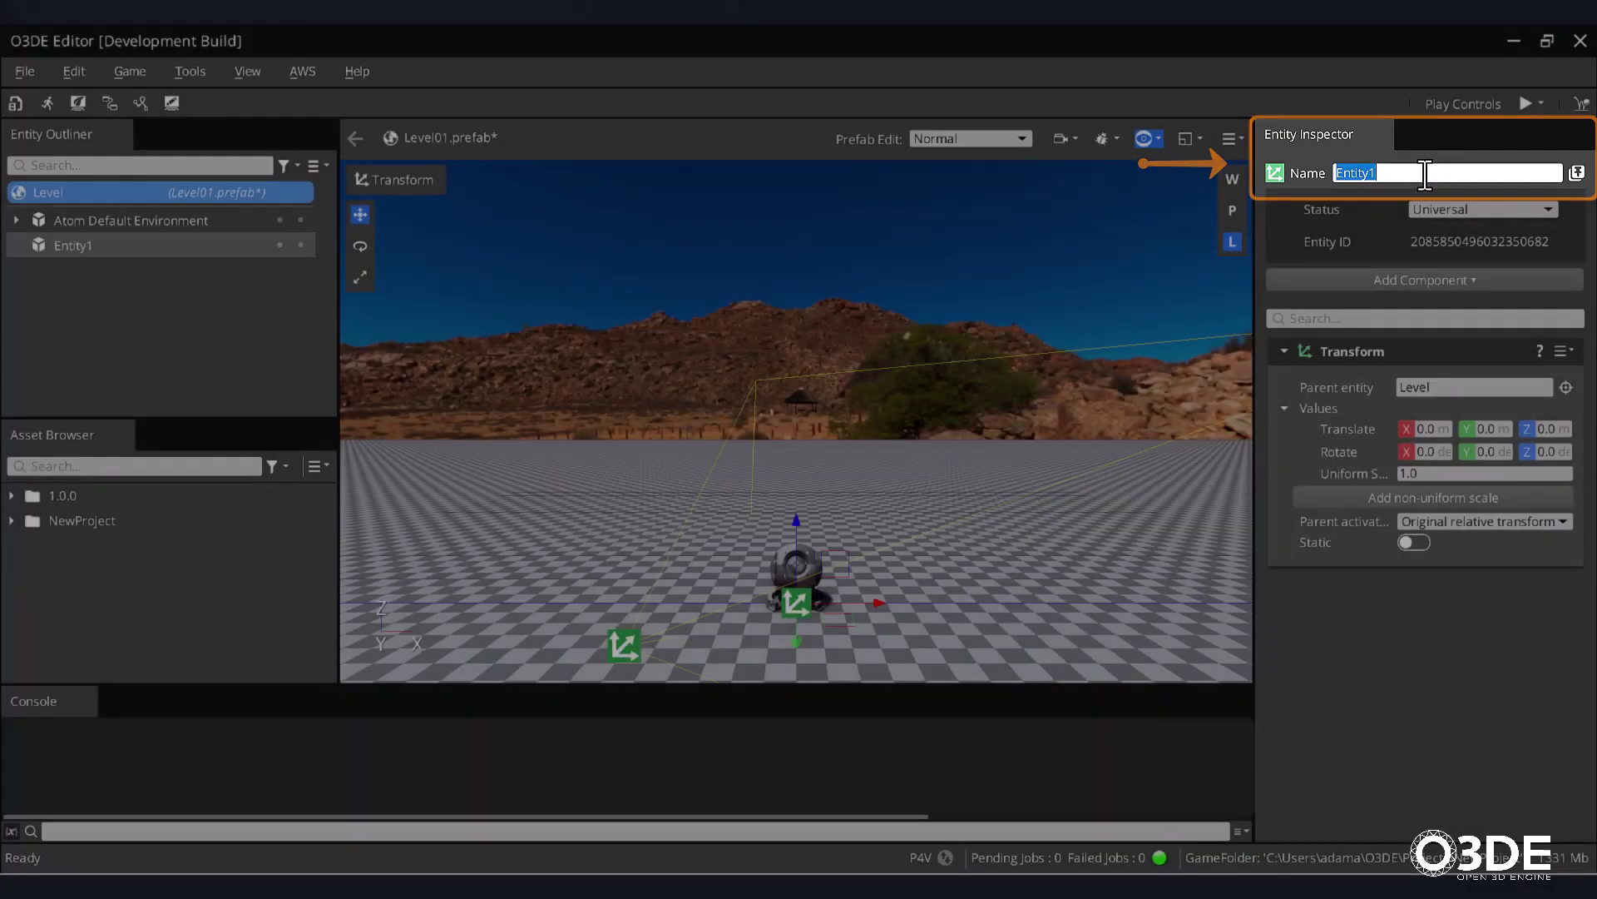
{"action": "type", "text": "StartMenu"}
{"action": "key", "text": "Return"}
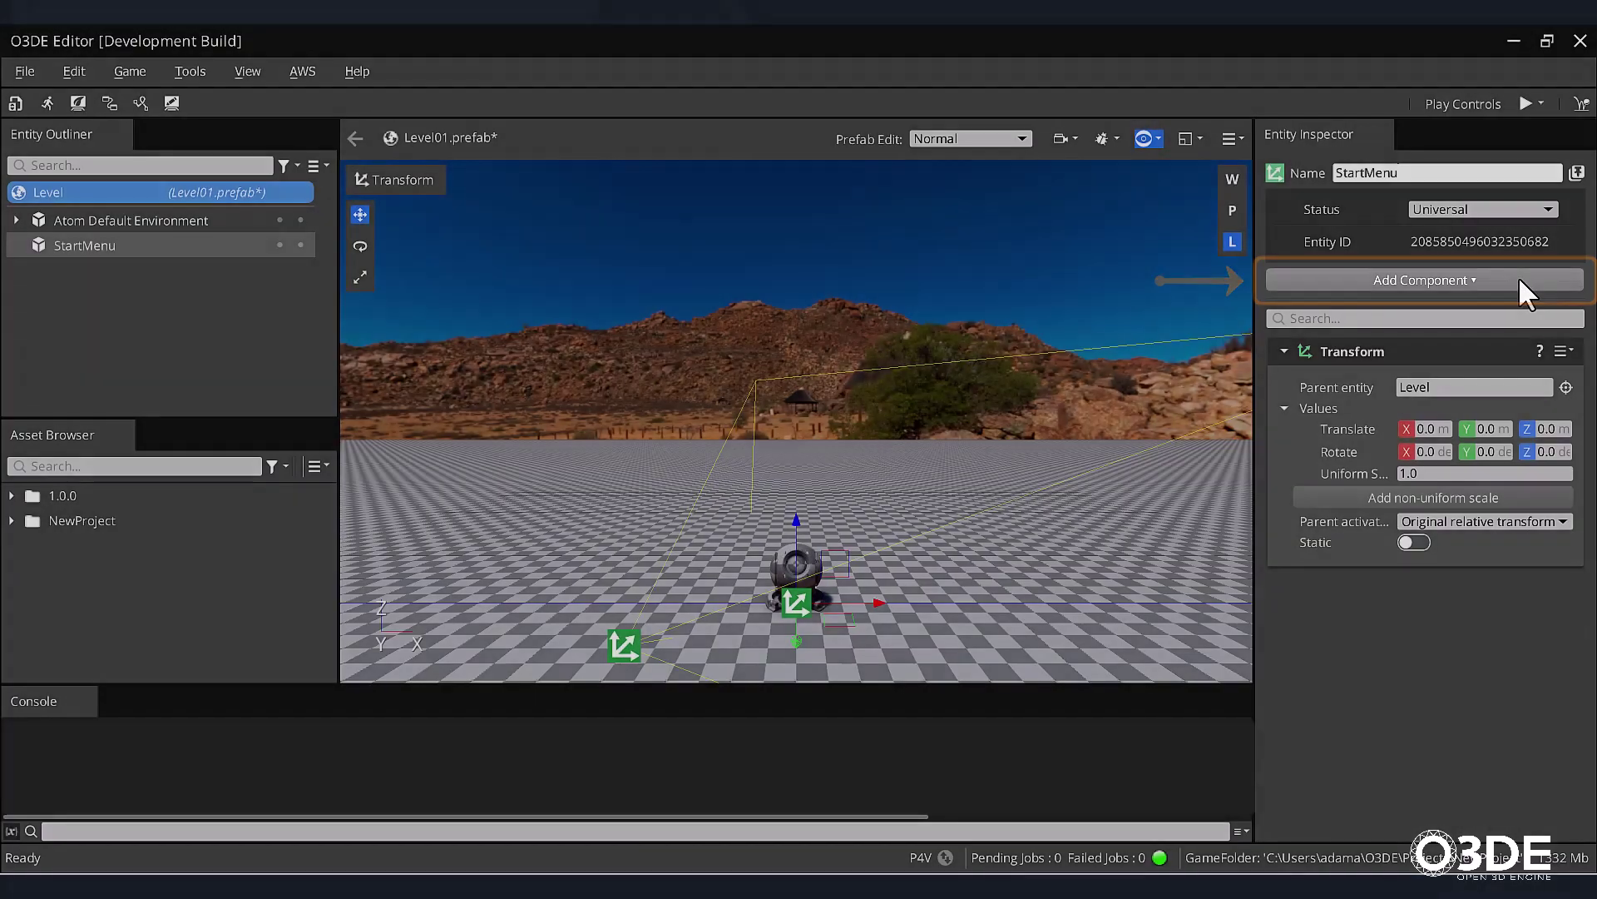
Add a UI Canvas Asset Ref component to StartMenu and open a new blank canvas
{"action": "left_click", "coordinate": [1519, 280]}
{"action": "type", "text": "UI"}
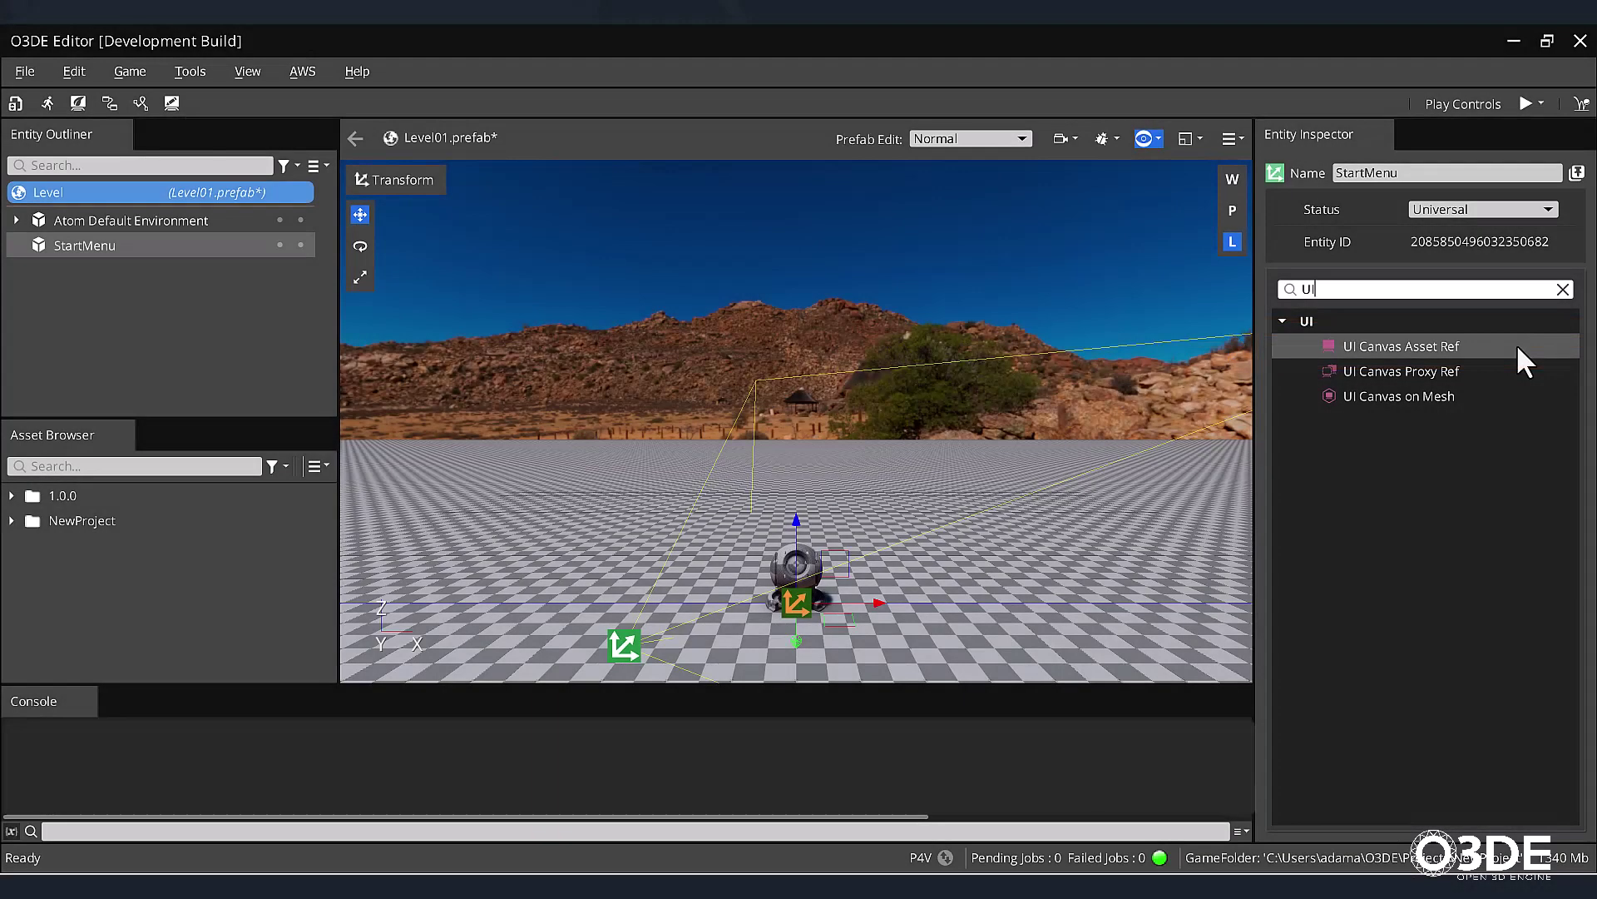
{"action": "left_click", "coordinate": [1516, 344]}
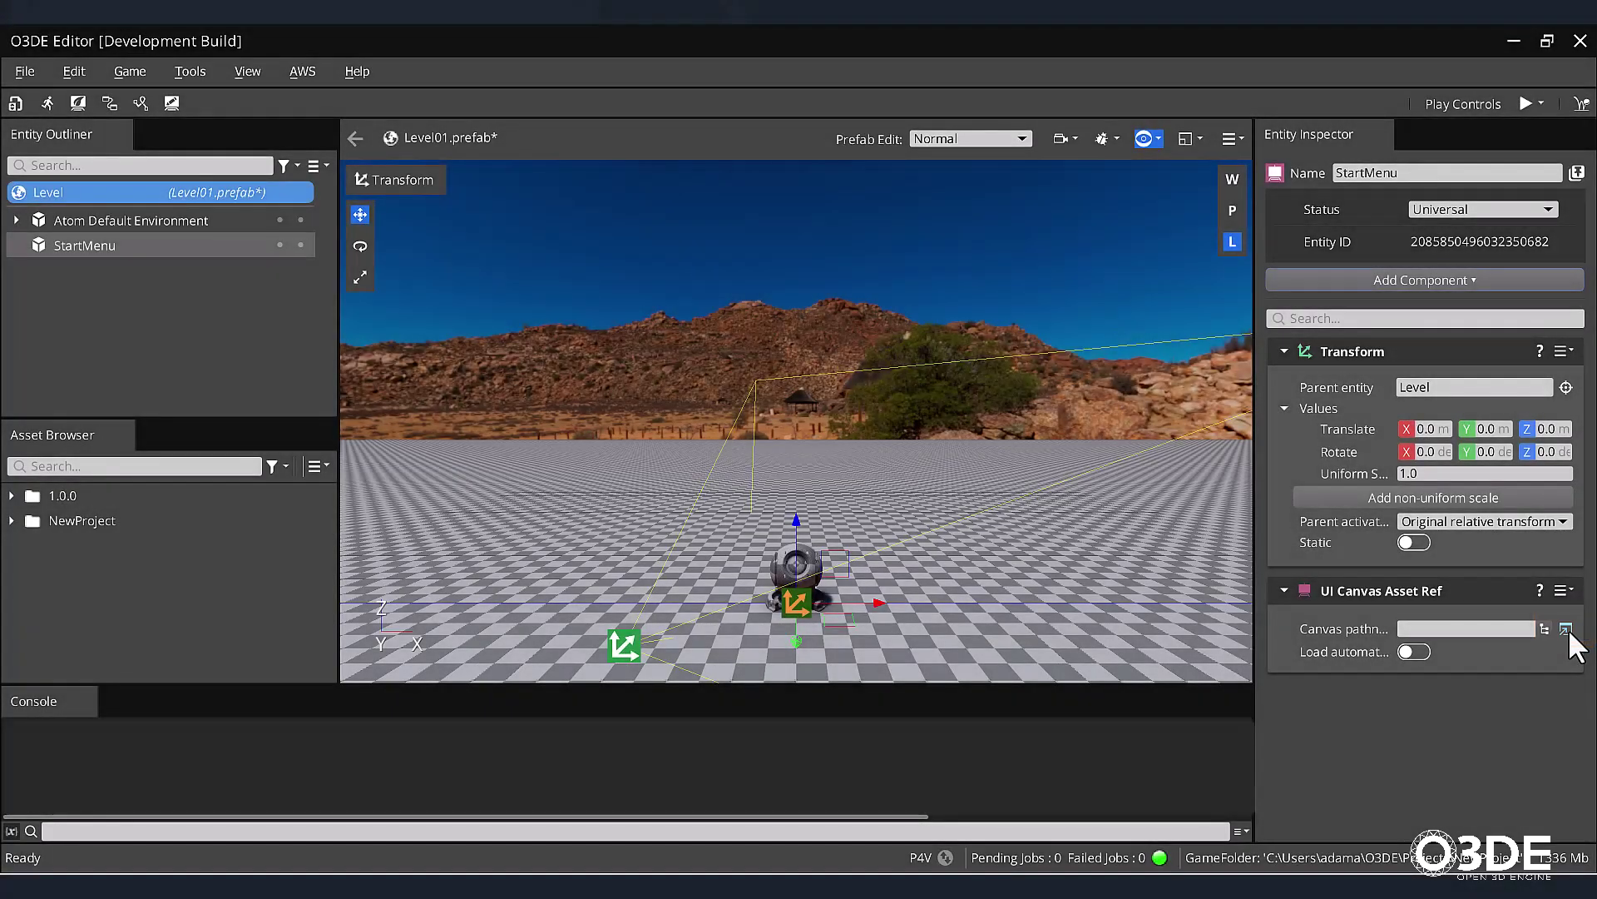
{"action": "left_click", "coordinate": [1566, 629]}
Save the blank canvas as MainMenu.uicanvas in the Assets folder
{"action": "left_click", "coordinate": [26, 72]}
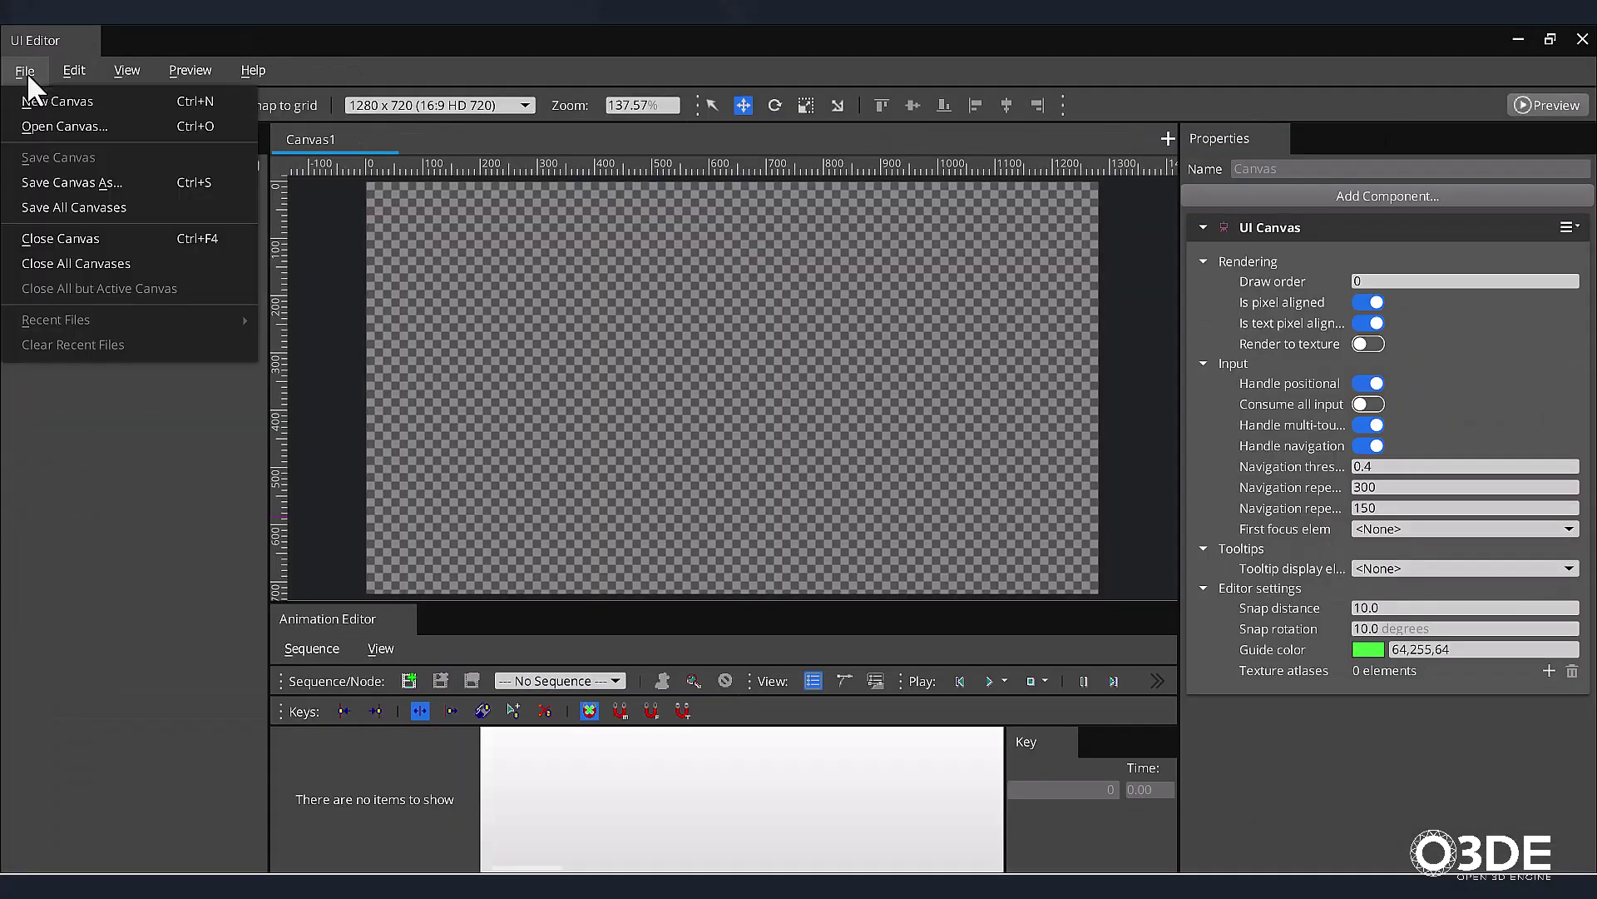
{"action": "left_click", "coordinate": [72, 182]}
{"action": "type", "text": "MainMenu"}
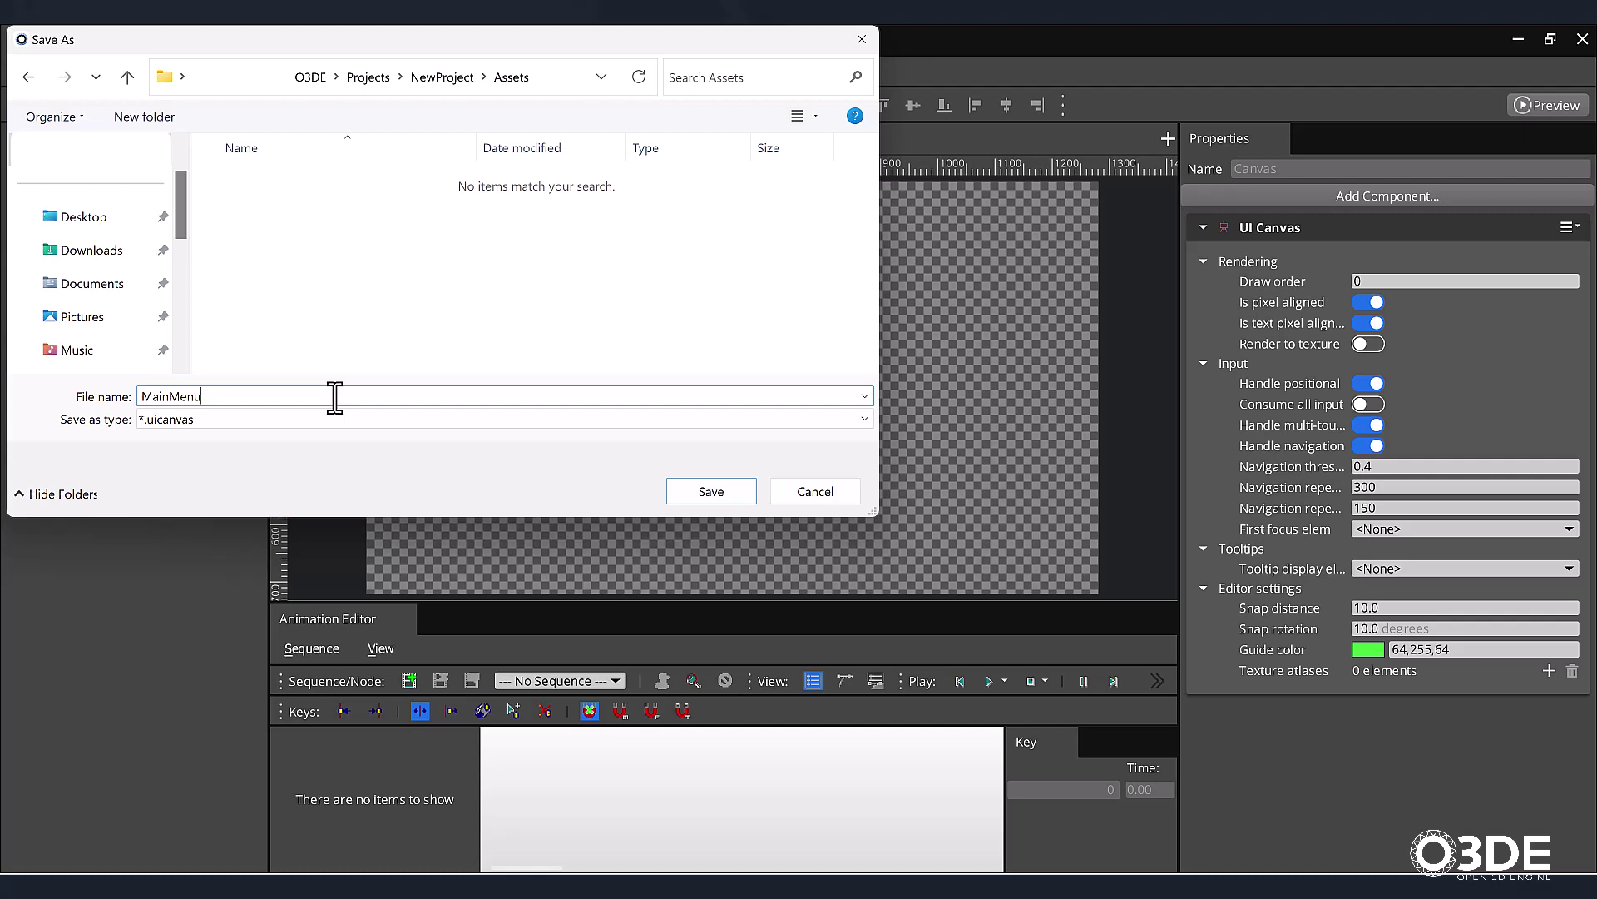
{"action": "left_click", "coordinate": [721, 498]}
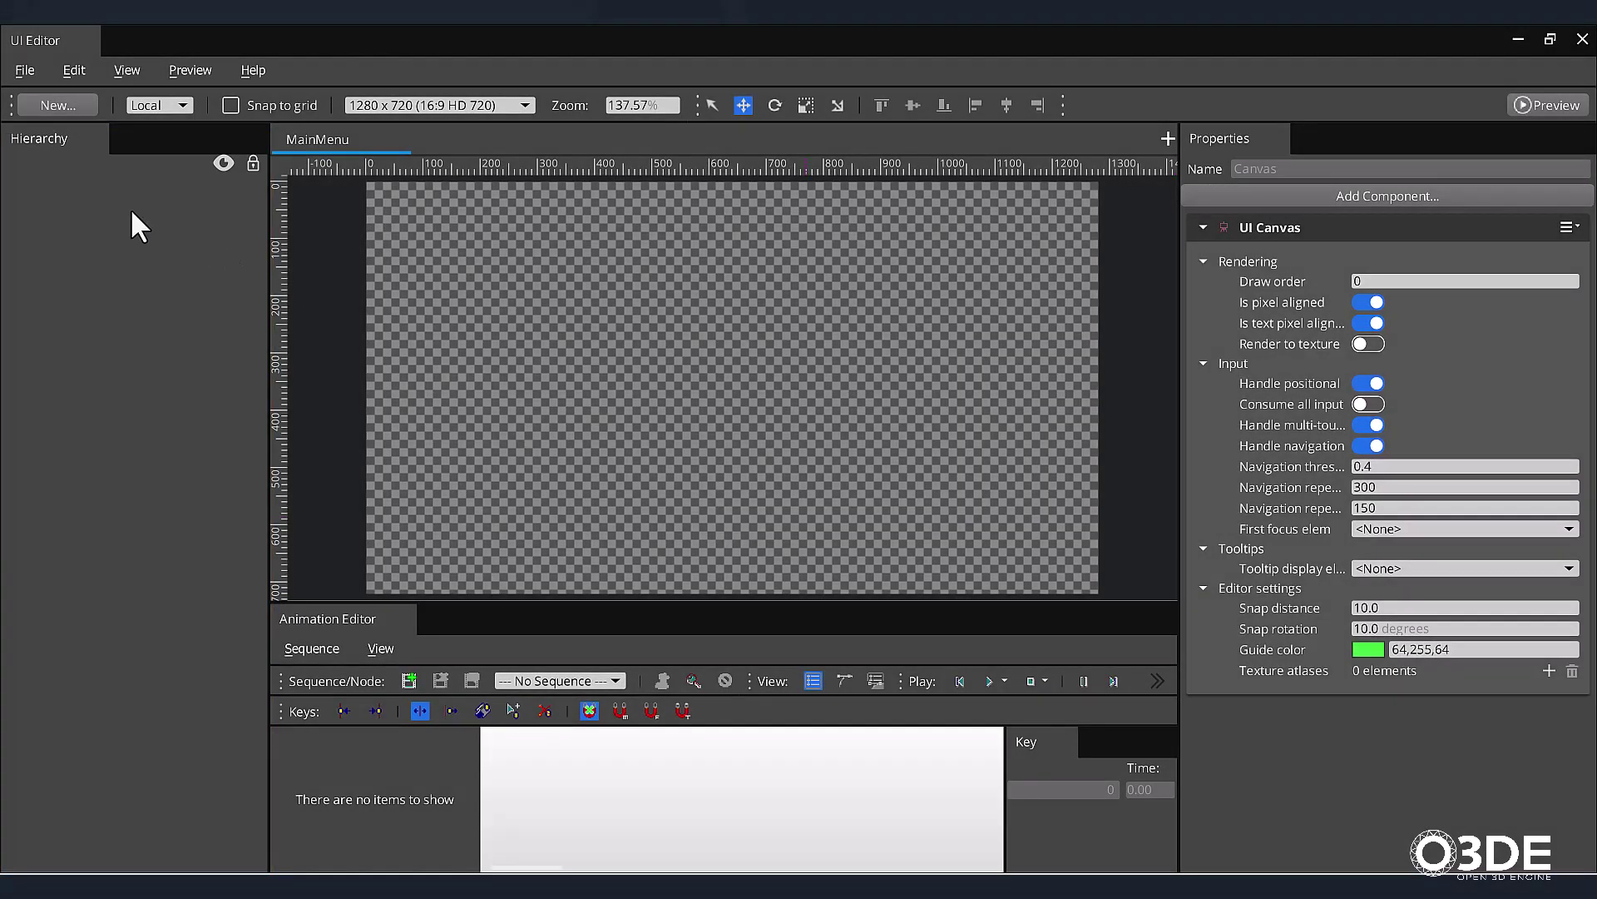
Add an empty element to the MainMenu hierarchy and rename it Background
{"action": "right_click", "coordinate": [132, 210]}
{"action": "mouse_move", "coordinate": [154, 225]}
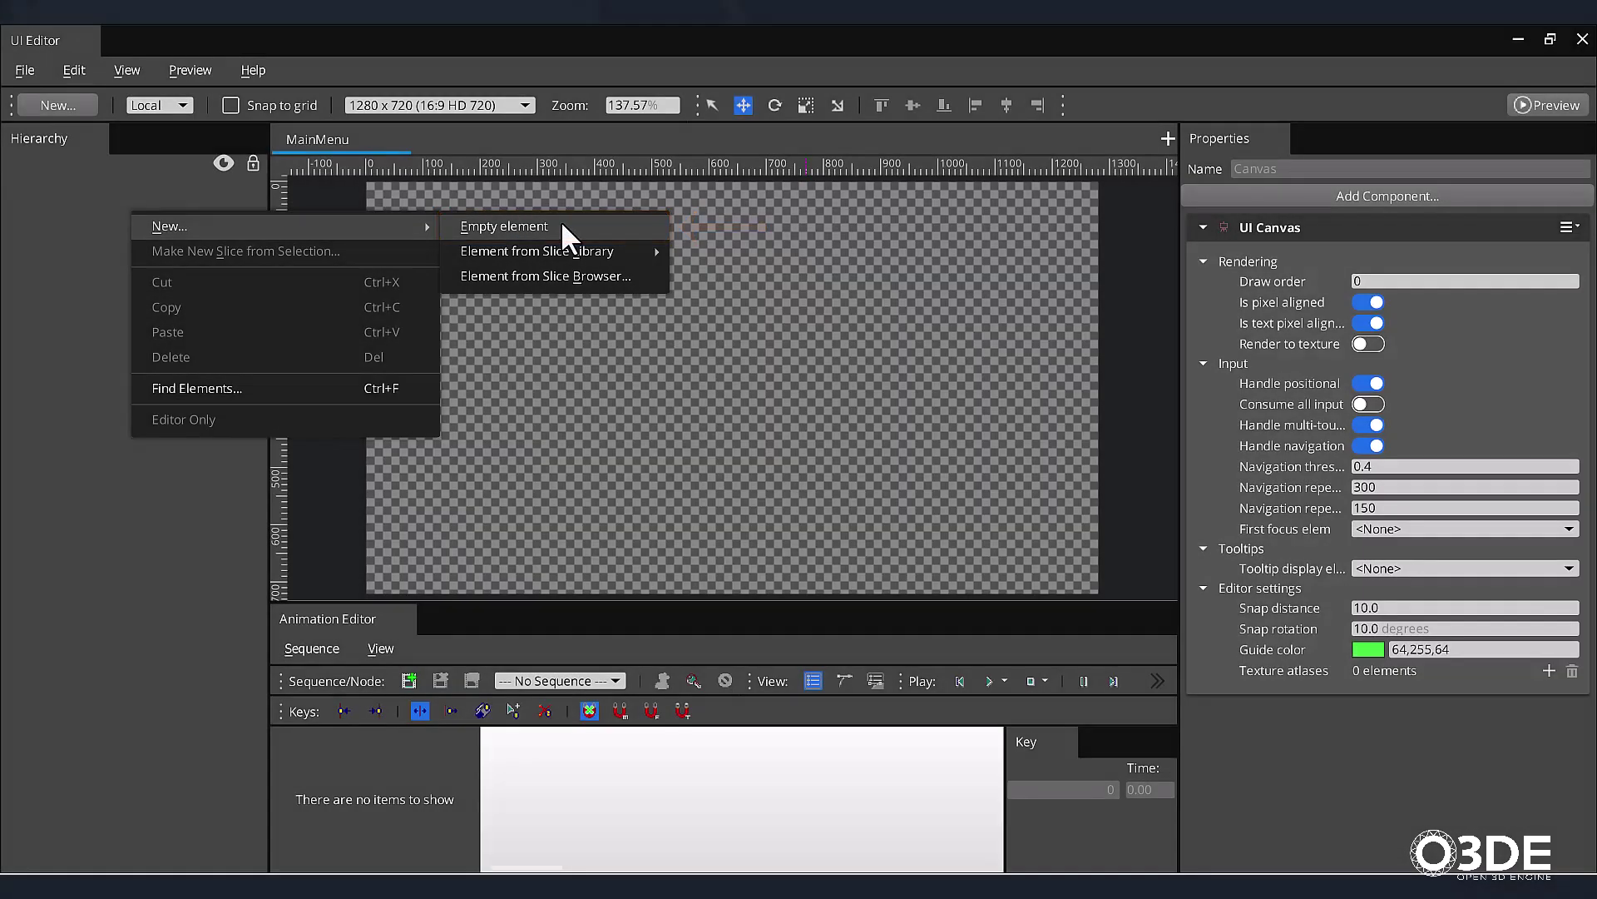
{"action": "left_click", "coordinate": [561, 225]}
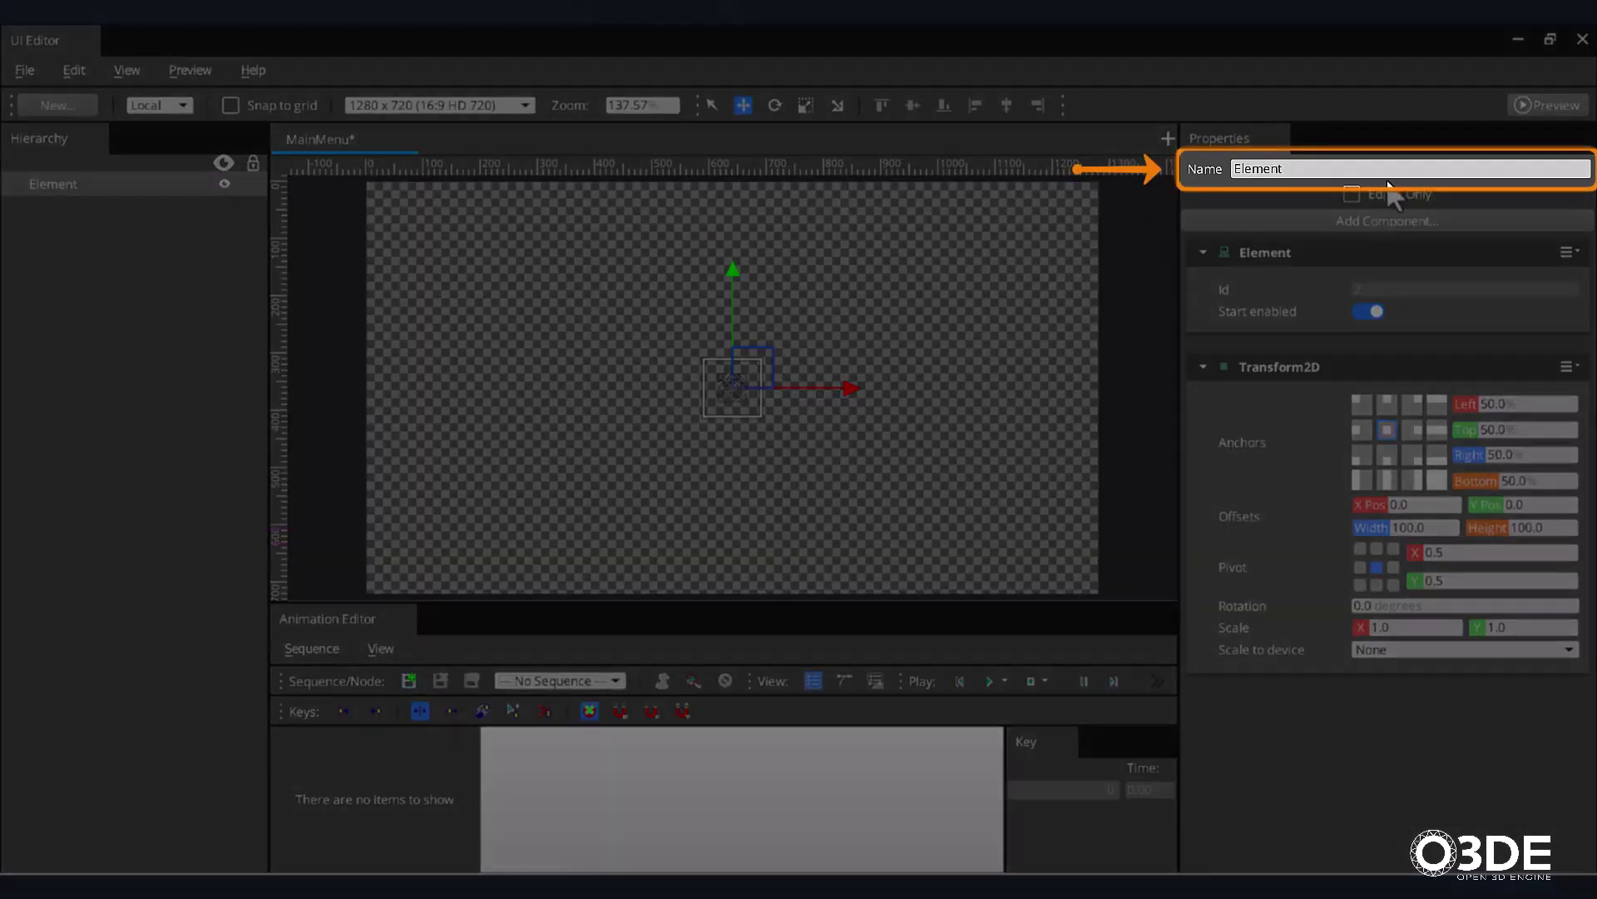
{"action": "double_click", "coordinate": [1388, 171]}
{"action": "type", "text": "Backgroun"}
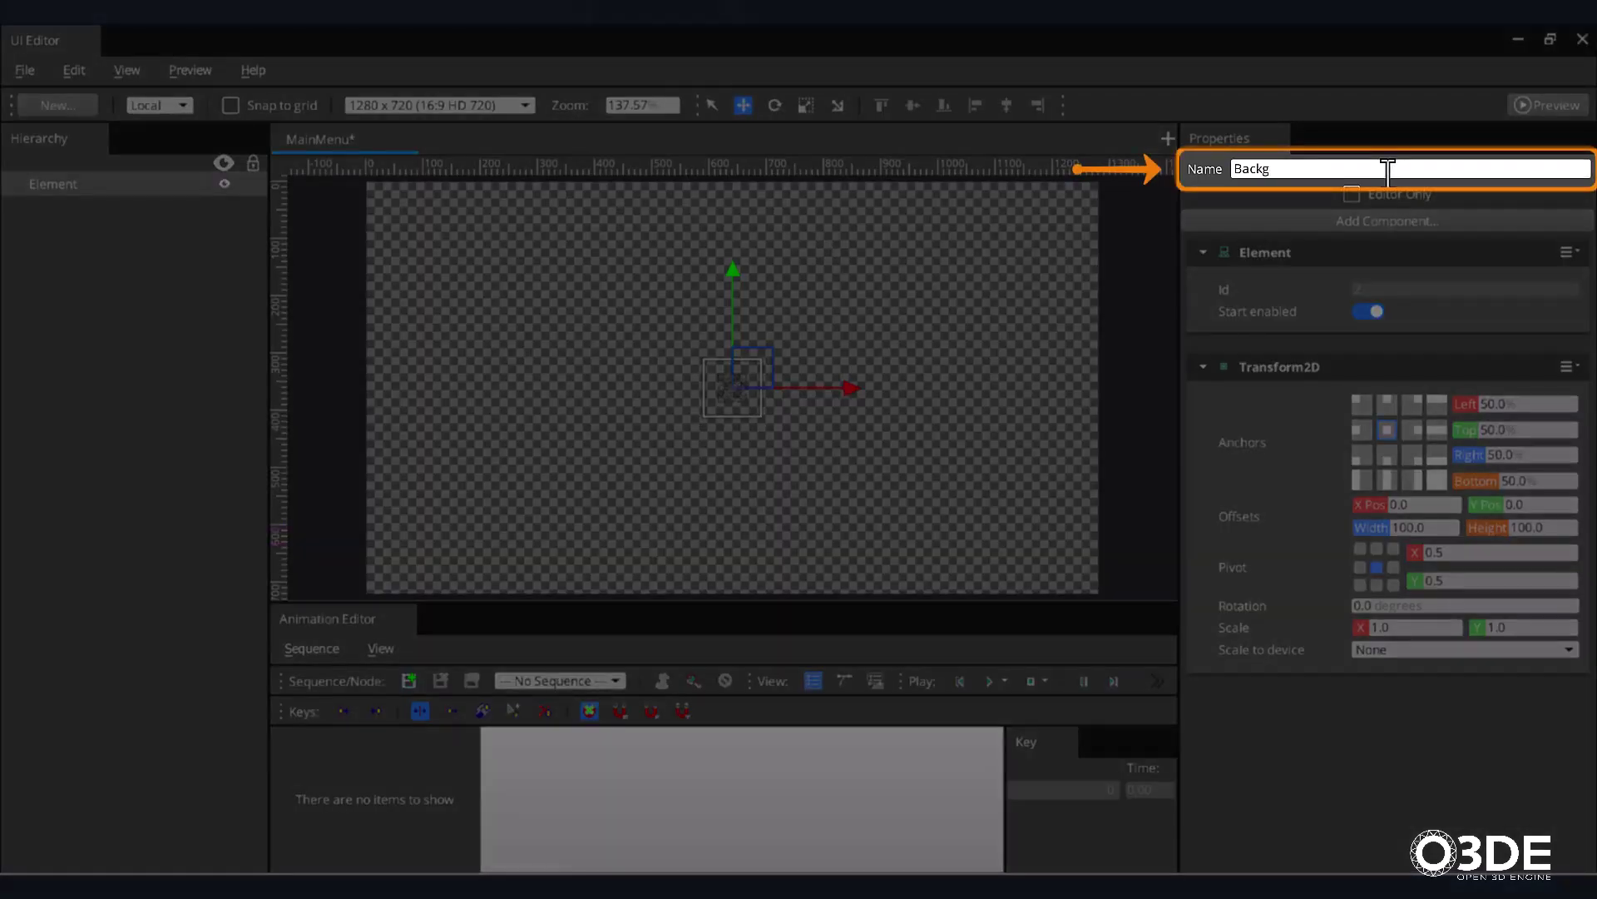
{"action": "type", "text": "d"}
{"action": "key", "text": "Return"}
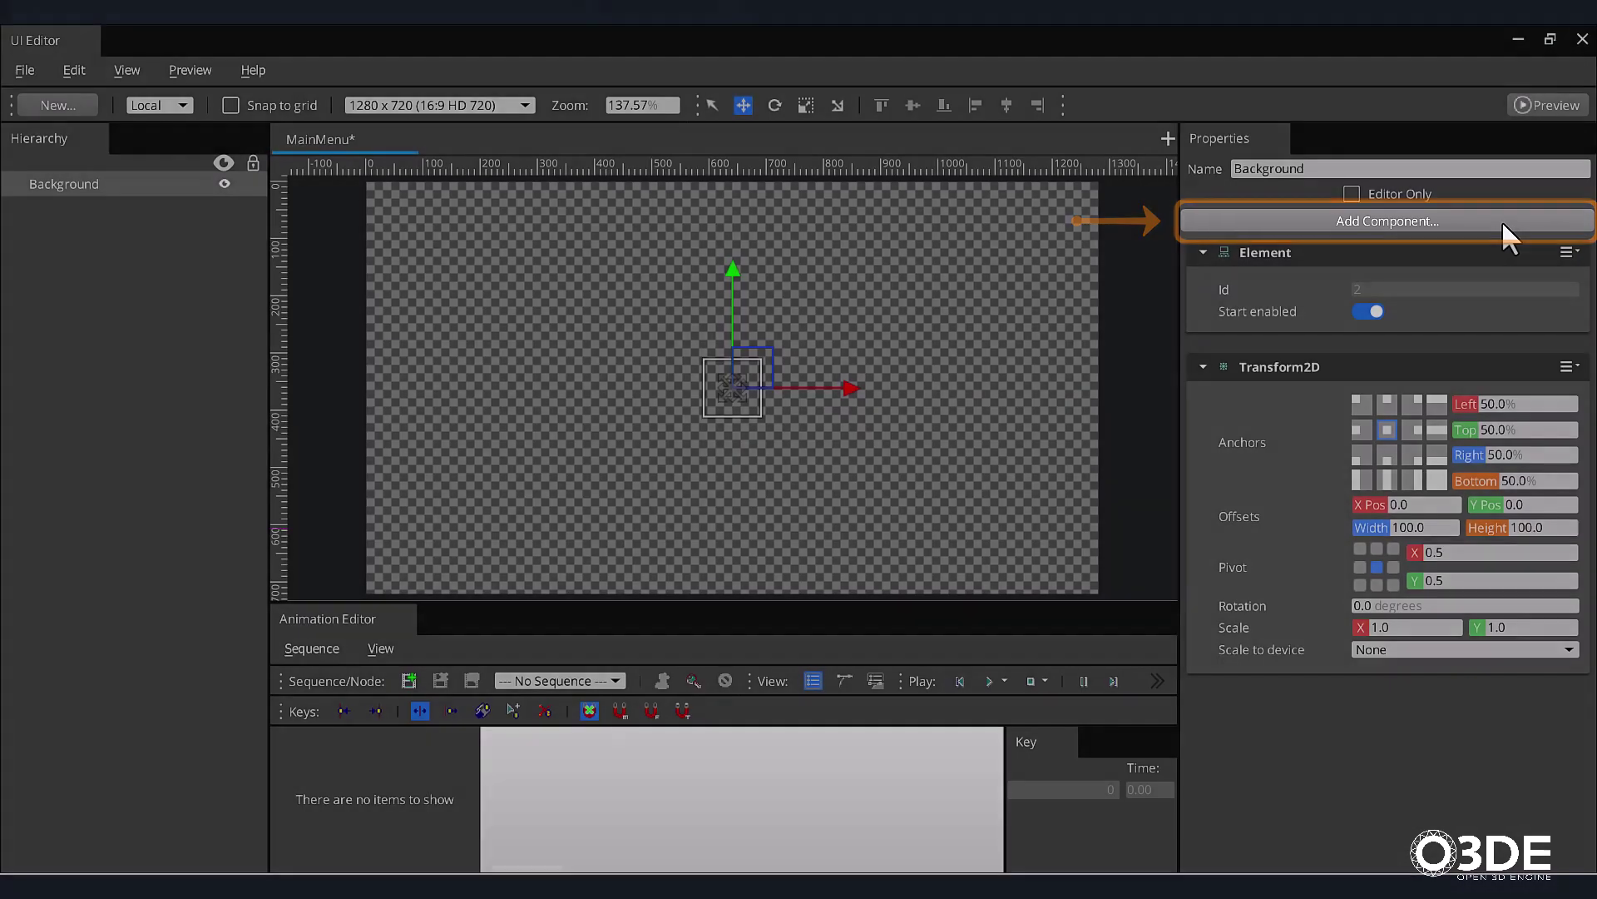
{"action": "left_click", "coordinate": [1501, 221]}
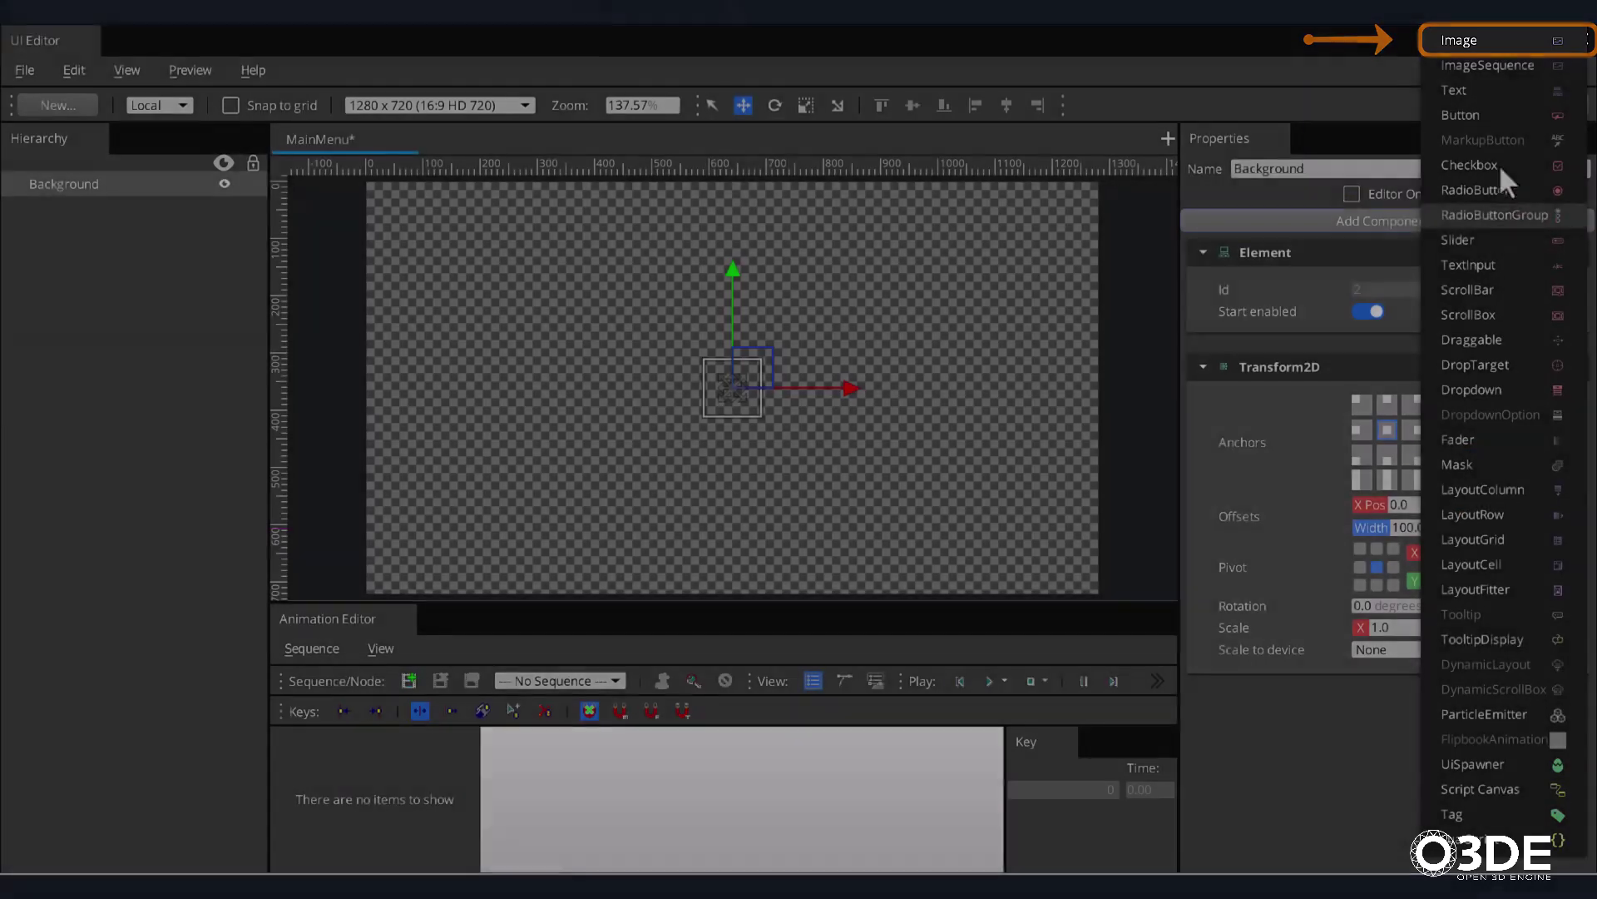
Give Background an Image component using SplashScreen.jpg, anchored to stretch across the canvas
{"action": "left_click", "coordinate": [1498, 42]}
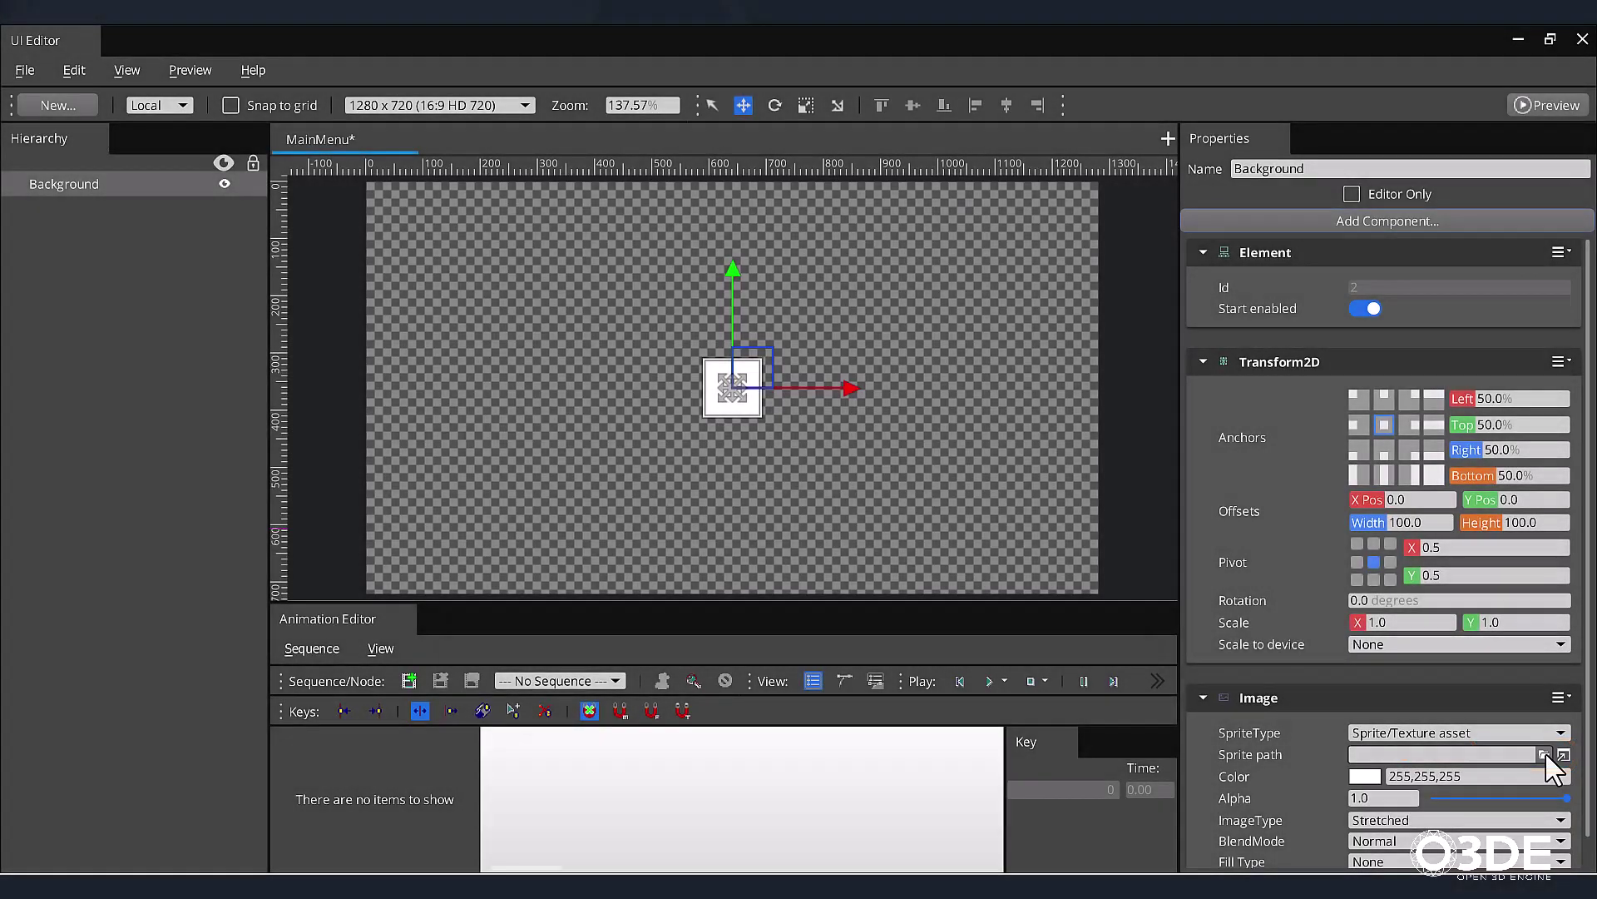
{"action": "left_click", "coordinate": [1544, 754]}
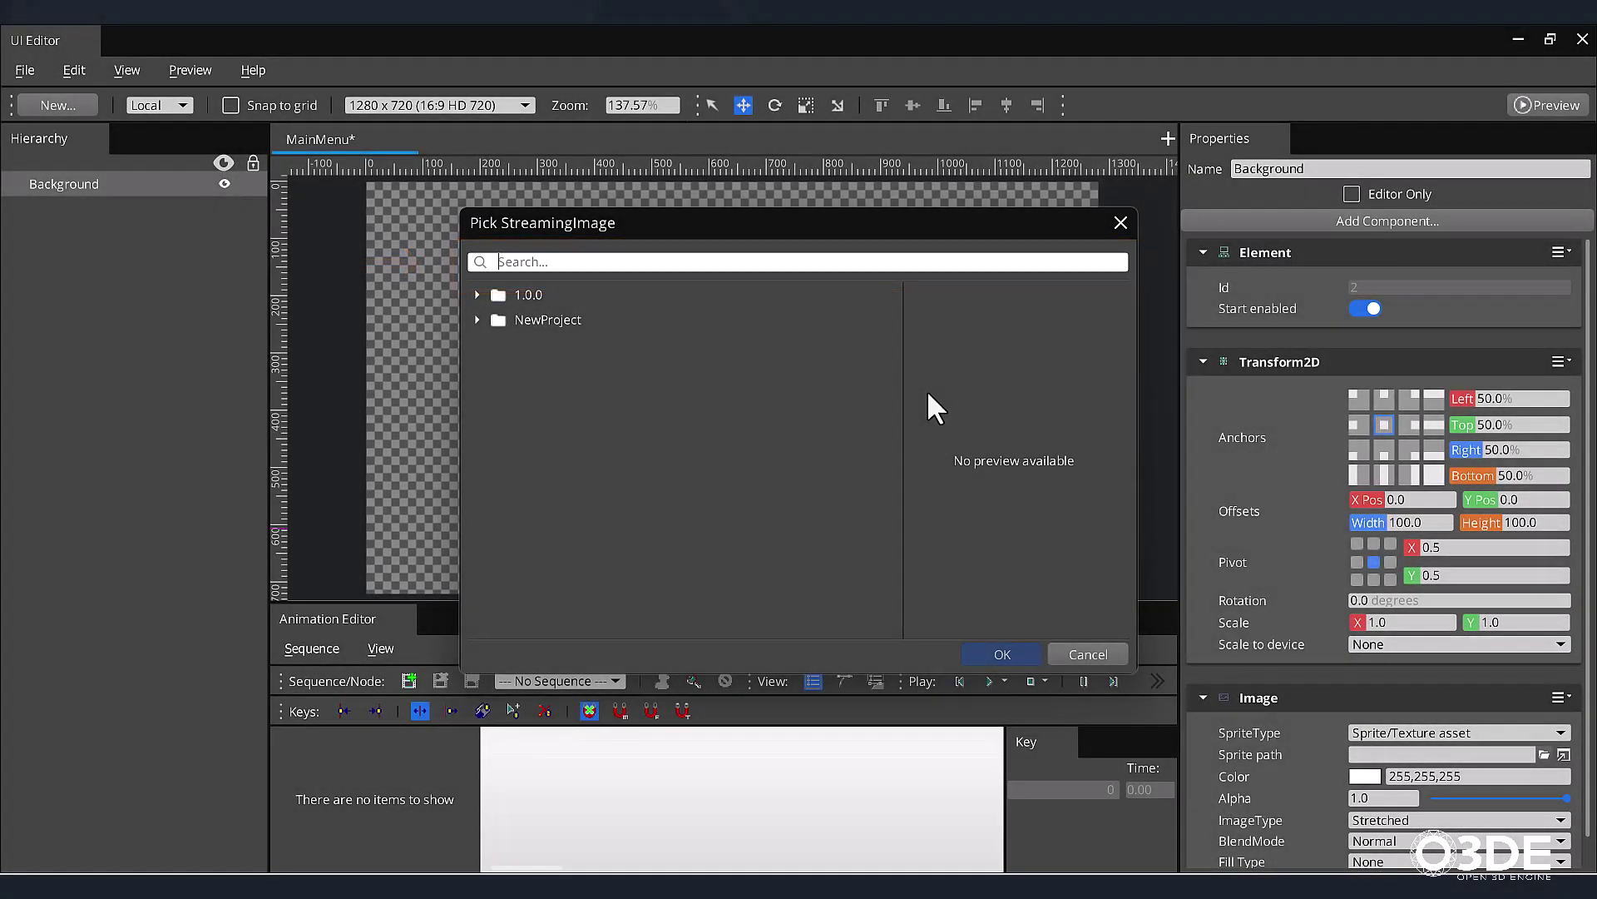
{"action": "type", "text": "splas"}
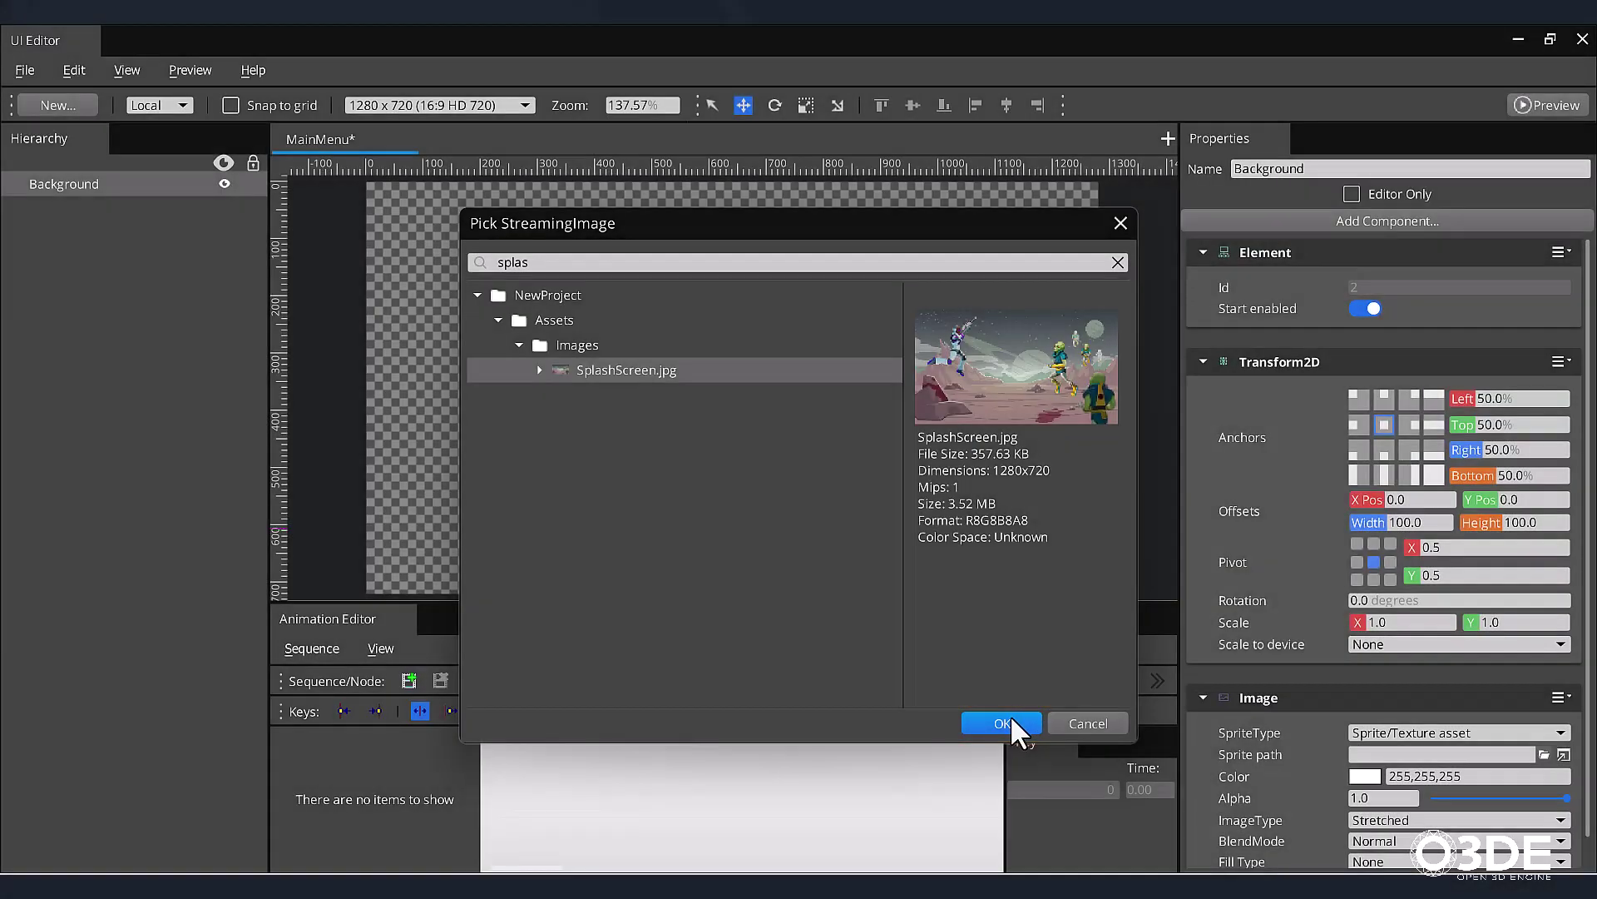
{"action": "left_click", "coordinate": [1010, 716]}
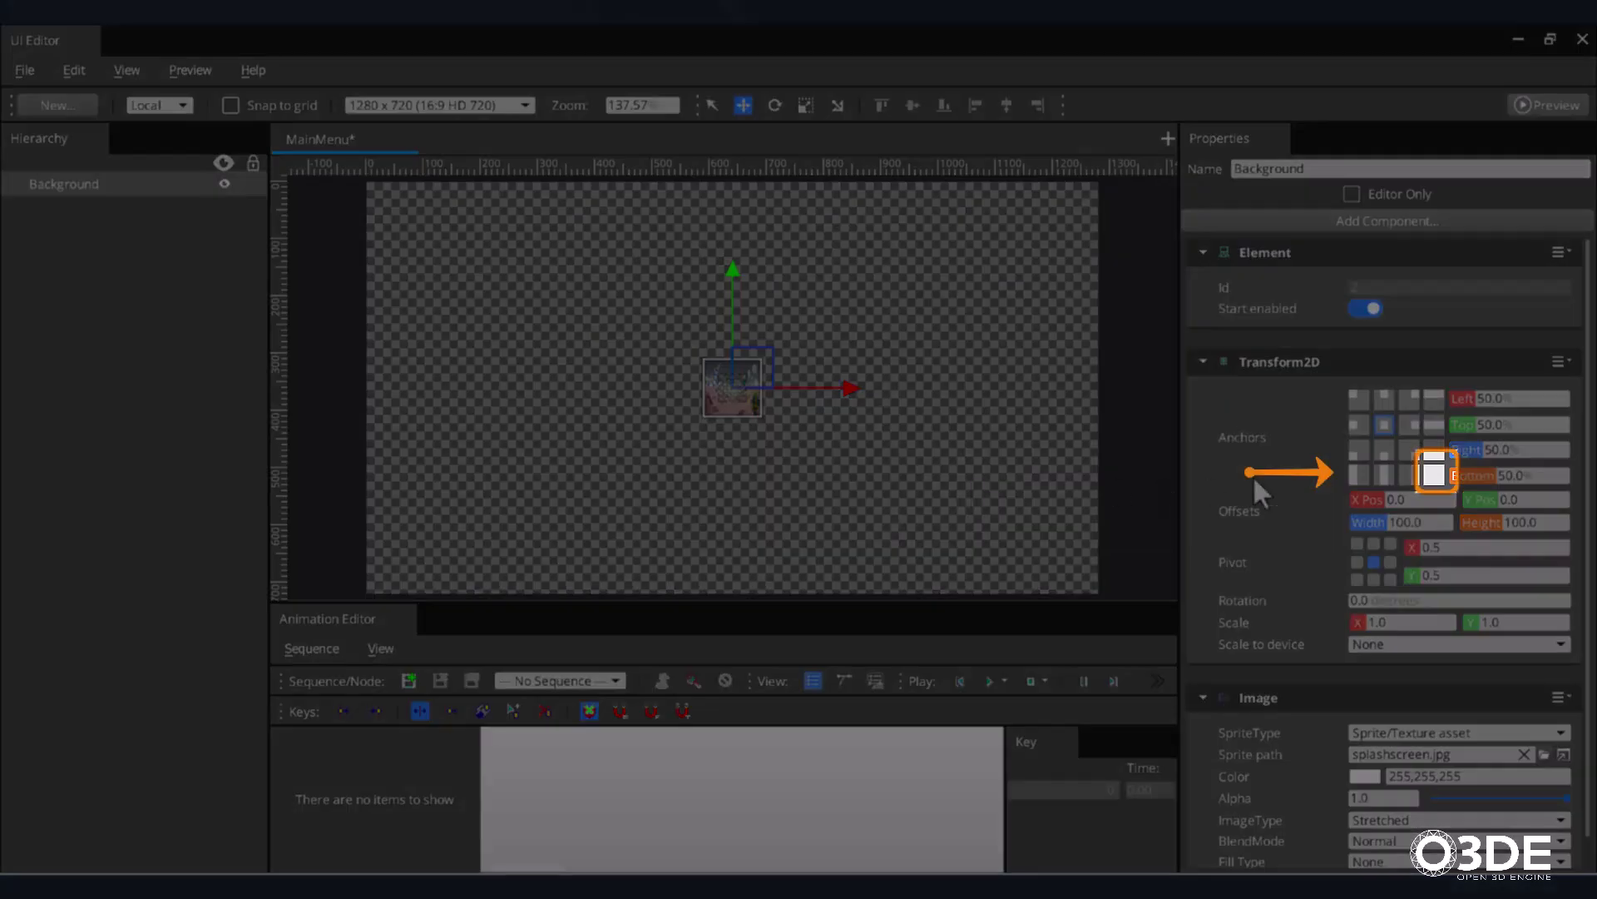
{"action": "left_click", "coordinate": [1439, 476]}
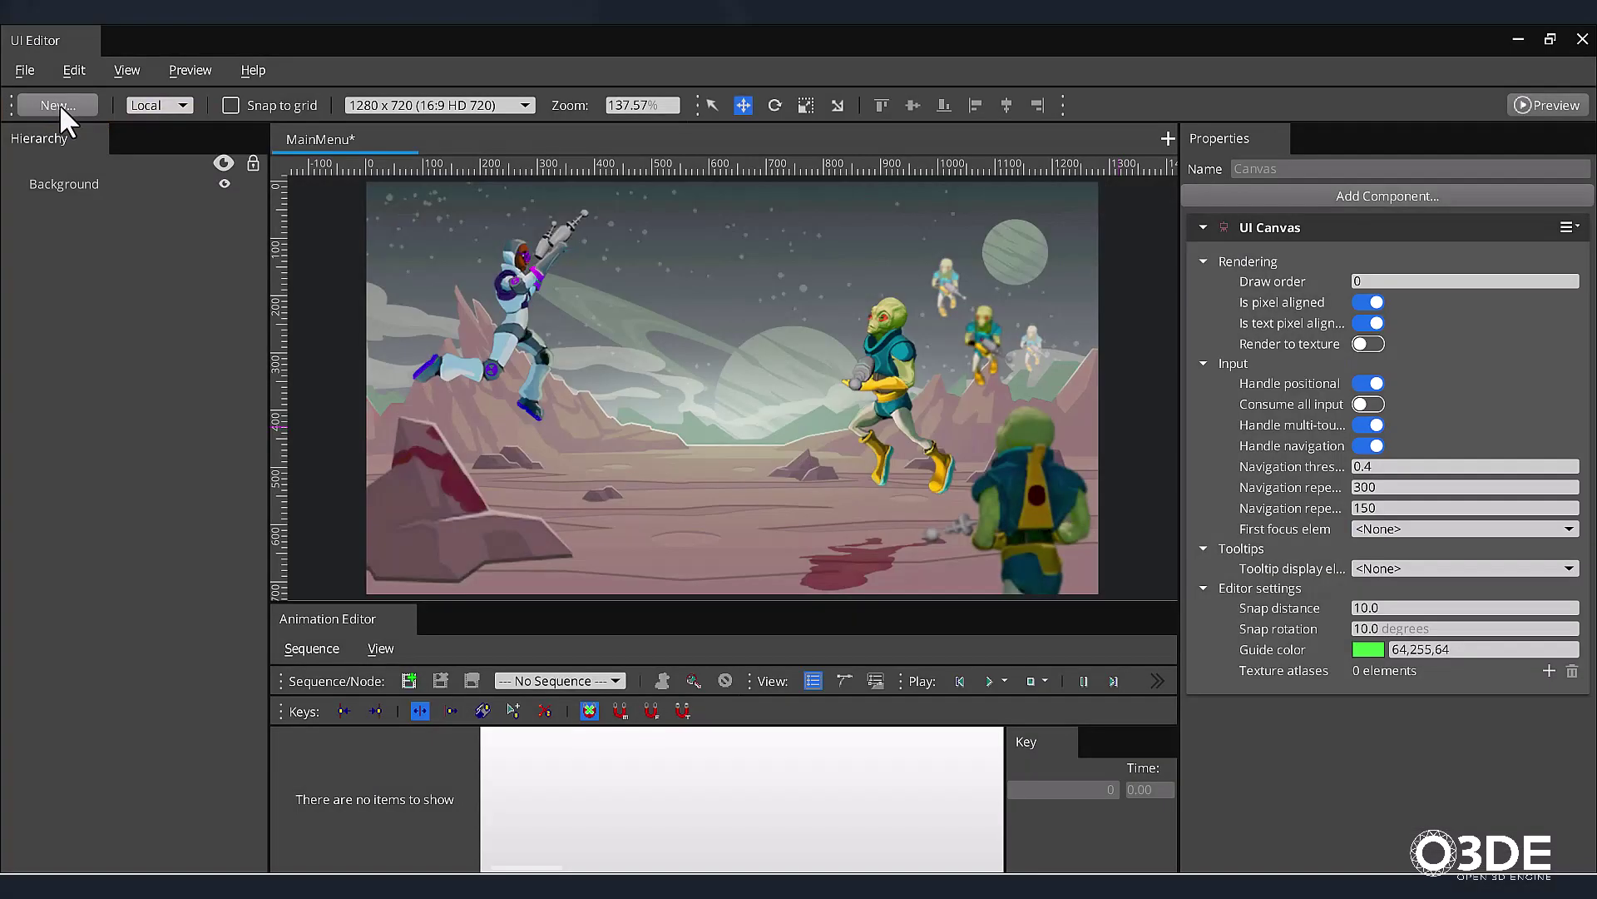
Add a Button element from the Slice Library to the canvas
{"action": "left_click", "coordinate": [81, 107]}
{"action": "mouse_move", "coordinate": [168, 150]}
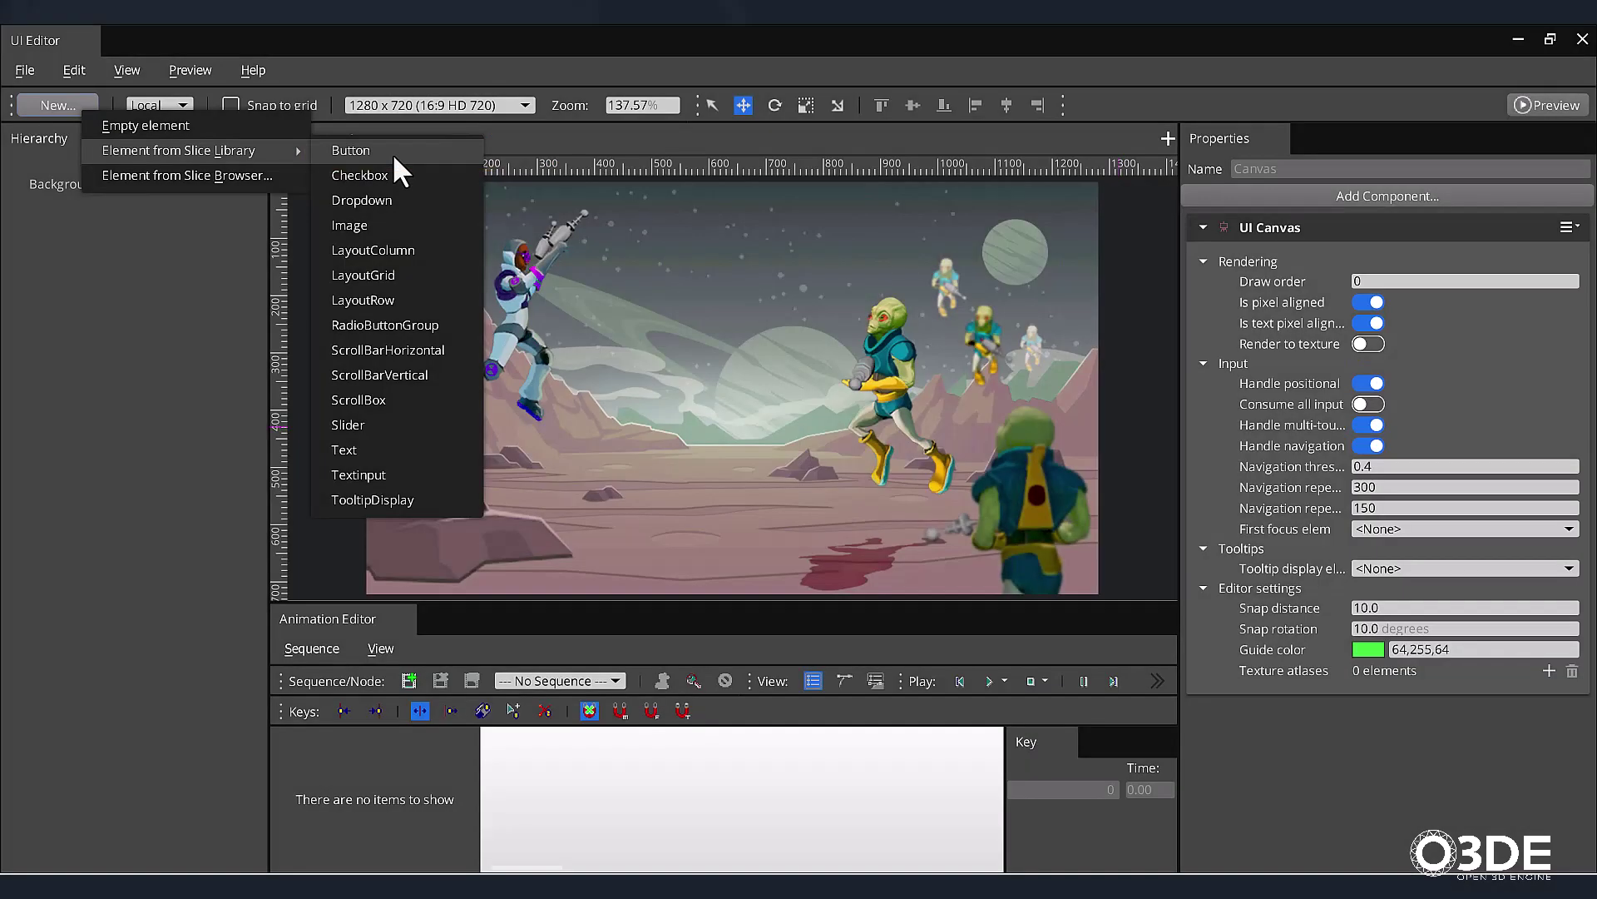
{"action": "left_click", "coordinate": [392, 153]}
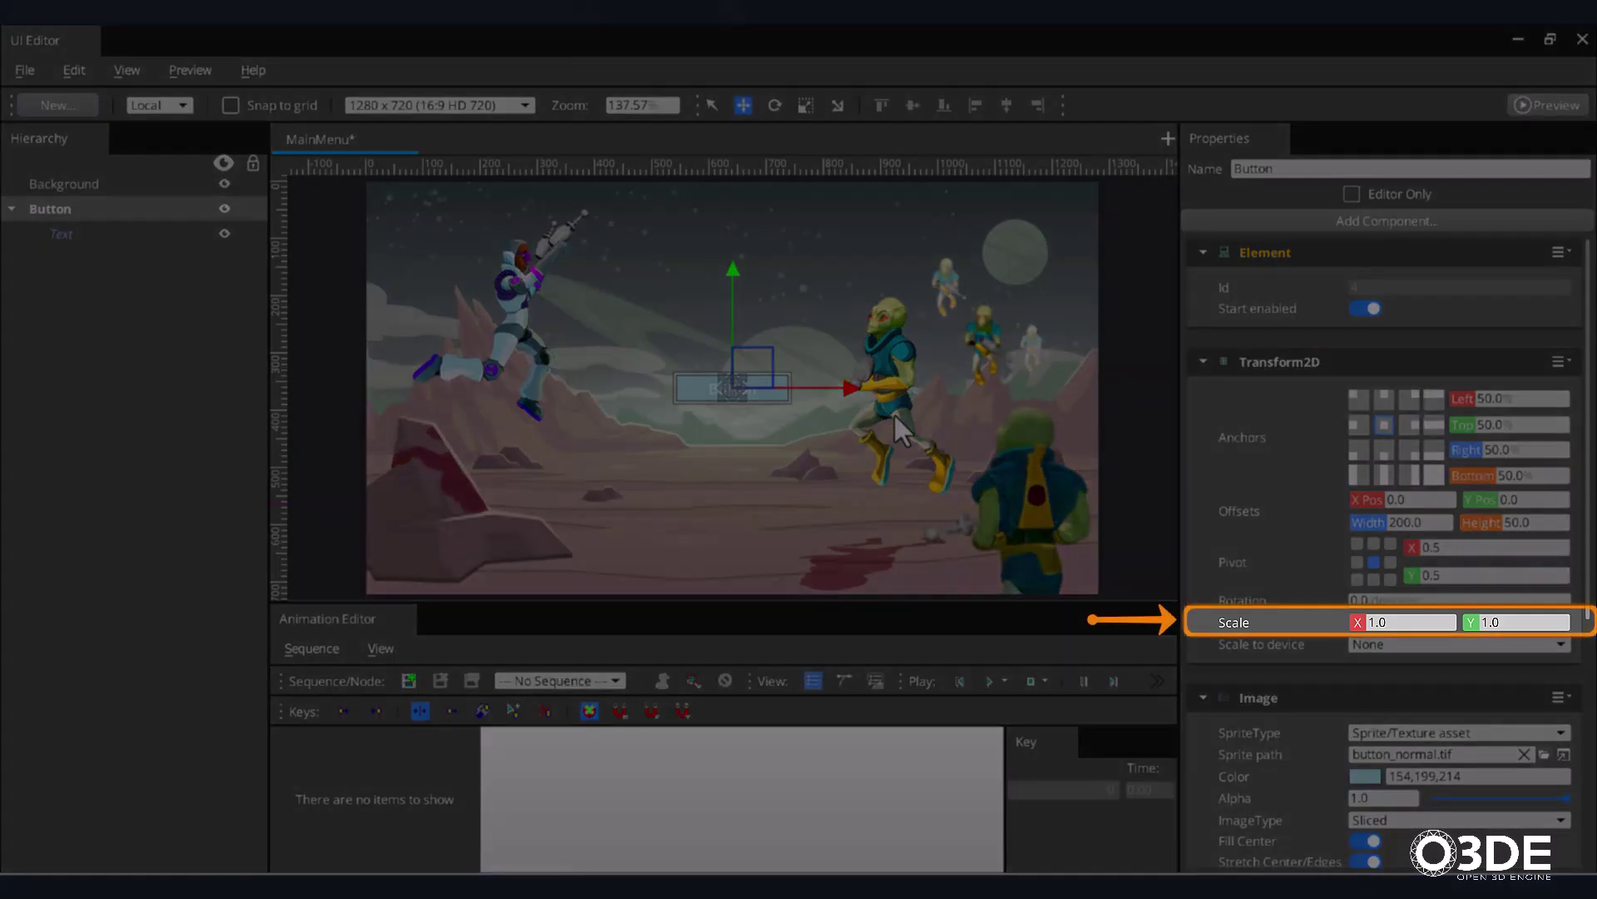
Set the button's Transform2D scale to 2 on both X and Y
{"action": "double_click", "coordinate": [1405, 623]}
{"action": "type", "text": "2"}
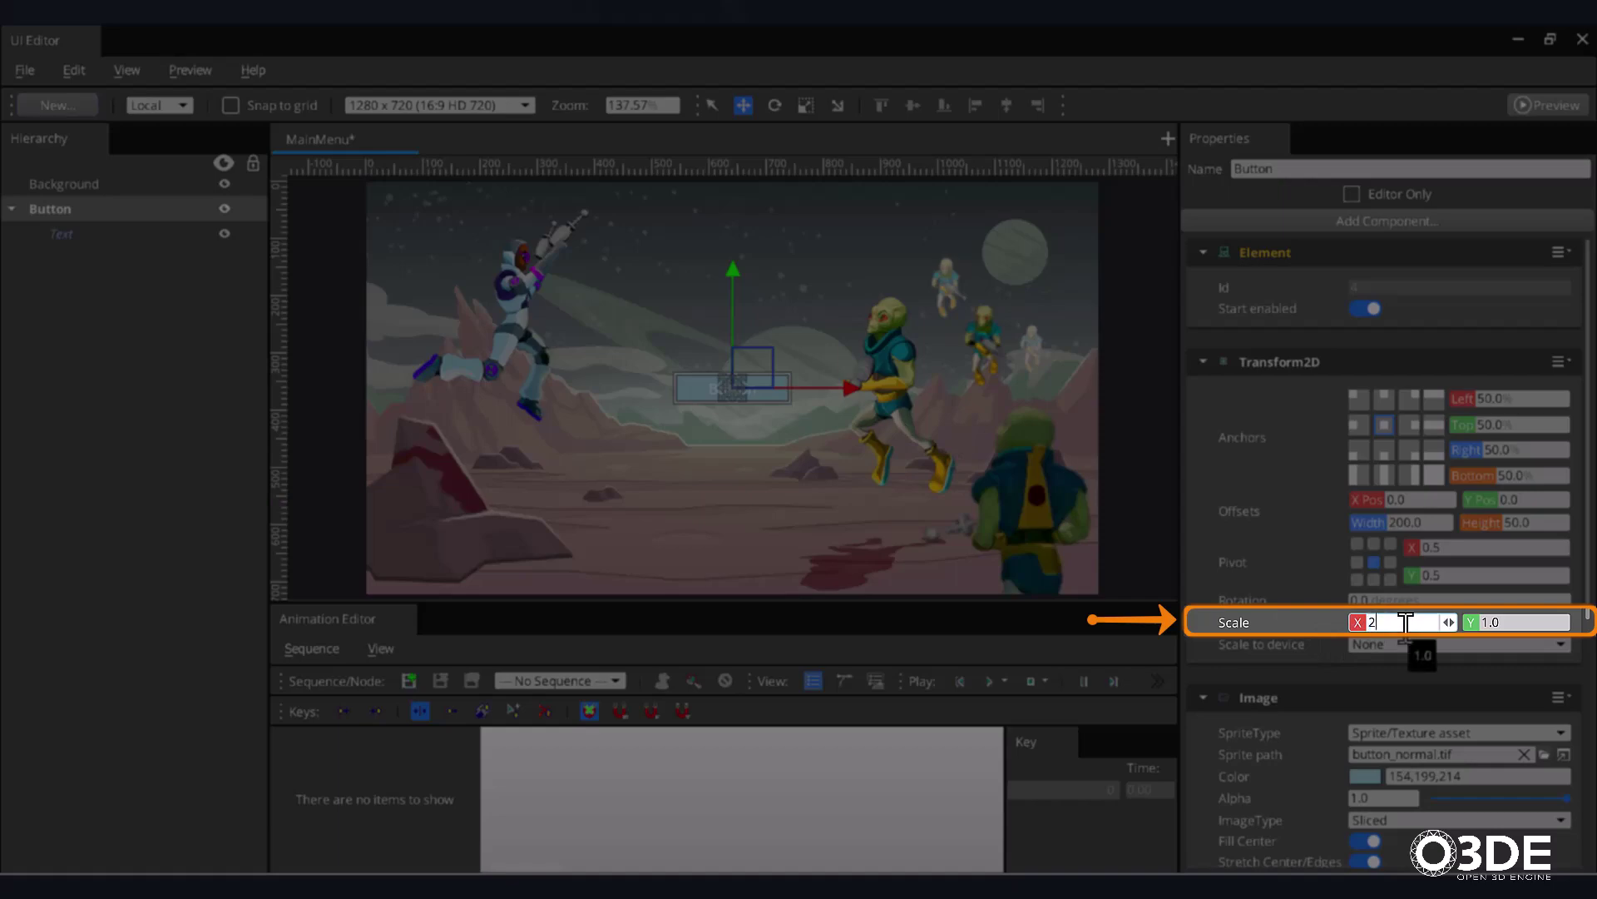
{"action": "key", "text": "Tab"}
{"action": "type", "text": "2"}
{"action": "key", "text": "Return"}
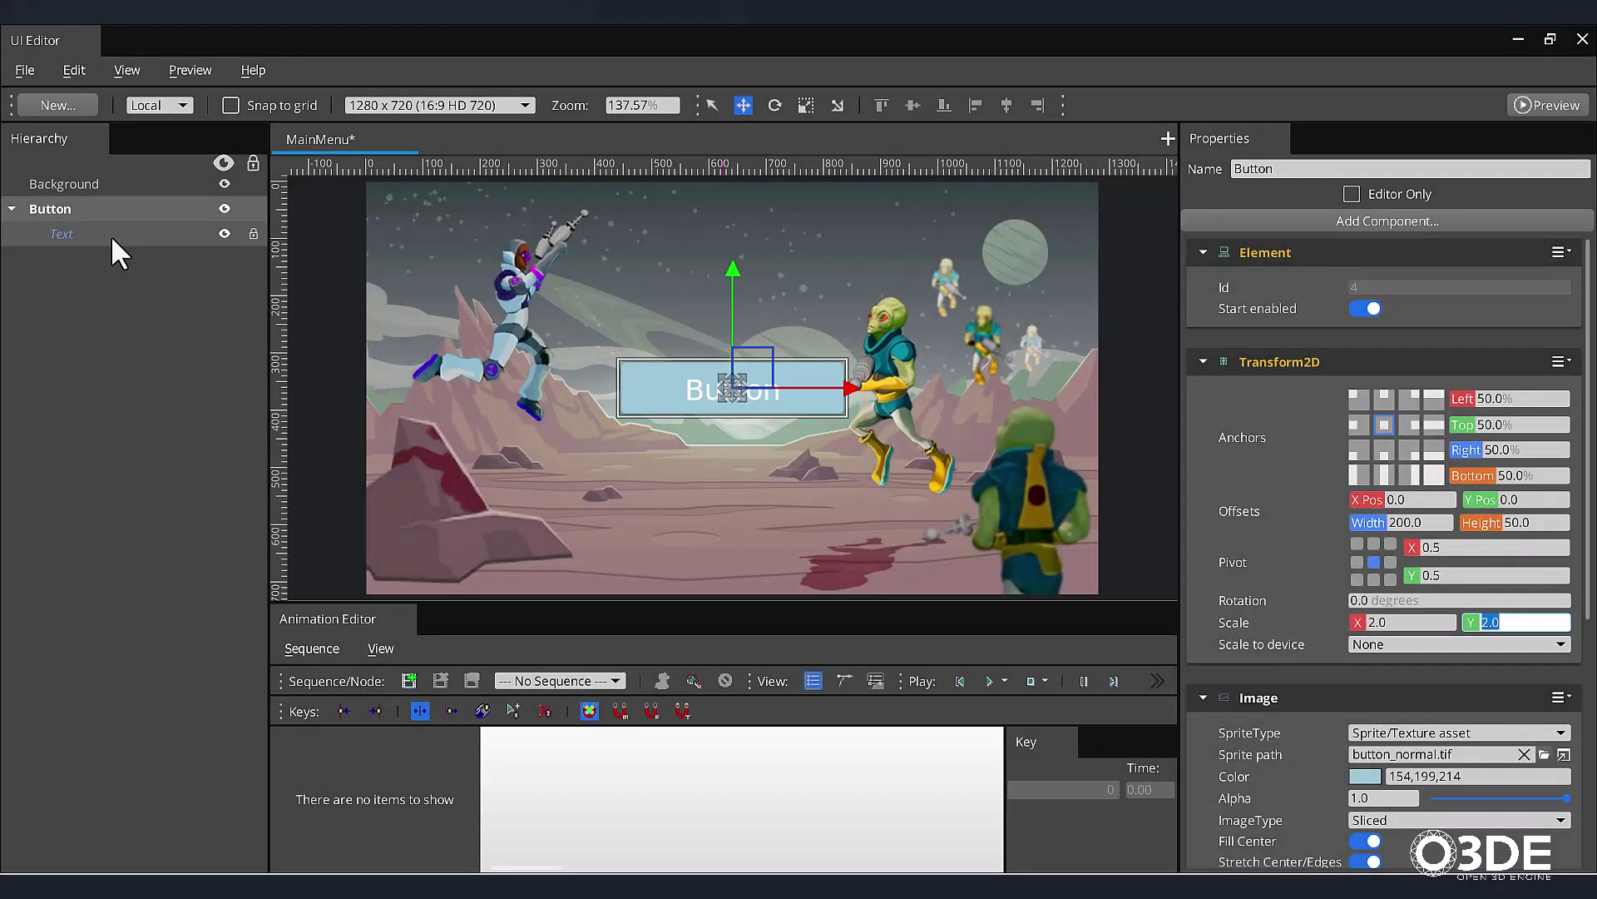
{"action": "left_click", "coordinate": [111, 235]}
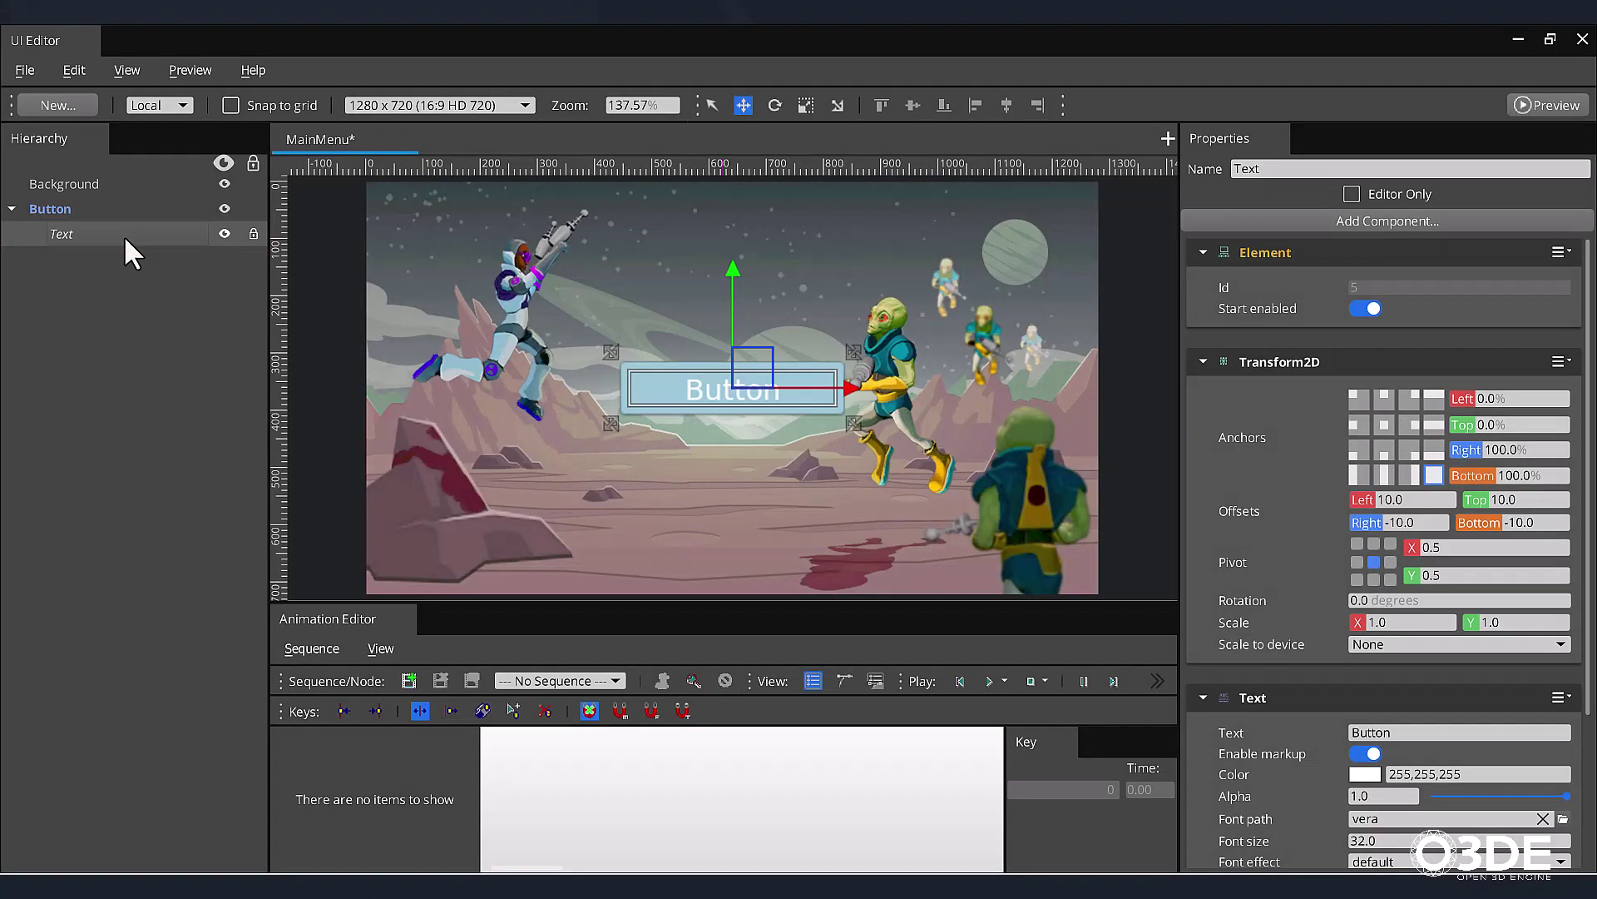
Change the button's label text to 'Click To Start'
{"action": "scroll", "coordinate": [1398, 449], "scroll_direction": "down", "scroll_amount": 2}
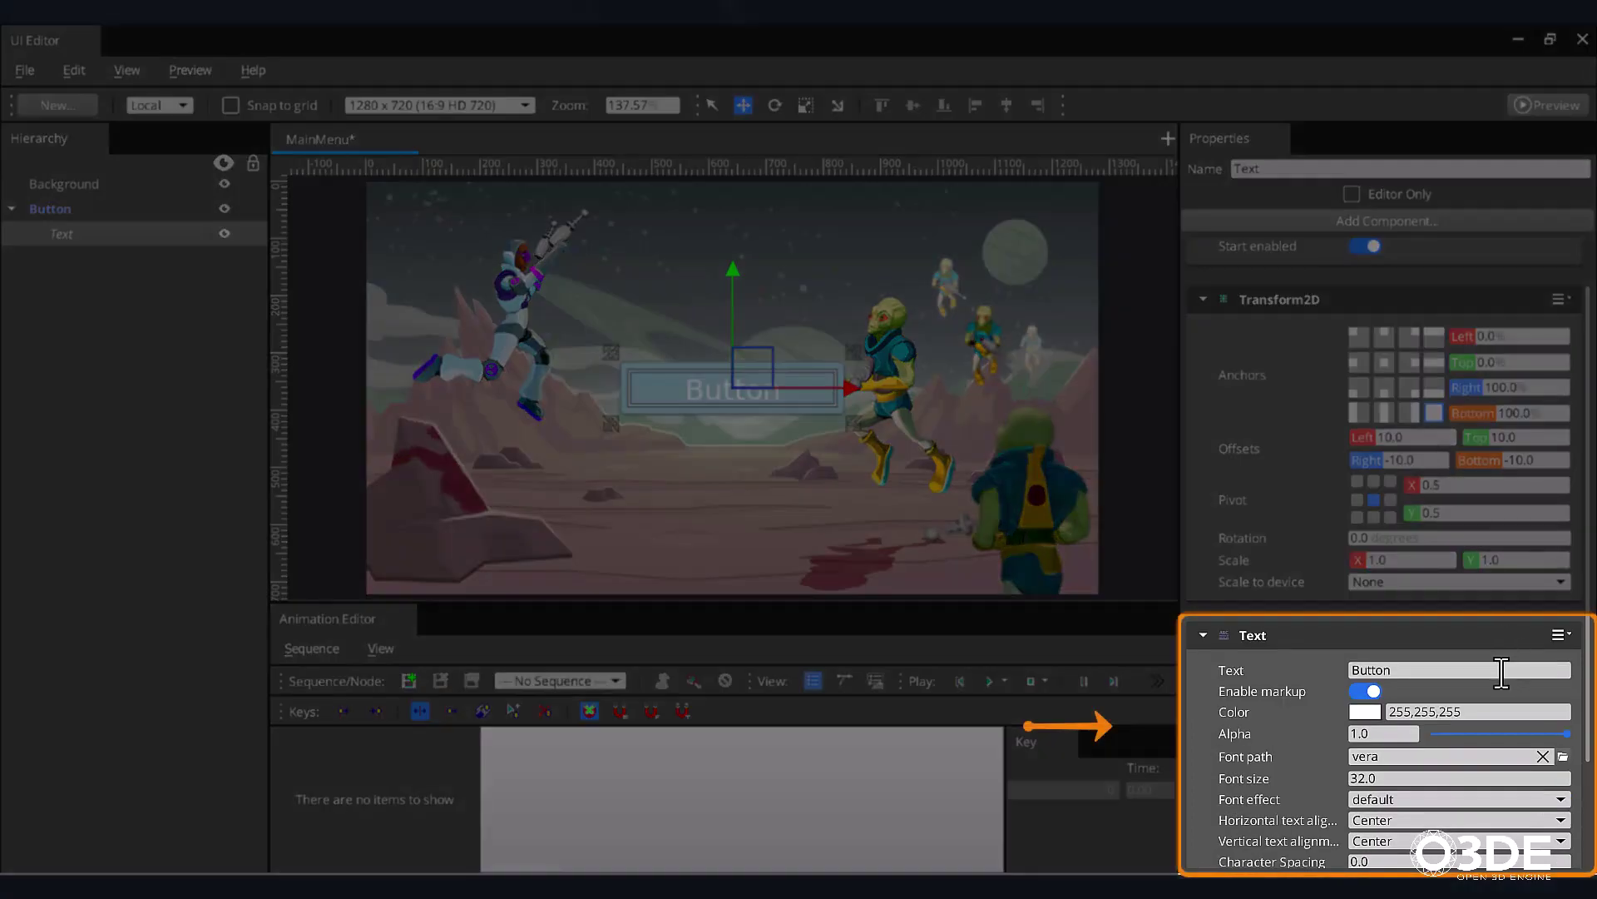
{"action": "double_click", "coordinate": [1502, 671]}
{"action": "type", "text": "Click To Start"}
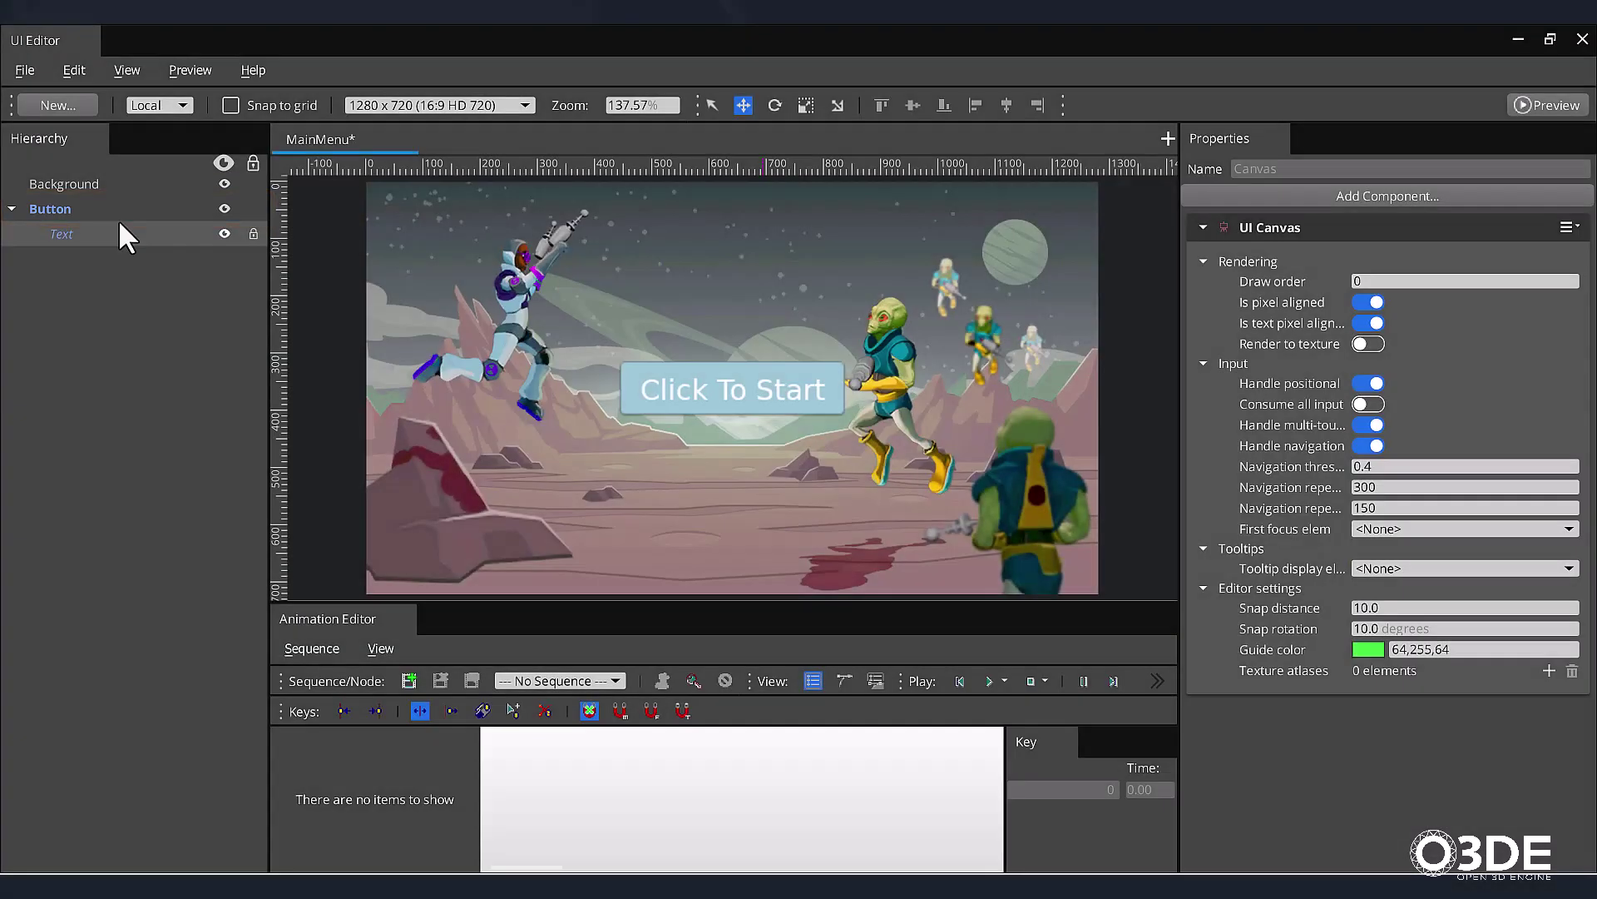
Rename the Button element to StartButton
{"action": "left_click", "coordinate": [118, 212]}
{"action": "left_click", "coordinate": [1233, 171]}
{"action": "type", "text": "StartButton"}
{"action": "key", "text": "Return"}
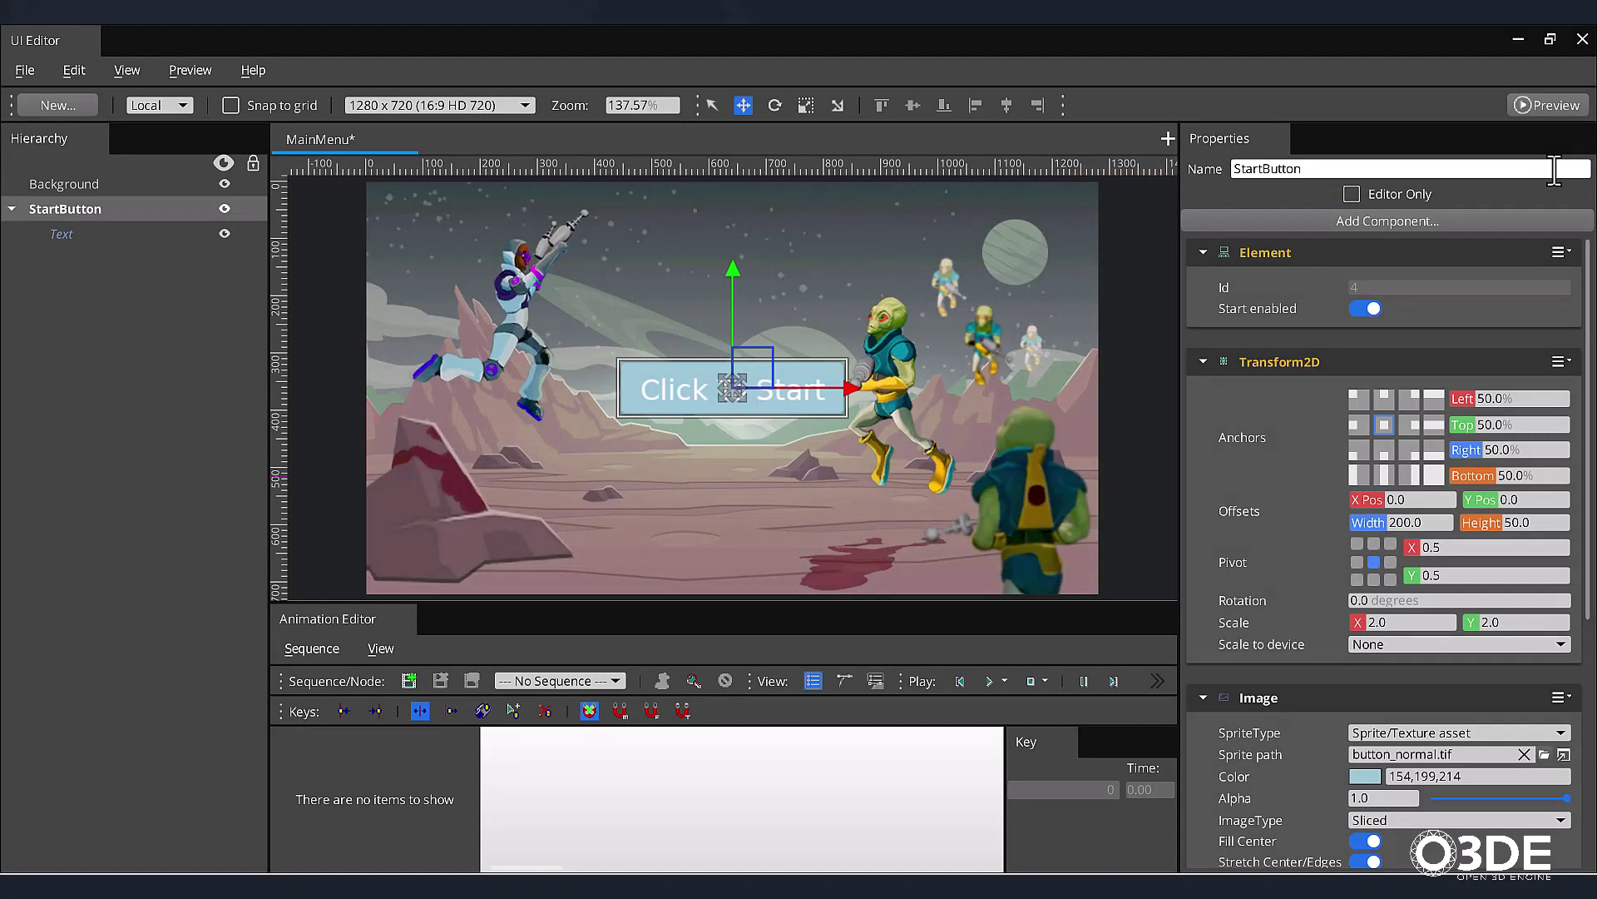
{"action": "left_click", "coordinate": [222, 492]}
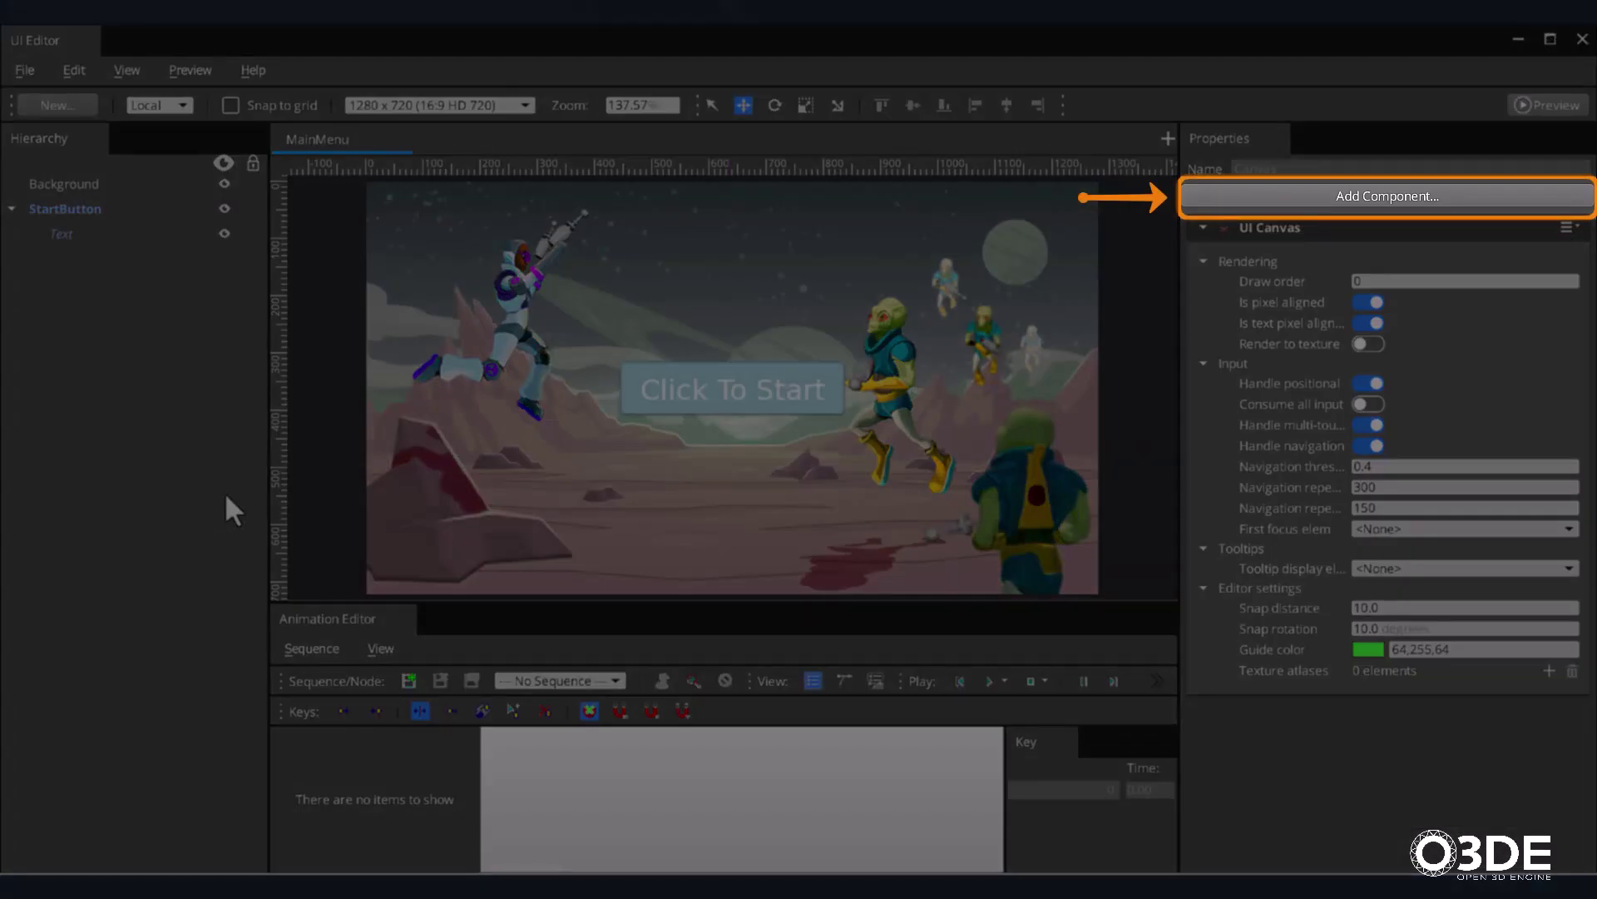
Add a Lua Script component to the canvas running DisplayMouseCursor.lua
{"action": "left_click", "coordinate": [1502, 198]}
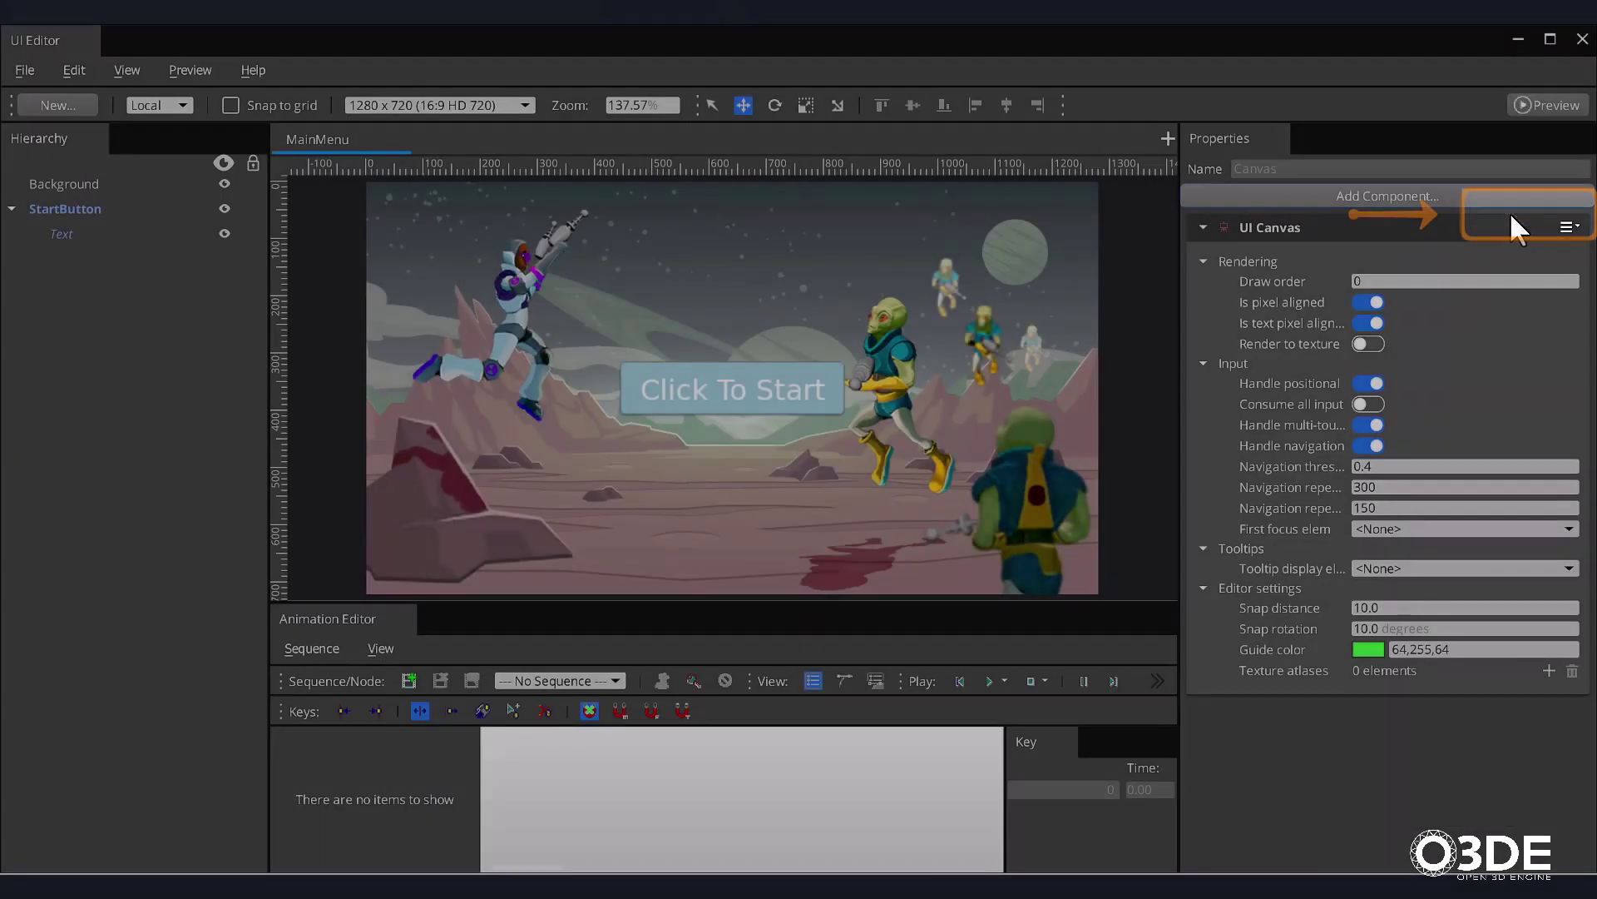
{"action": "left_click", "coordinate": [1510, 213]}
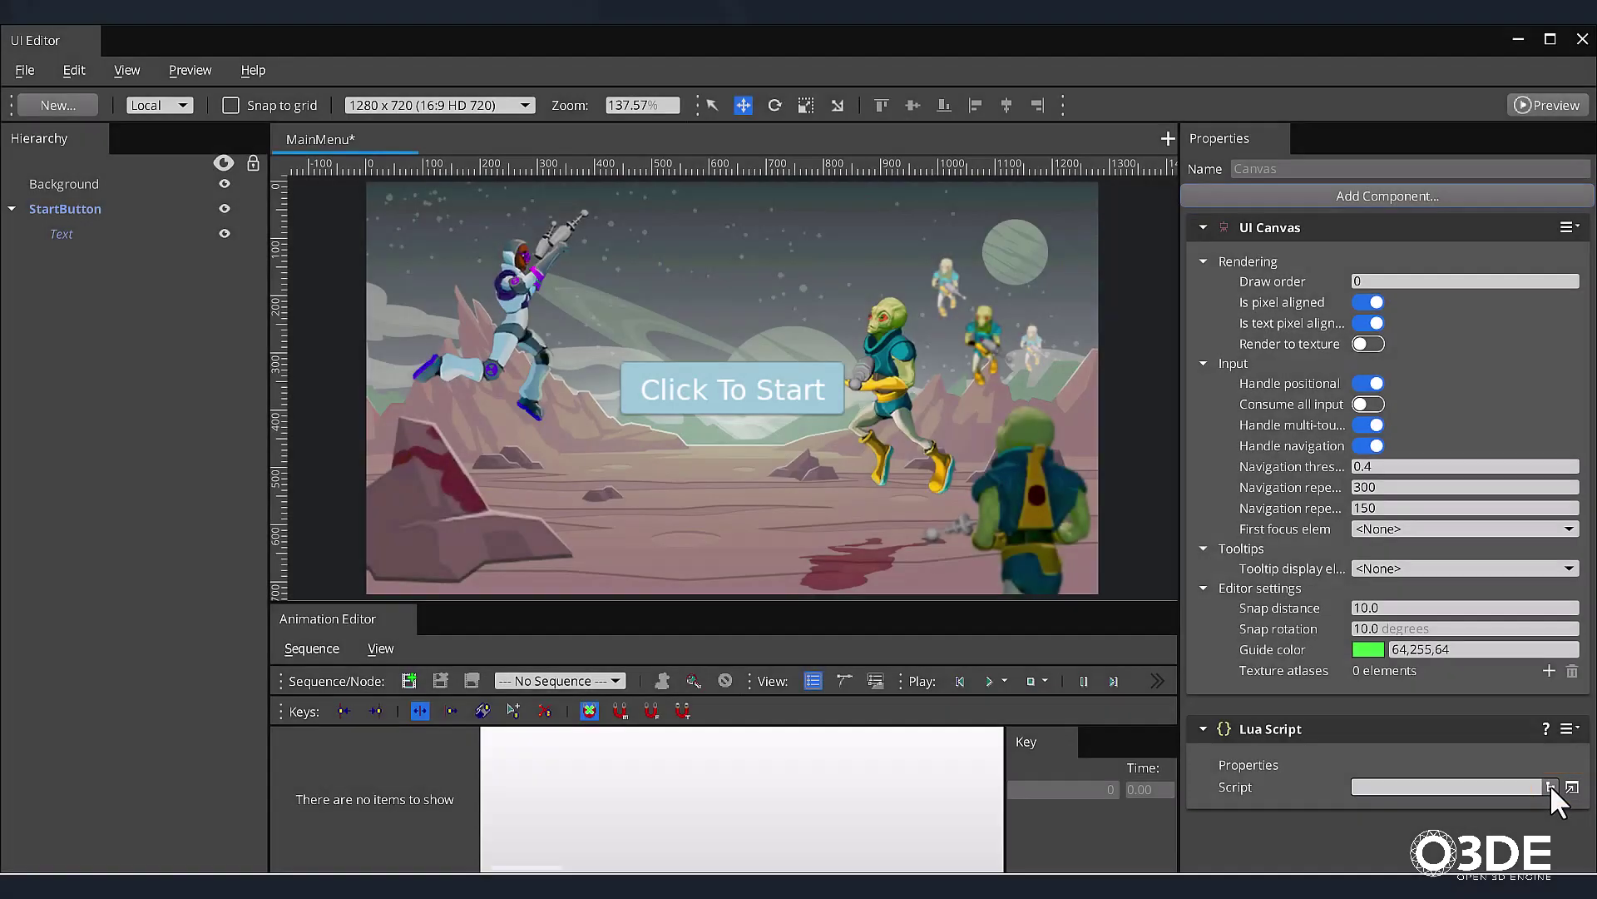
{"action": "left_click", "coordinate": [1550, 786]}
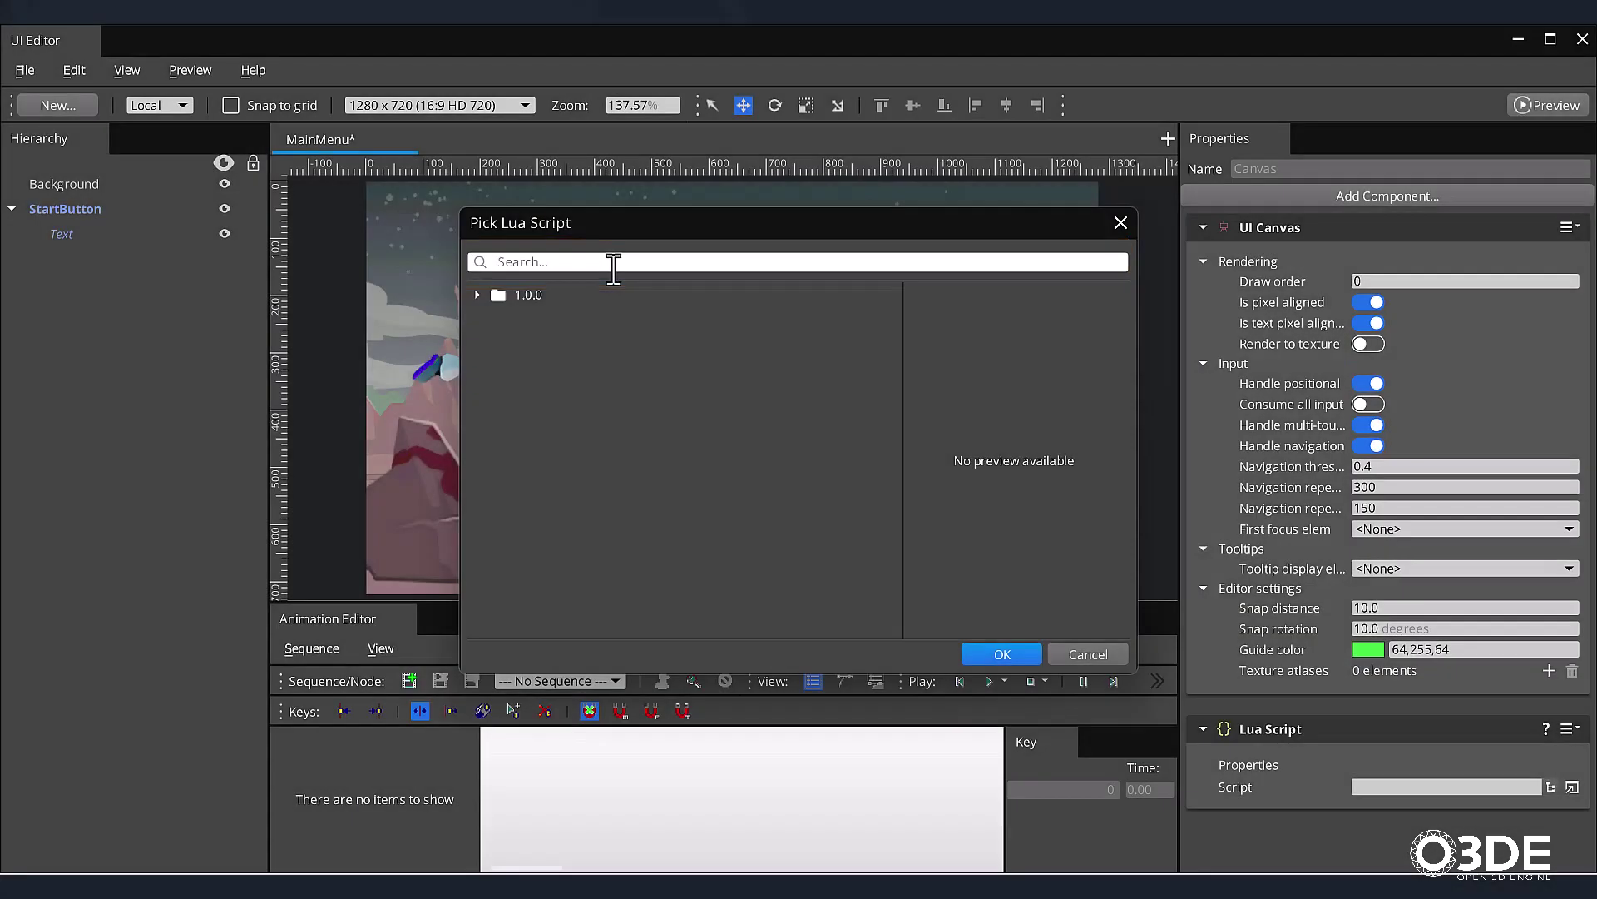
{"action": "left_click", "coordinate": [614, 268]}
{"action": "type", "text": "display"}
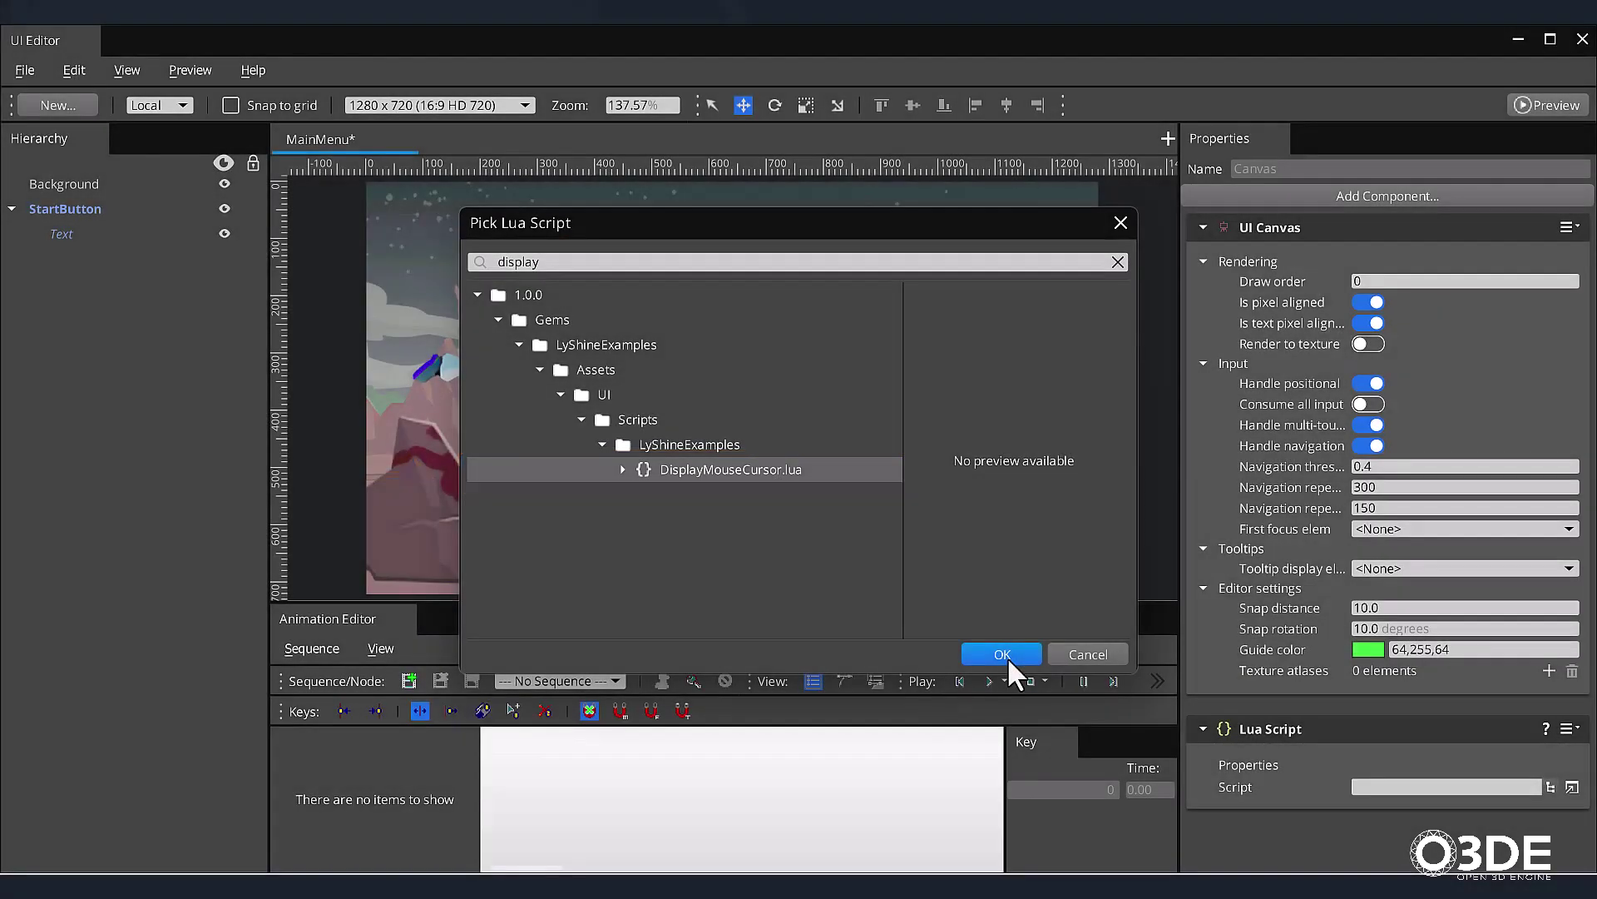
{"action": "left_click", "coordinate": [1003, 654]}
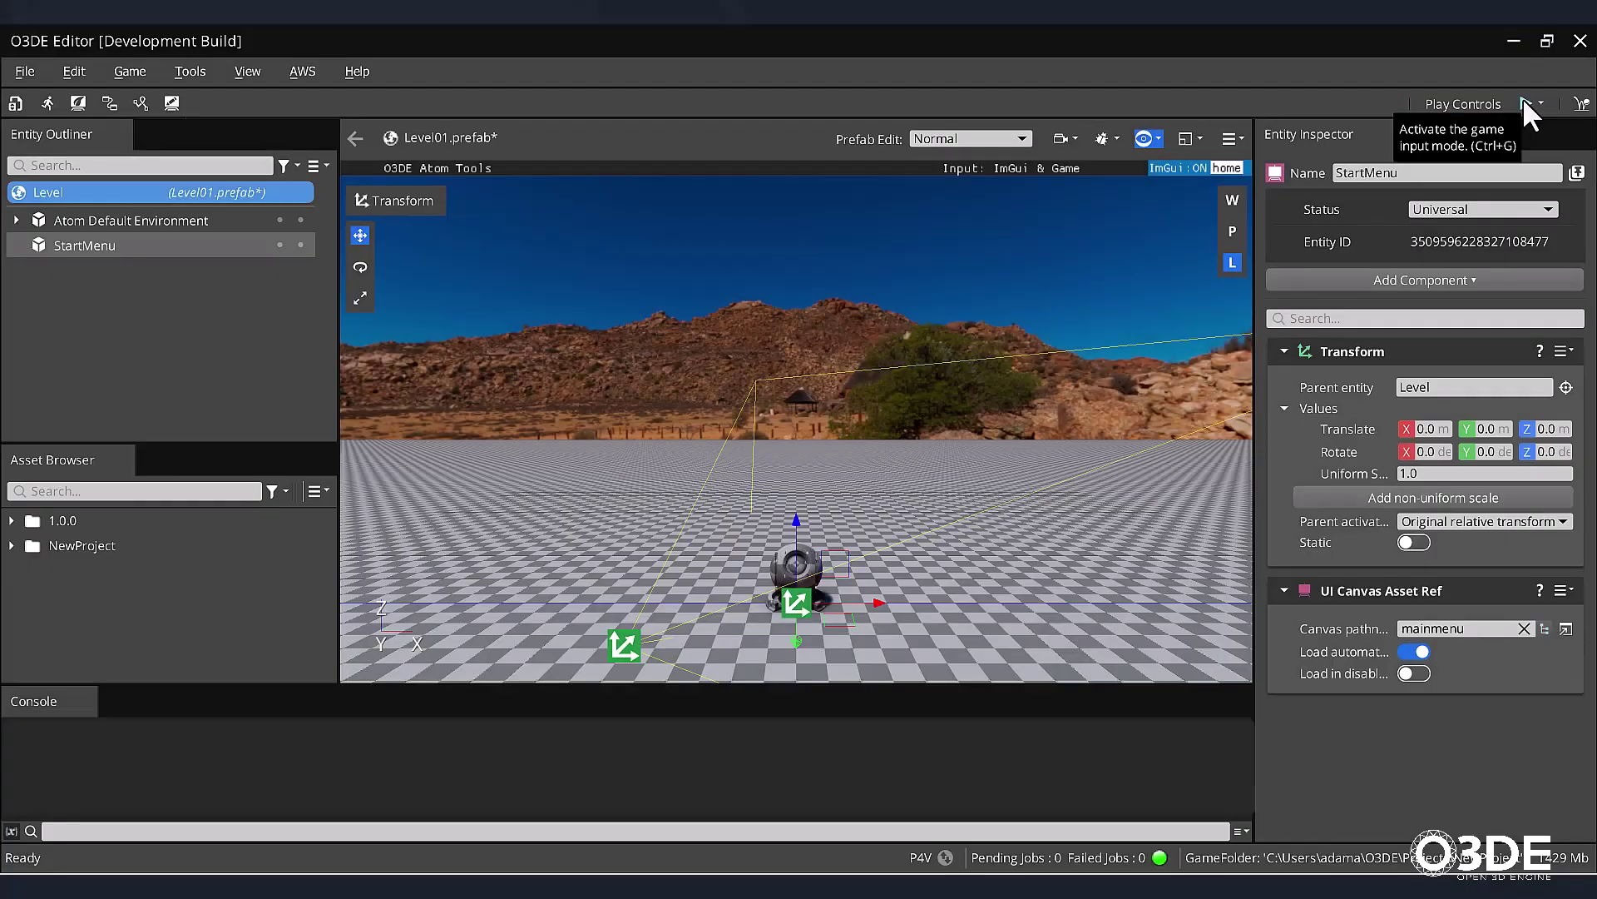
{"action": "left_click", "coordinate": [1526, 103]}
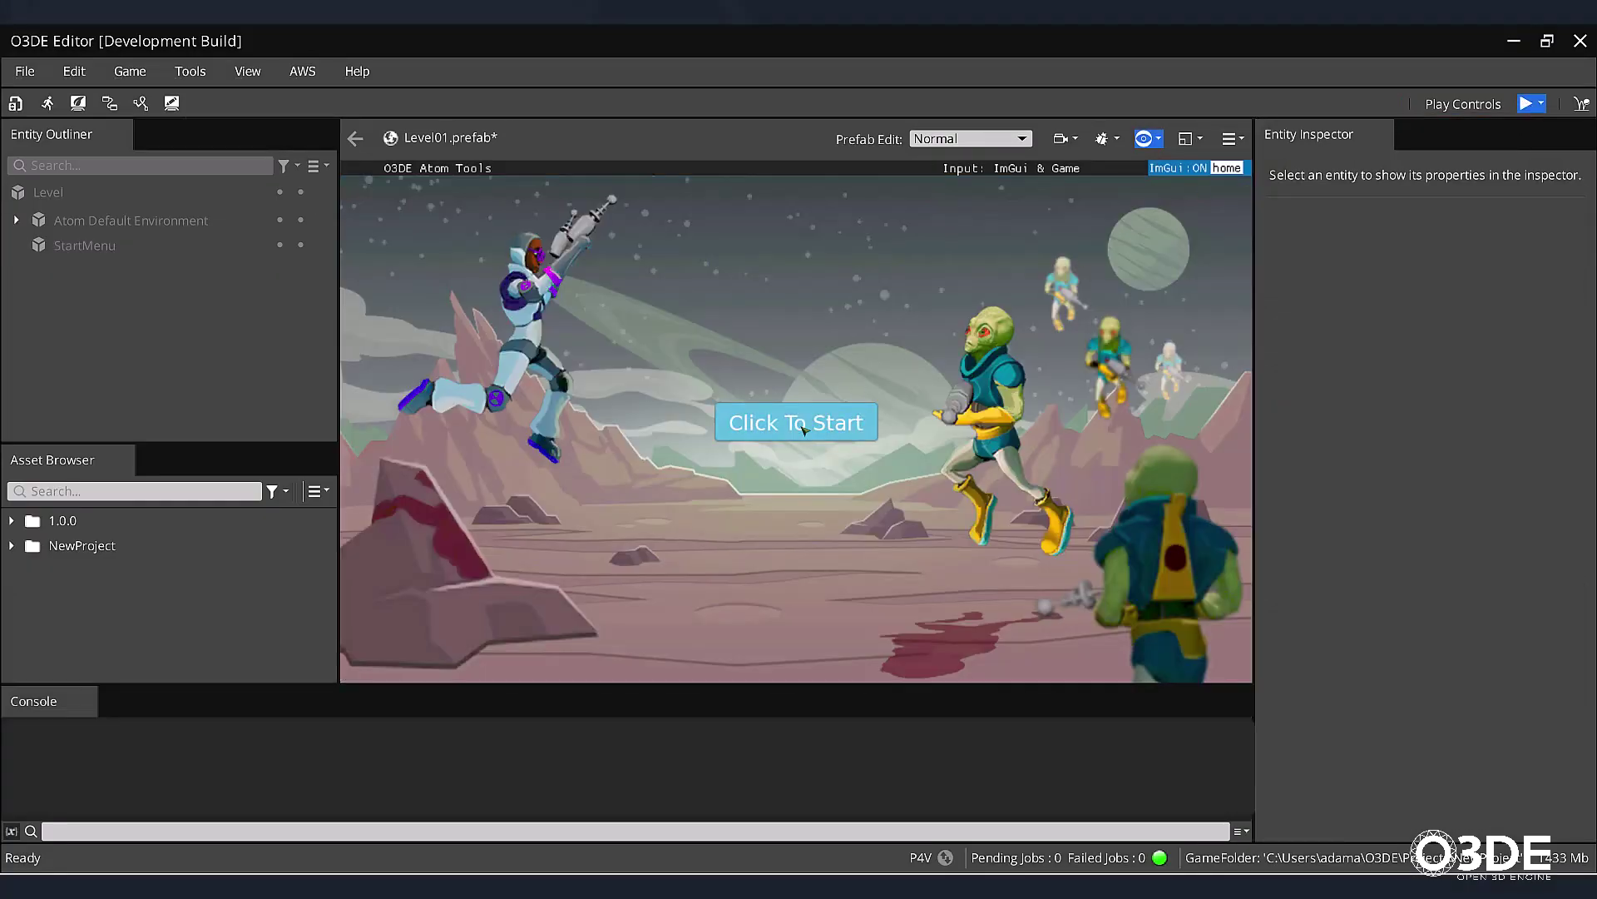
{"action": "key", "text": "Escape"}
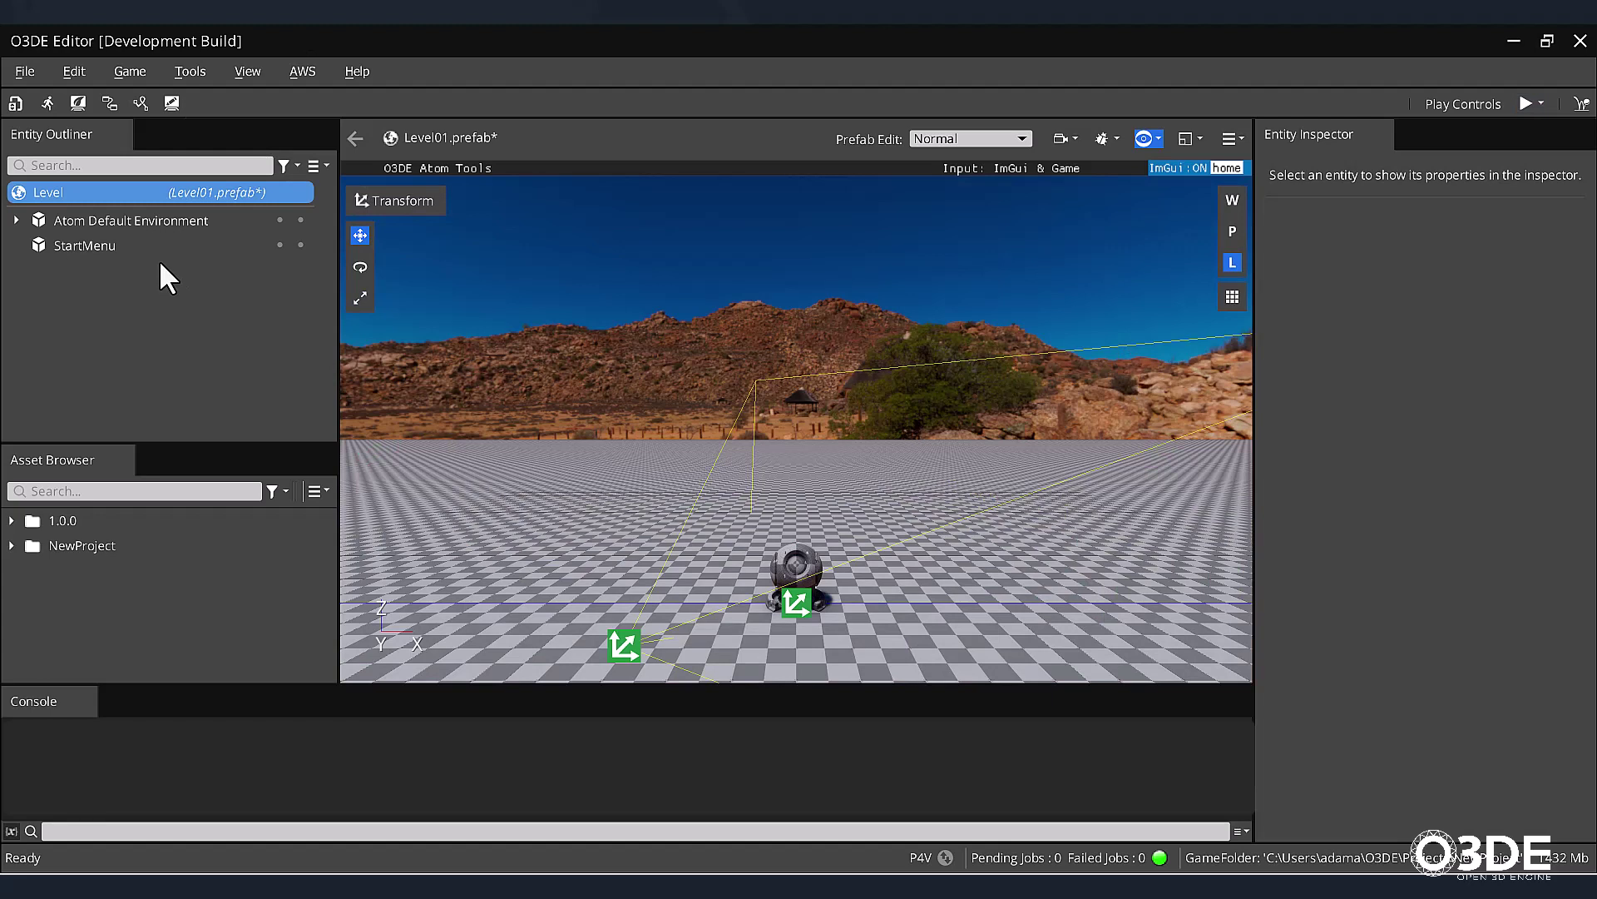
Add a Script Canvas component to StartMenu and open its empty graph in the editor
{"action": "left_click", "coordinate": [148, 246]}
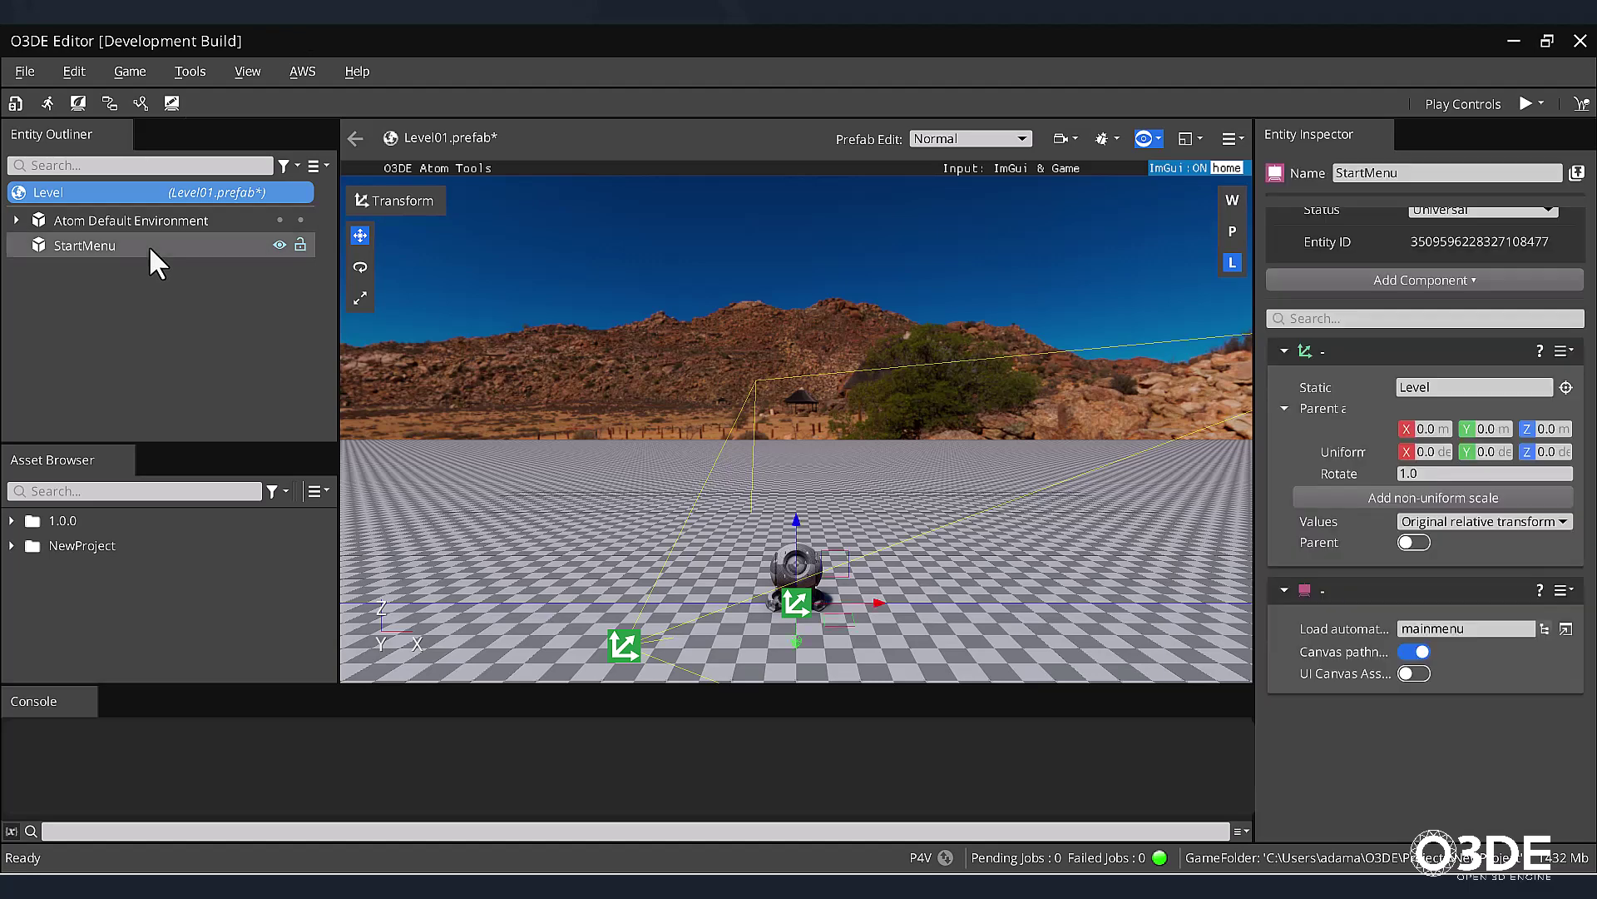
{"action": "left_click", "coordinate": [1538, 285]}
{"action": "type", "text": "script"}
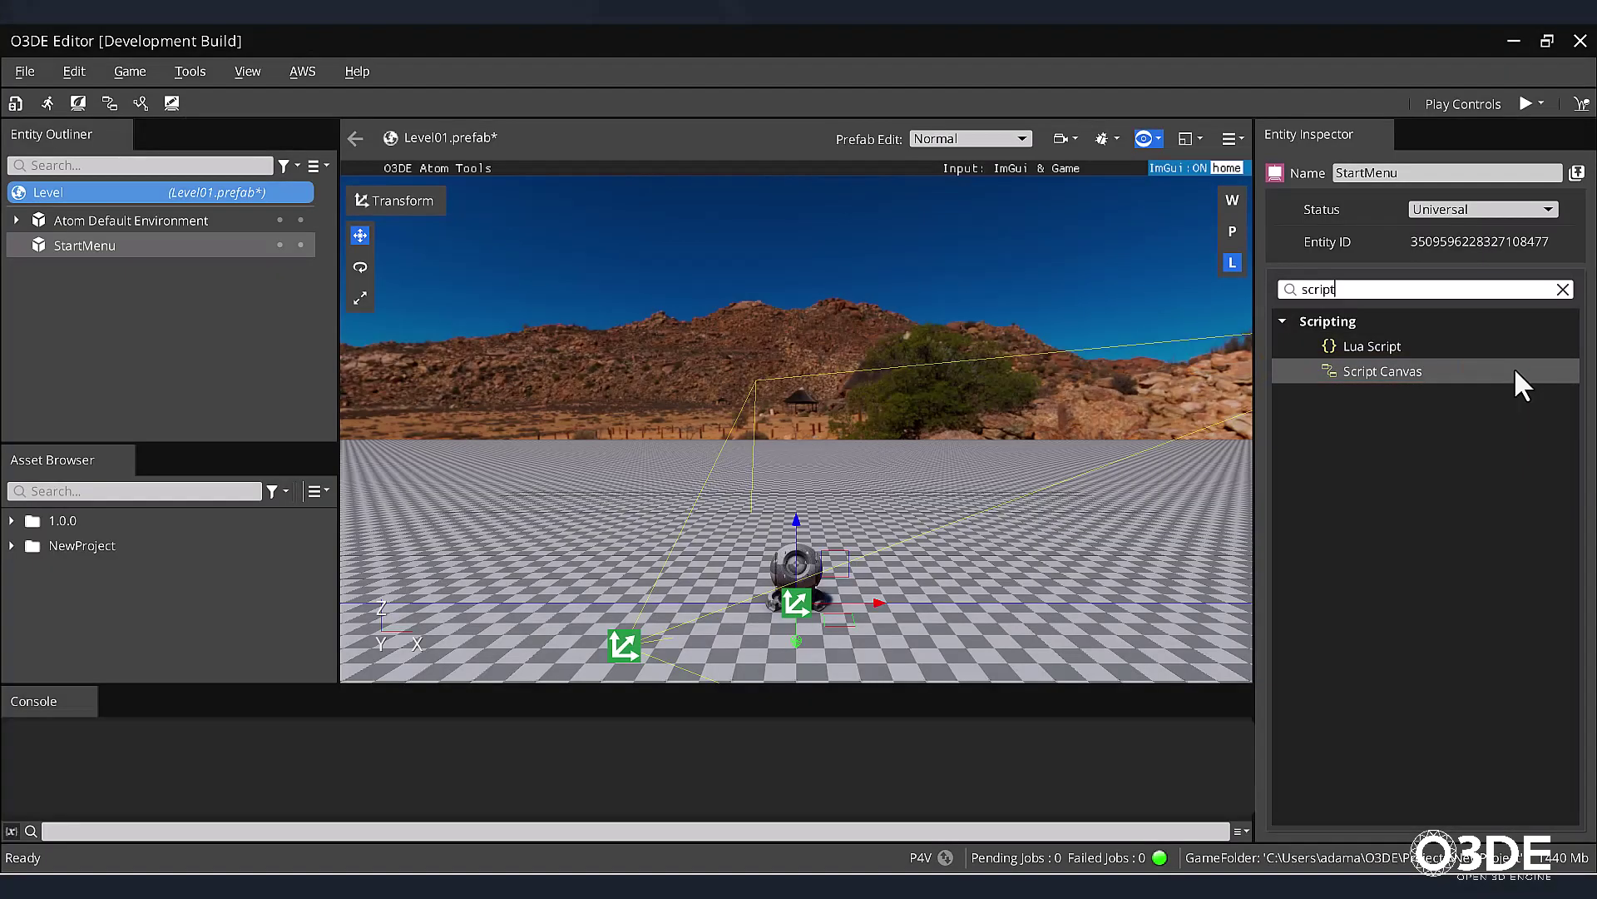
{"action": "left_click", "coordinate": [1516, 372]}
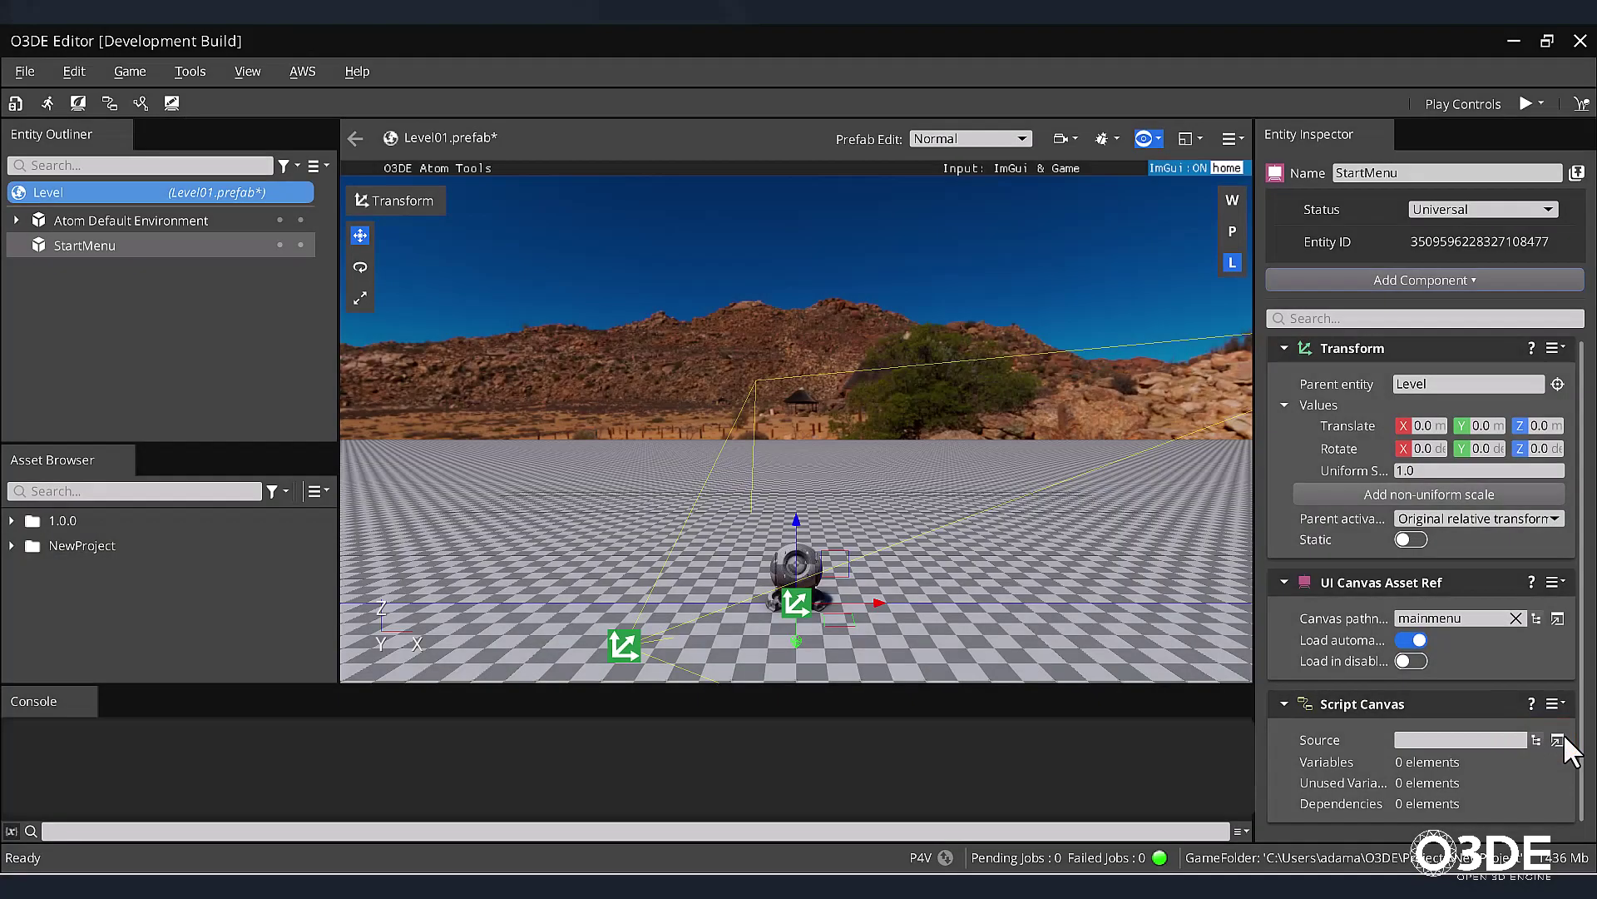
{"action": "left_click", "coordinate": [1559, 737]}
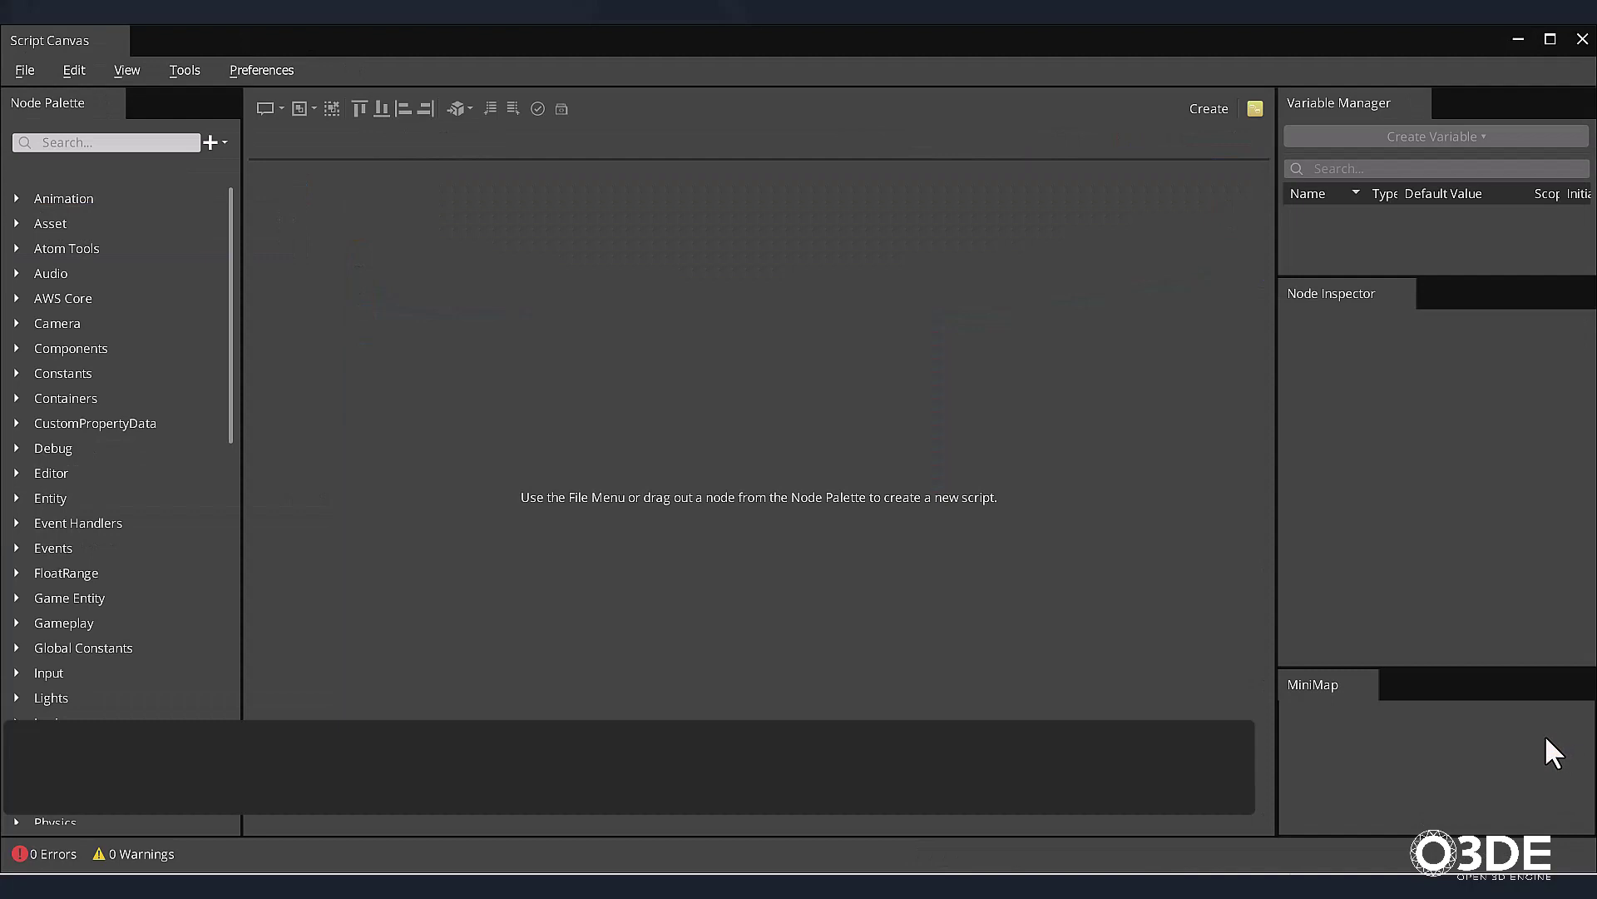
Save the graph as MainMenu and add an On Graph Start node
{"action": "left_click", "coordinate": [27, 71]}
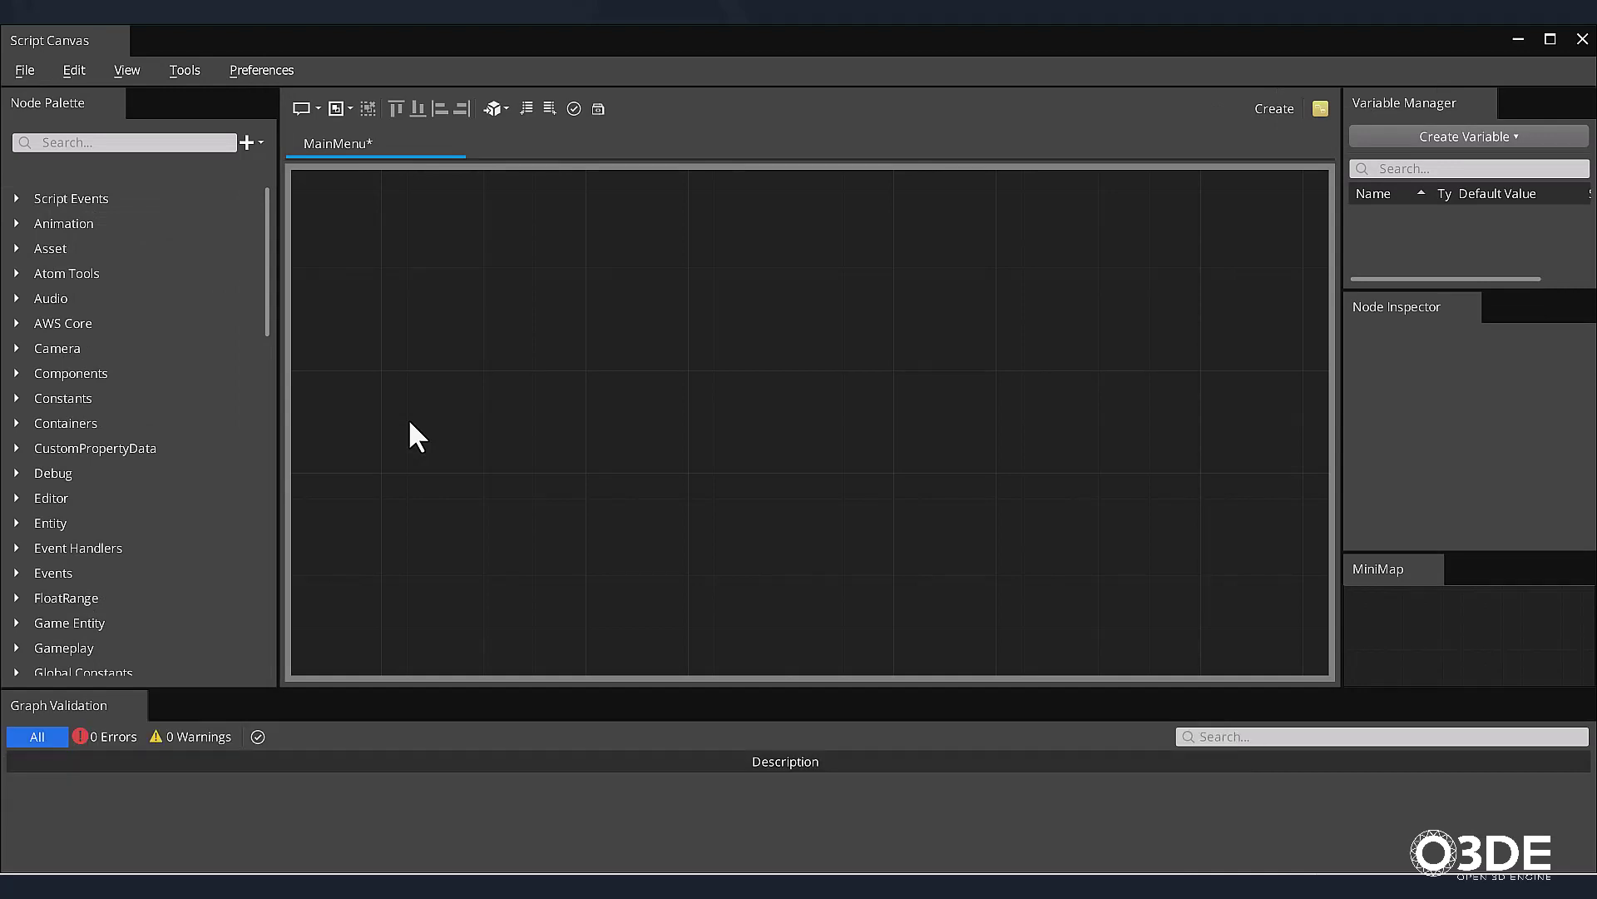
{"action": "right_click", "coordinate": [409, 421]}
{"action": "type", "text": "ongrap"}
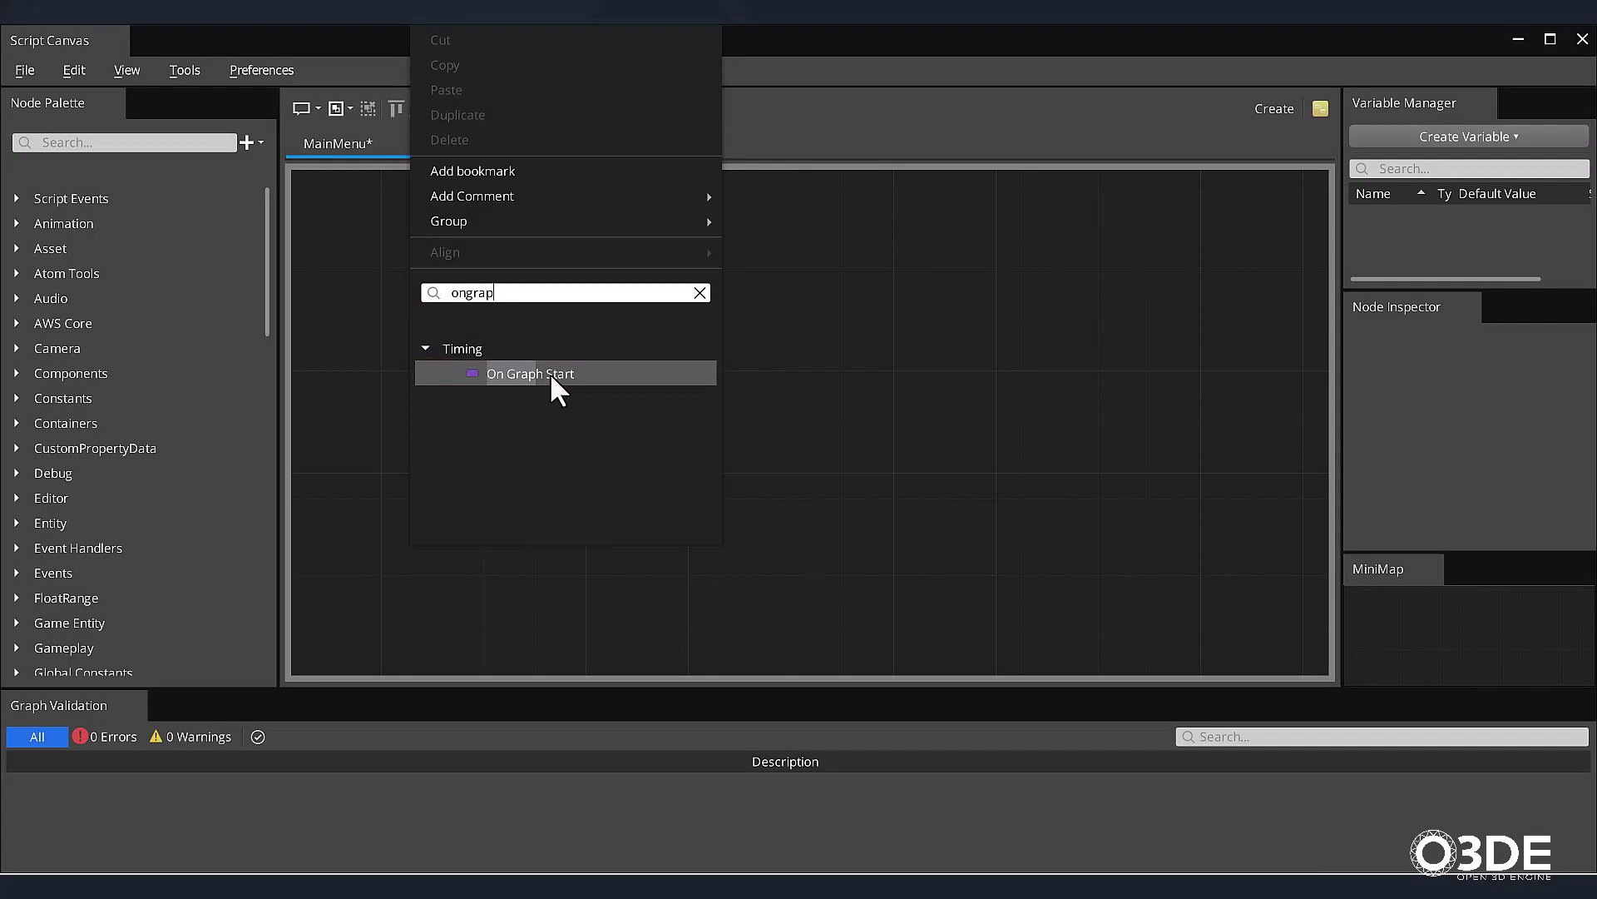
{"action": "left_click", "coordinate": [551, 374]}
{"action": "right_click_drag", "start_coordinate": [703, 403], "coordinate": [699, 399]}
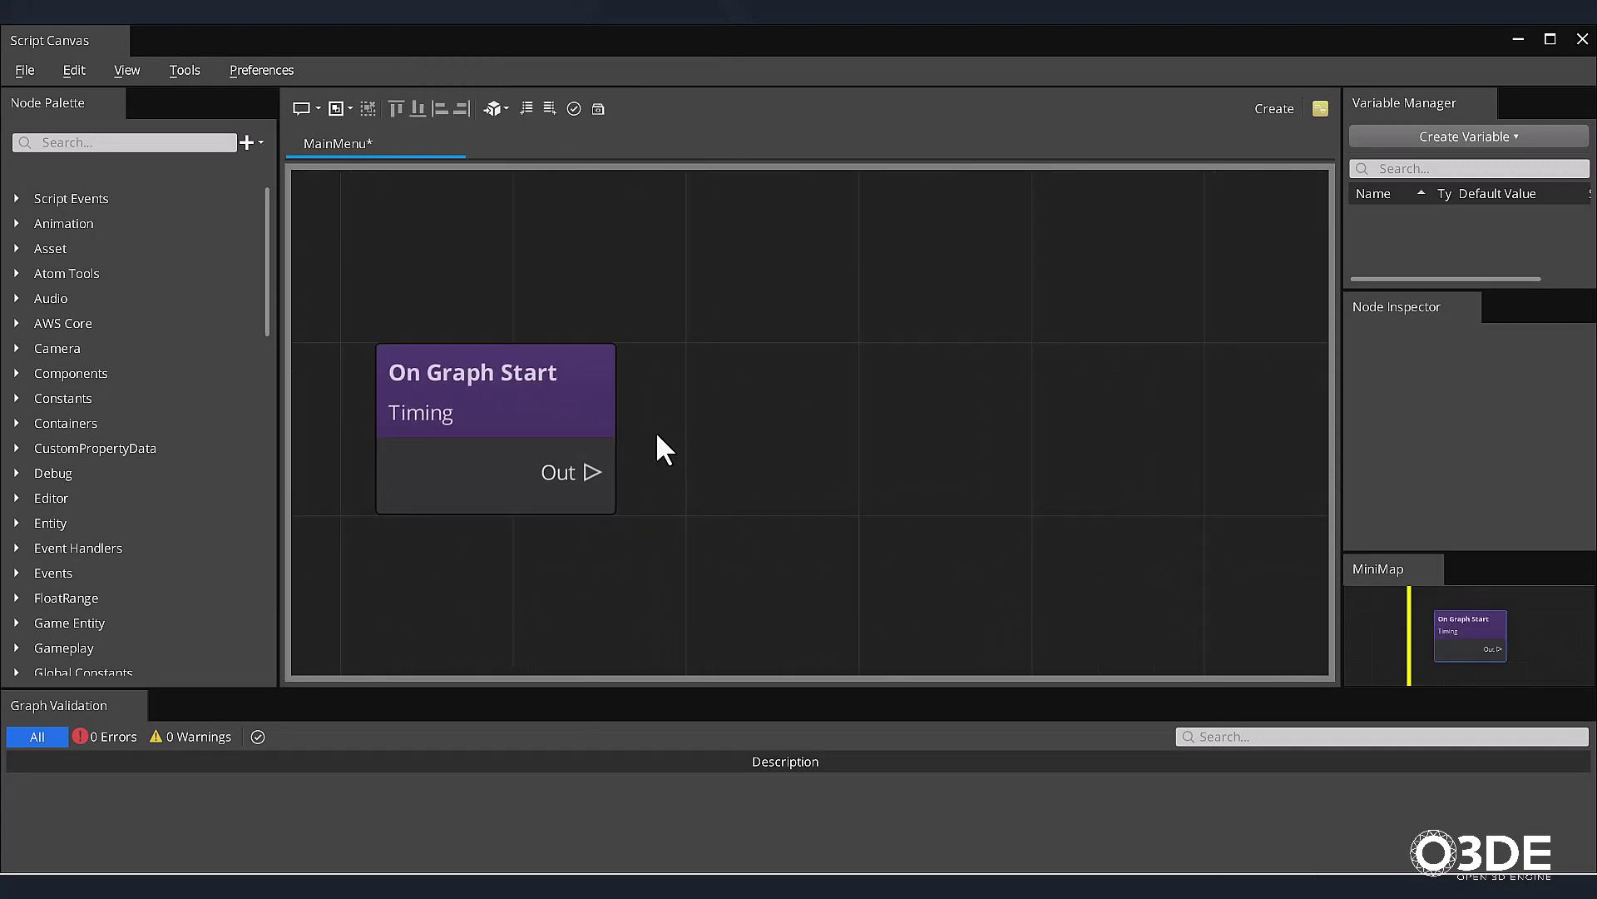
Add a Load Canvas node linked from On Graph Start's Out pin
{"action": "left_click_drag", "start_coordinate": [601, 472], "coordinate": [682, 476]}
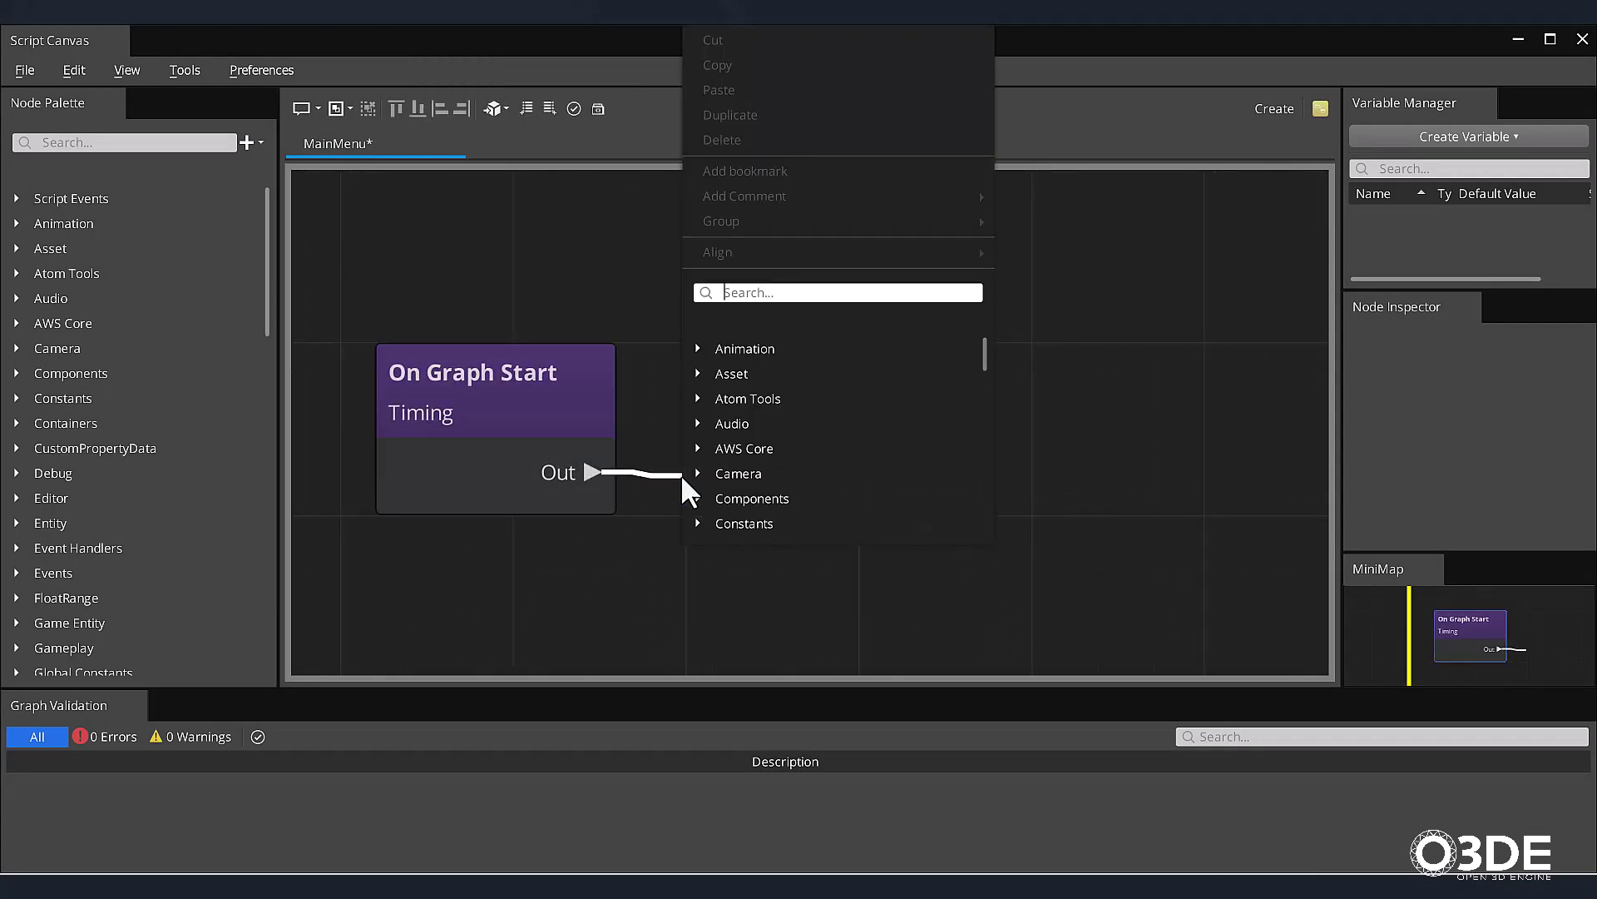
{"action": "type", "text": "load"}
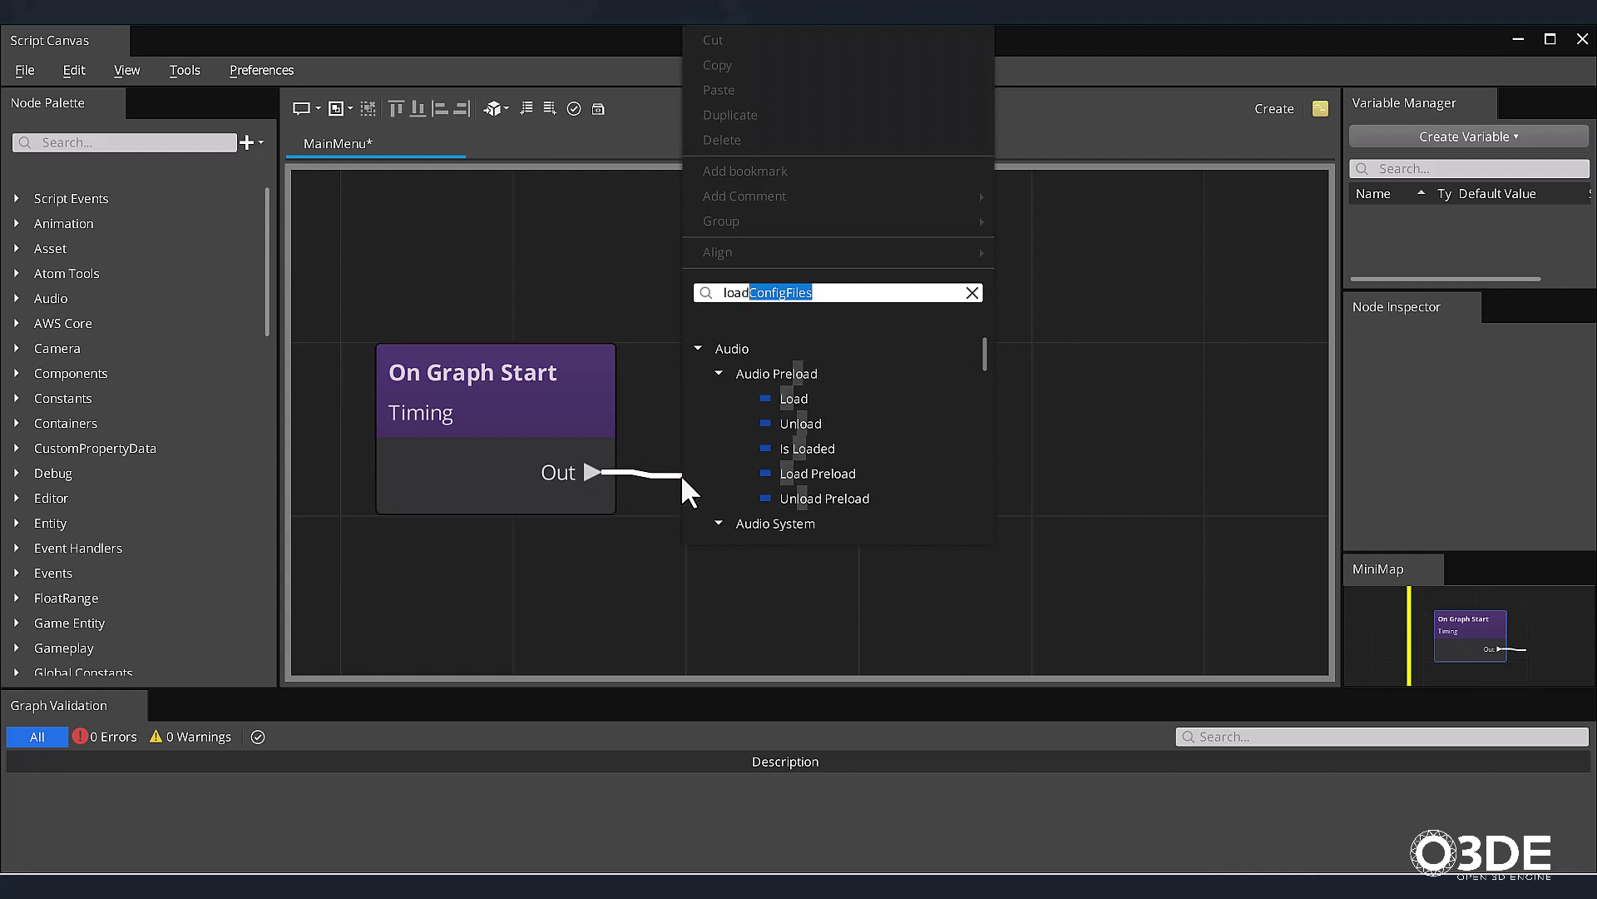
{"action": "type", "text": "can"}
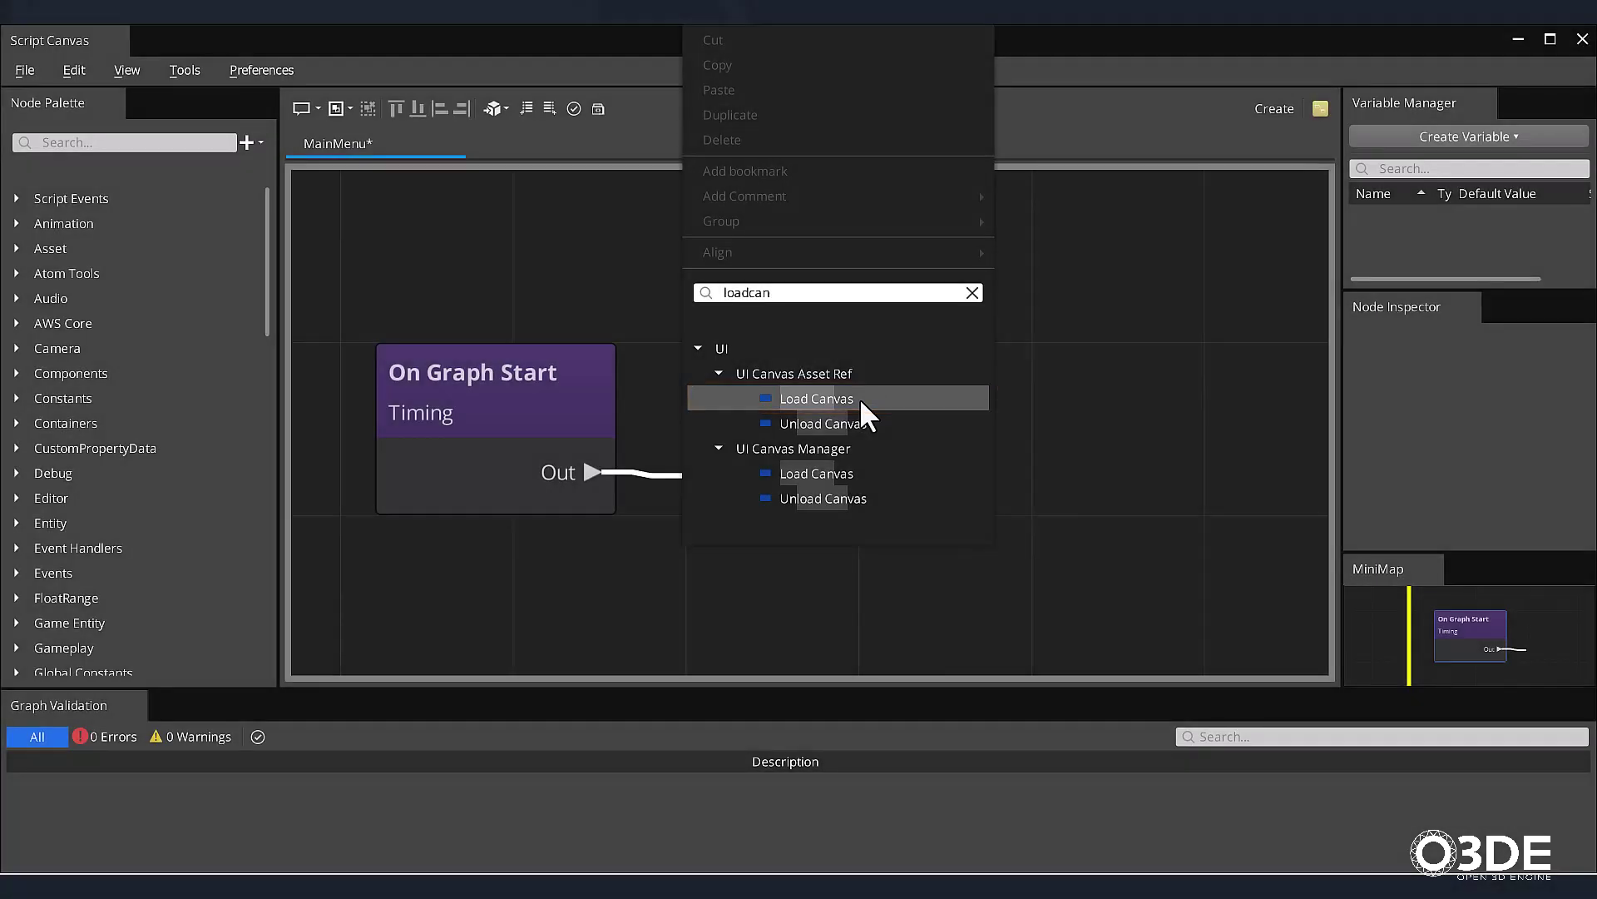
{"action": "left_click", "coordinate": [861, 399]}
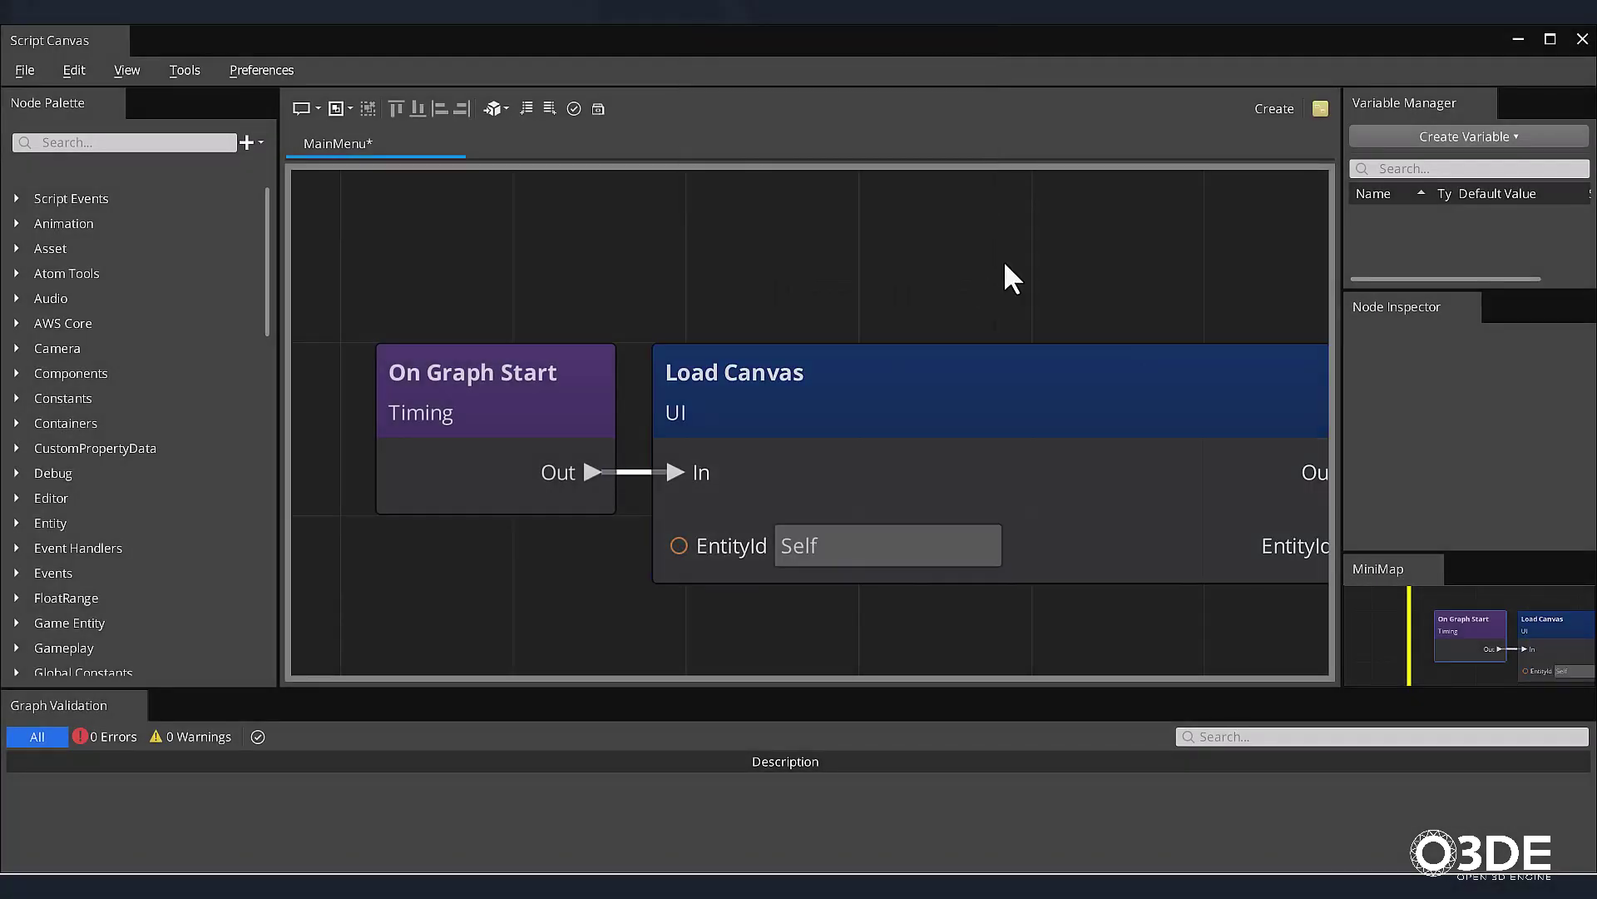
{"action": "middle_click_drag", "start_coordinate": [1011, 277], "coordinate": [863, 292]}
{"action": "scroll", "coordinate": [1134, 342], "scroll_direction": "down", "scroll_amount": 2}
{"action": "middle_click_drag", "start_coordinate": [1134, 342], "coordinate": [898, 369]}
{"action": "left_click_drag", "start_coordinate": [1341, 250], "coordinate": [1228, 252]}
{"action": "left_click", "coordinate": [1460, 146]}
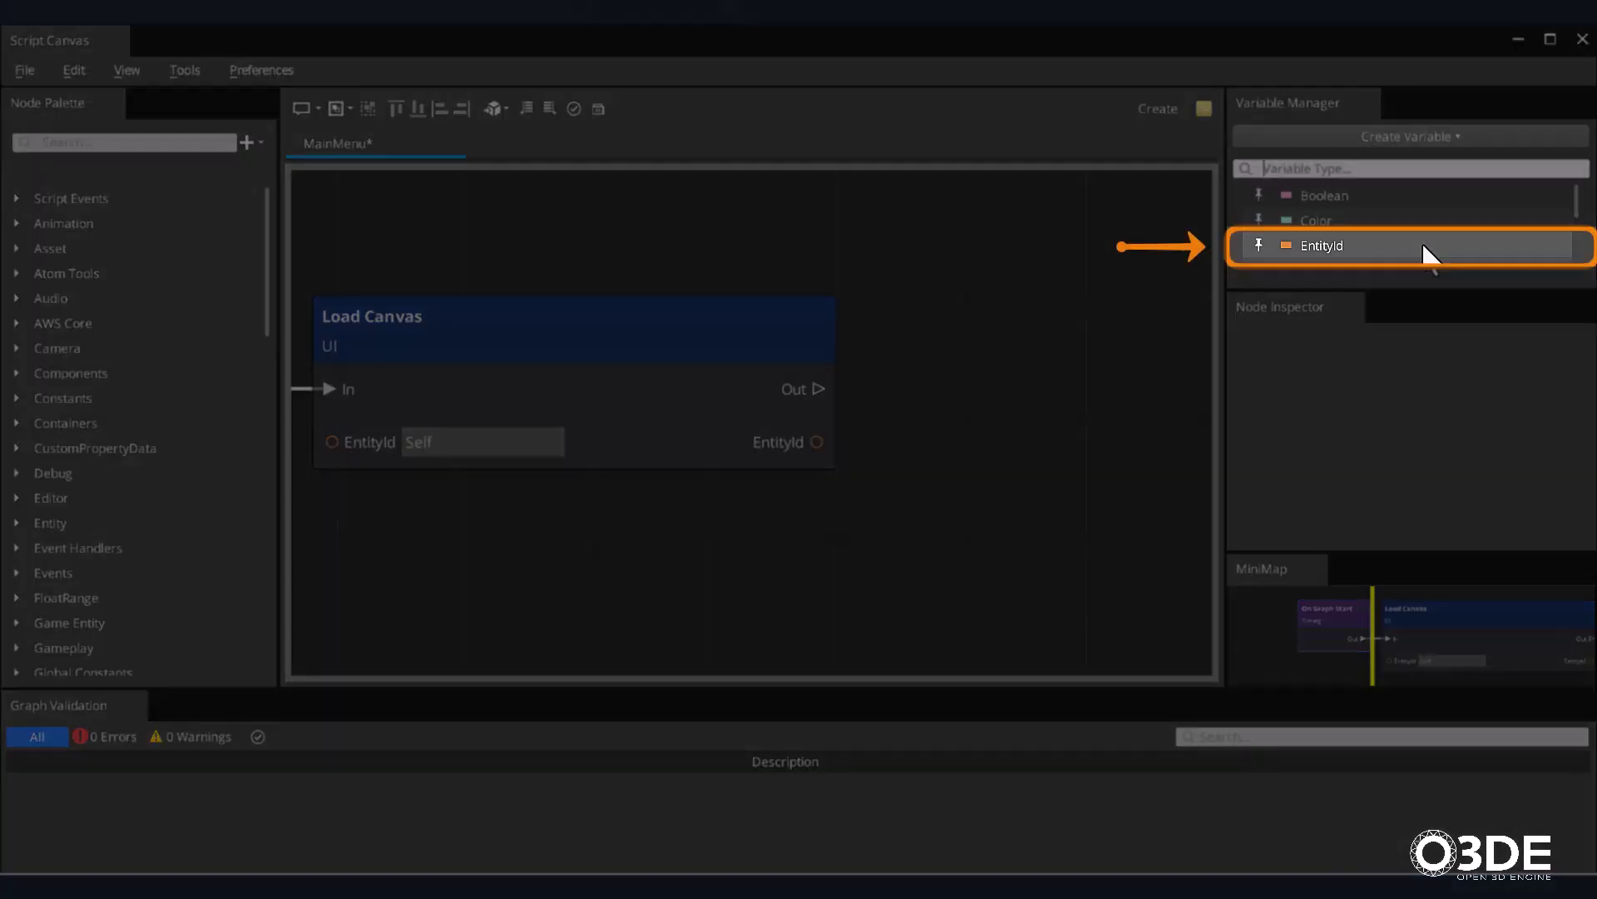
Create an EntityId variable named Canvas and place a Set Canvas node for it
{"action": "left_click", "coordinate": [1424, 247]}
{"action": "type", "text": "Can"}
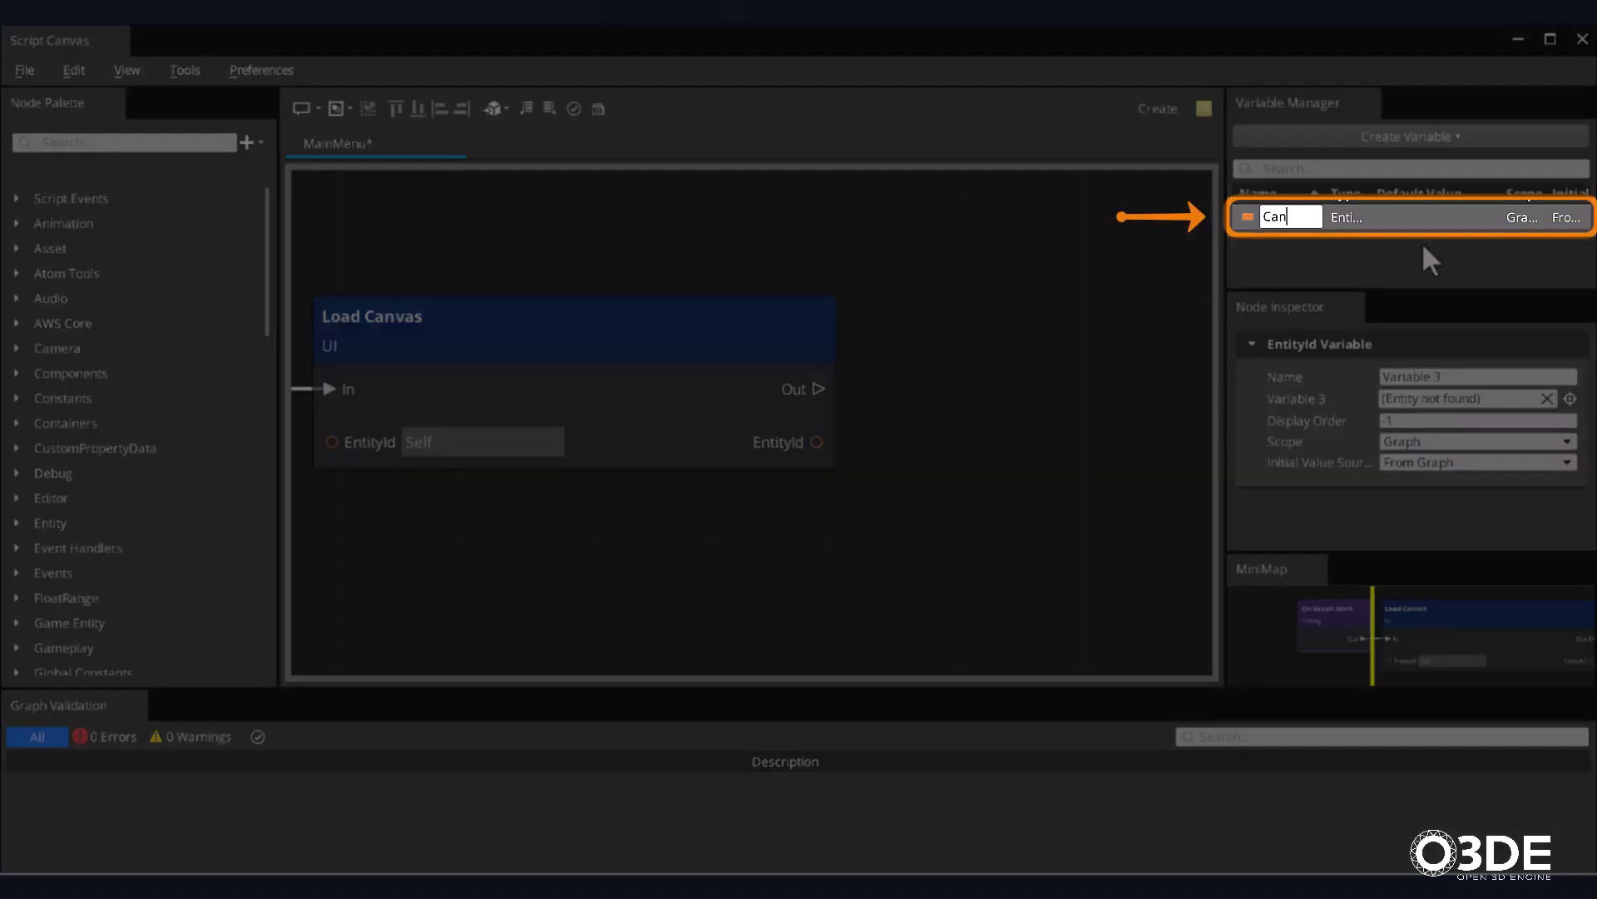
{"action": "type", "text": "vas"}
{"action": "key", "text": "Return"}
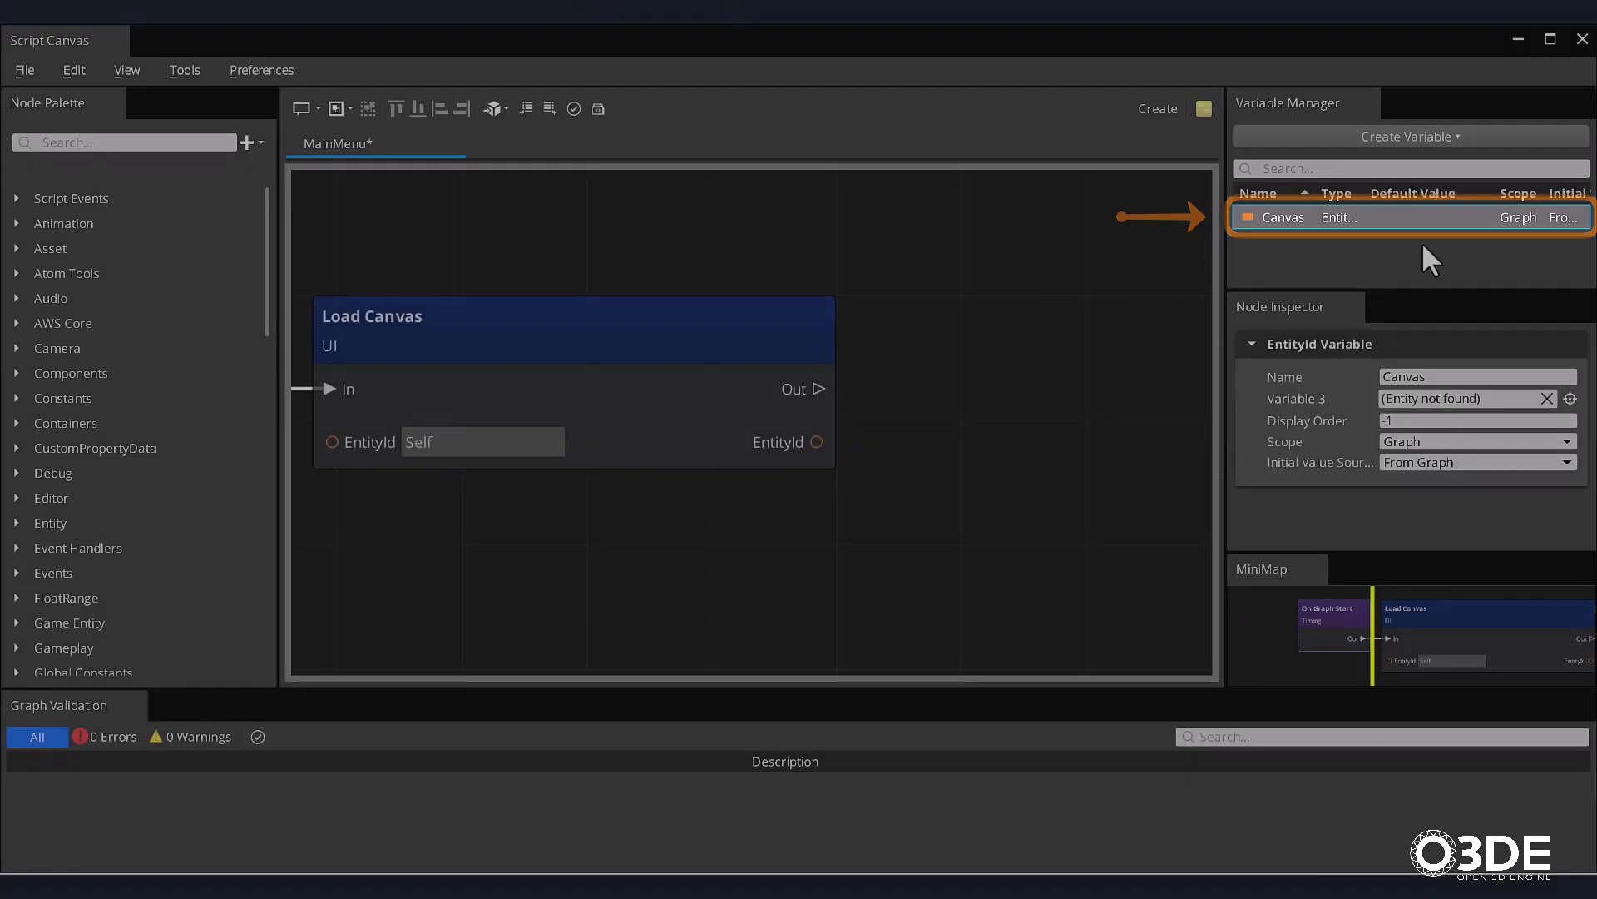
{"action": "left_click_drag", "start_coordinate": [1314, 218], "coordinate": [1051, 433]}
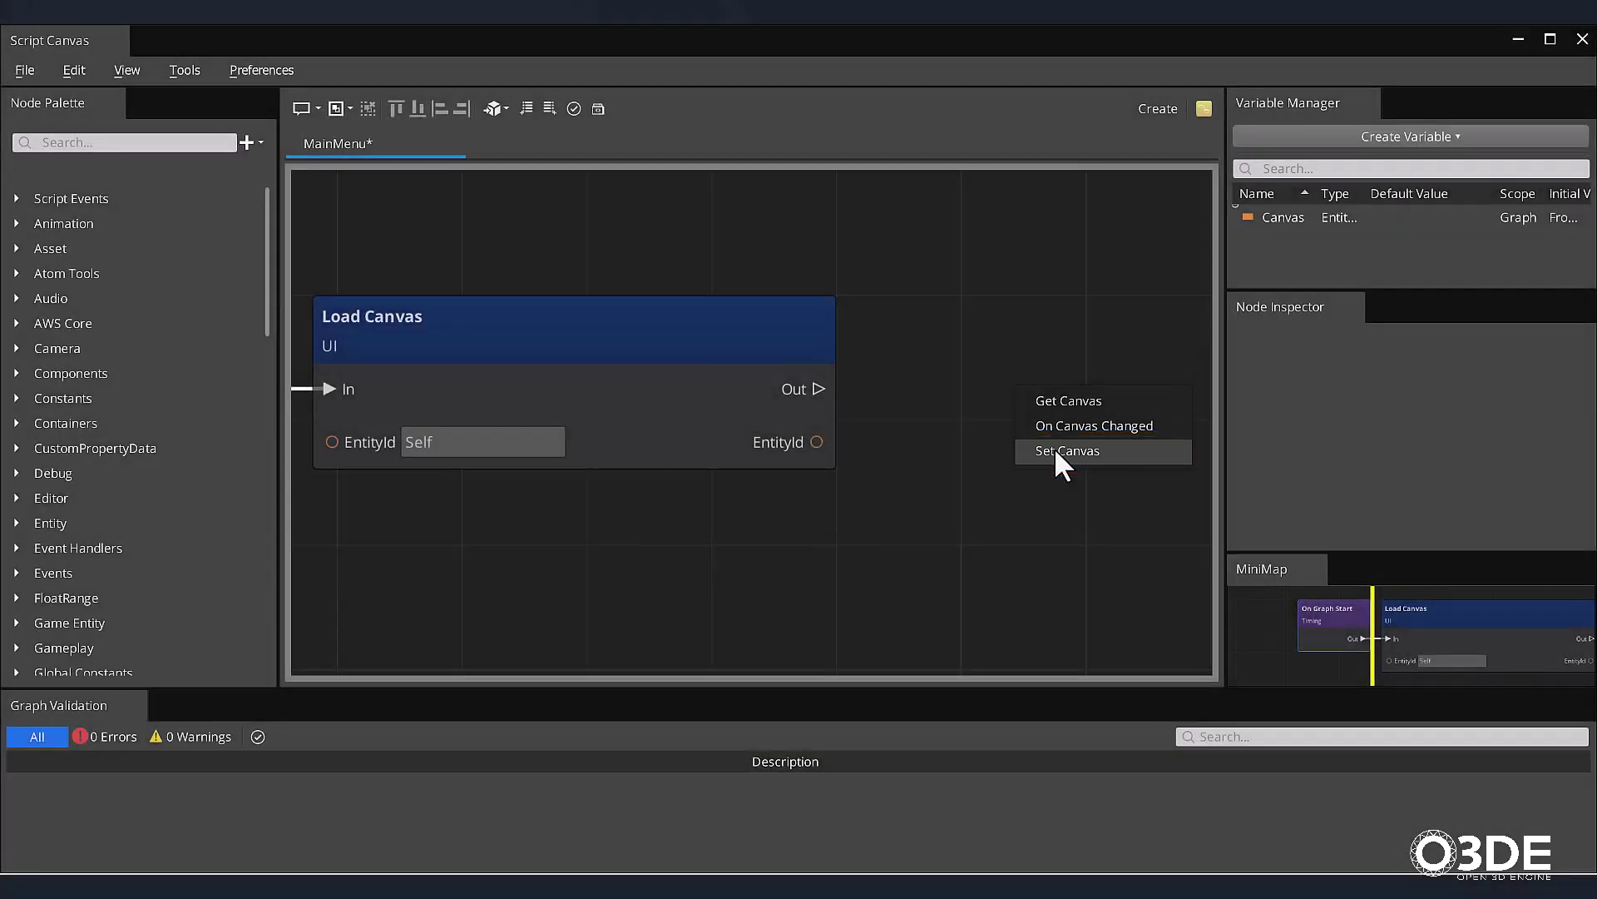
{"action": "left_click", "coordinate": [1055, 447]}
Wire Load Canvas's Out and EntityId output into the Set Canvas node
{"action": "right_click_drag", "start_coordinate": [876, 488], "coordinate": [729, 514]}
{"action": "left_click_drag", "start_coordinate": [1020, 467], "coordinate": [916, 355]}
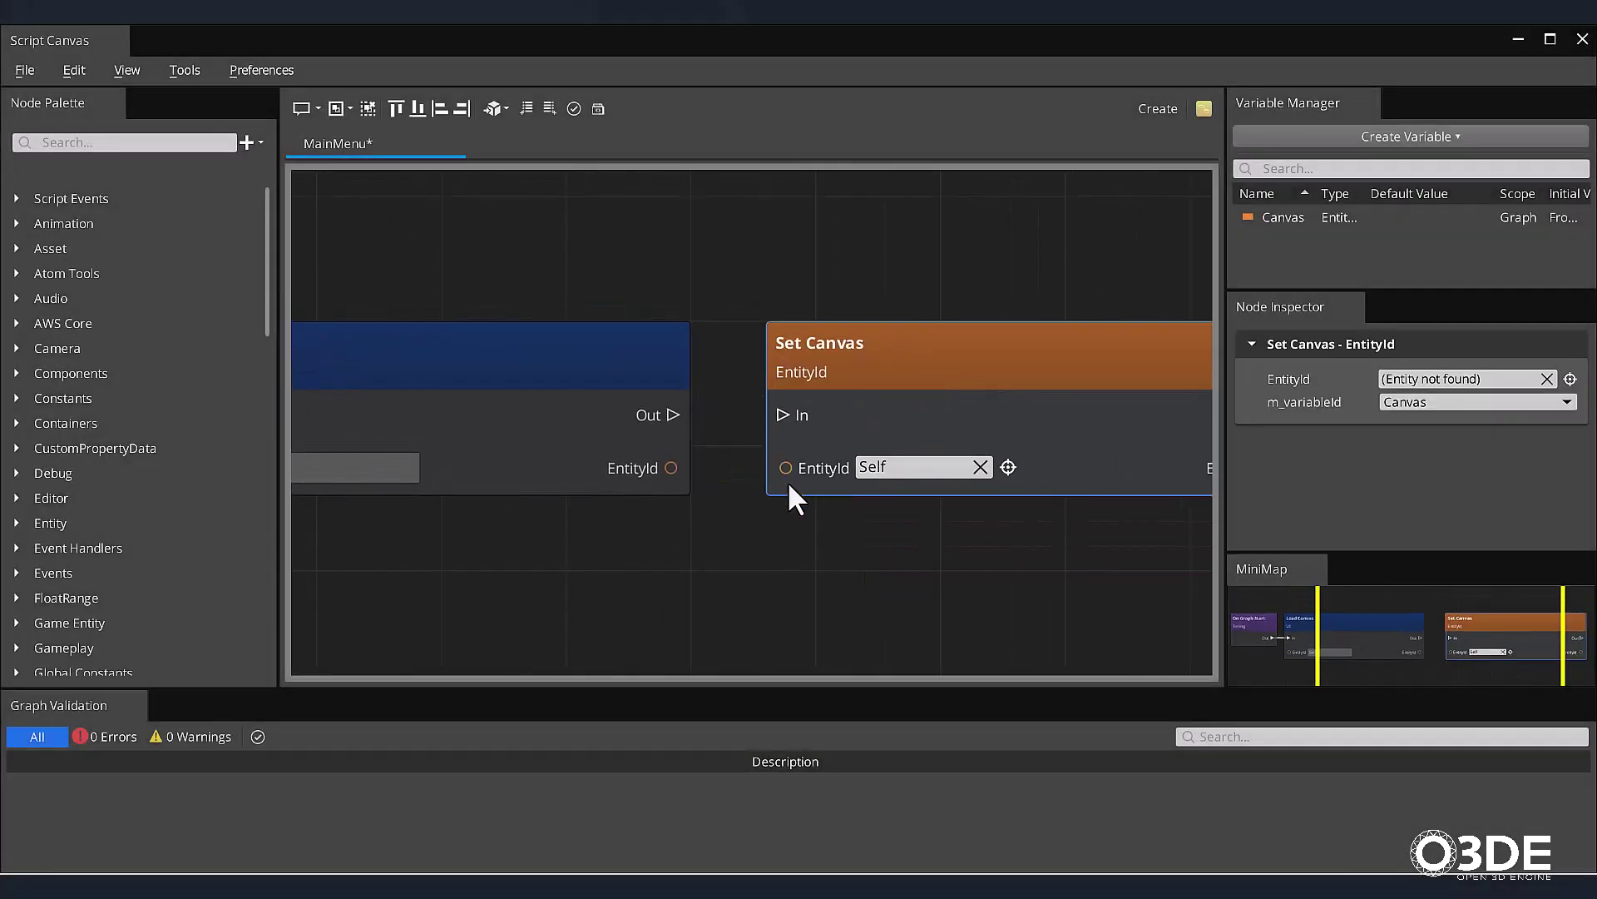
{"action": "scroll", "coordinate": [787, 481], "scroll_direction": "down", "scroll_amount": 2}
{"action": "right_click_drag", "start_coordinate": [838, 535], "coordinate": [801, 504]}
{"action": "left_click_drag", "start_coordinate": [683, 427], "coordinate": [764, 426]}
{"action": "left_click_drag", "start_coordinate": [689, 467], "coordinate": [763, 465]}
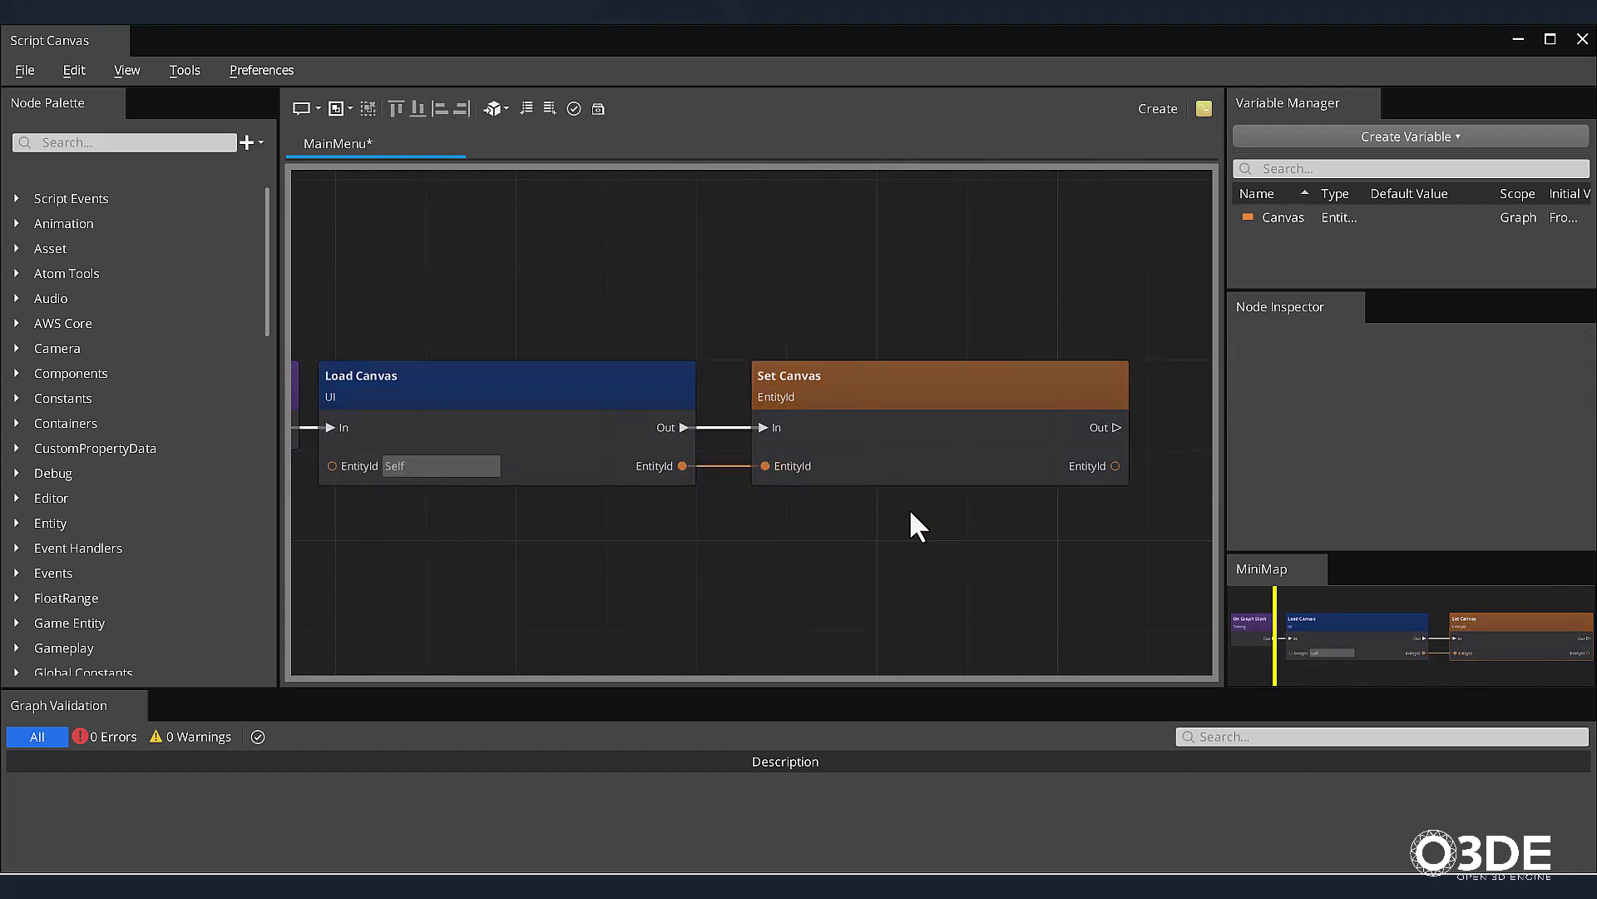
{"action": "right_click_drag", "start_coordinate": [1114, 527], "coordinate": [569, 529]}
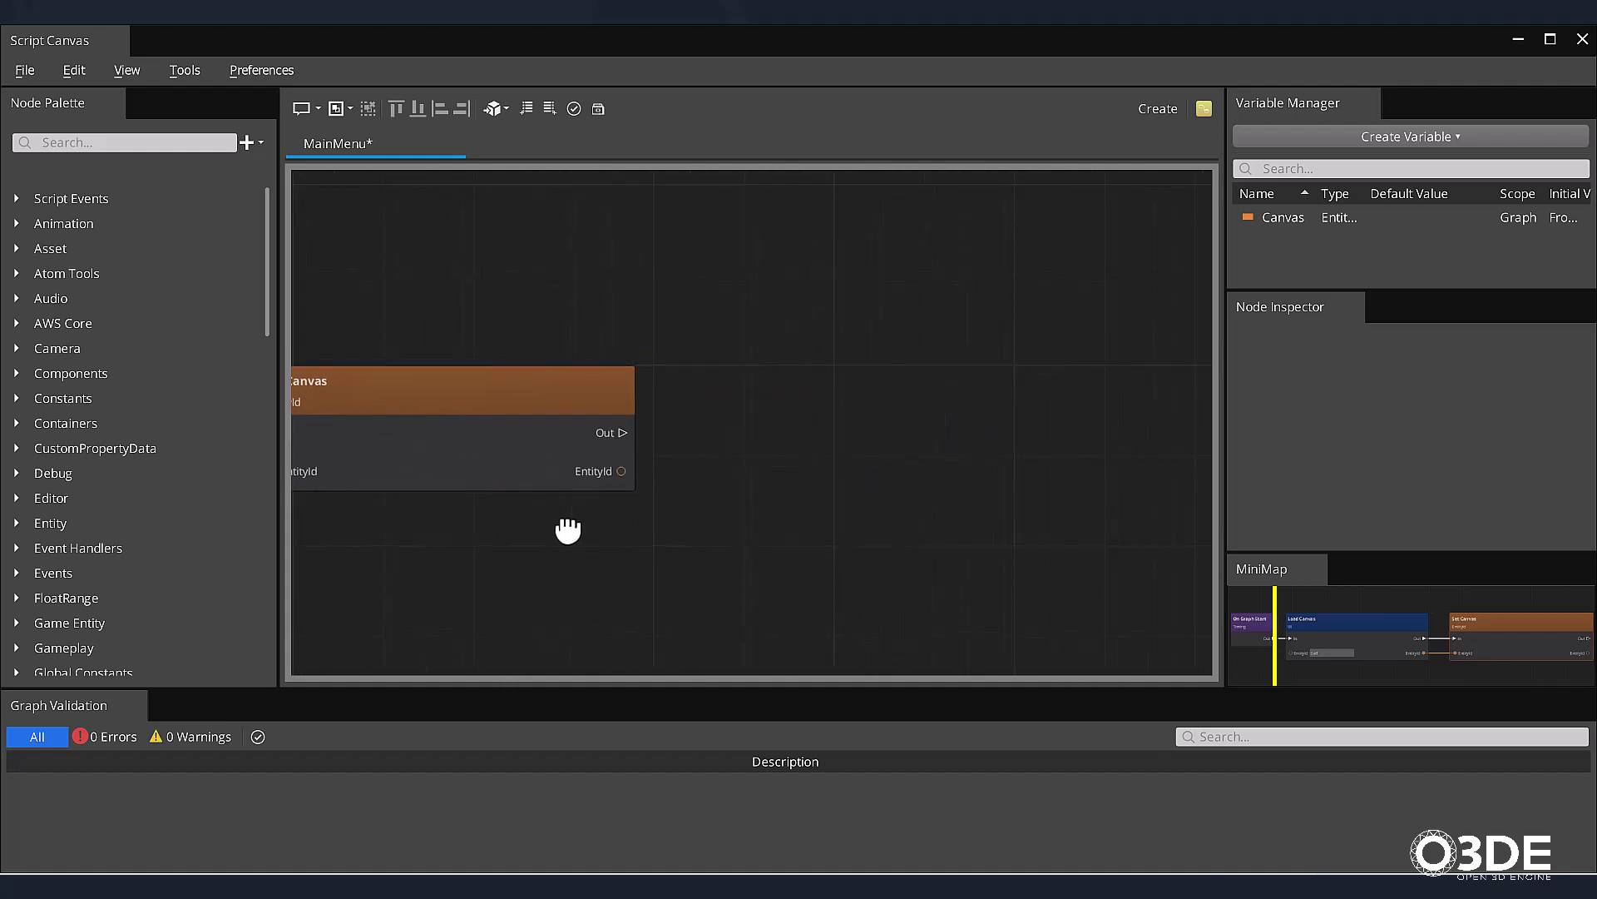
Add a Find Element By Name node after Set Canvas, using Canvas as Source
{"action": "right_click", "coordinate": [717, 449]}
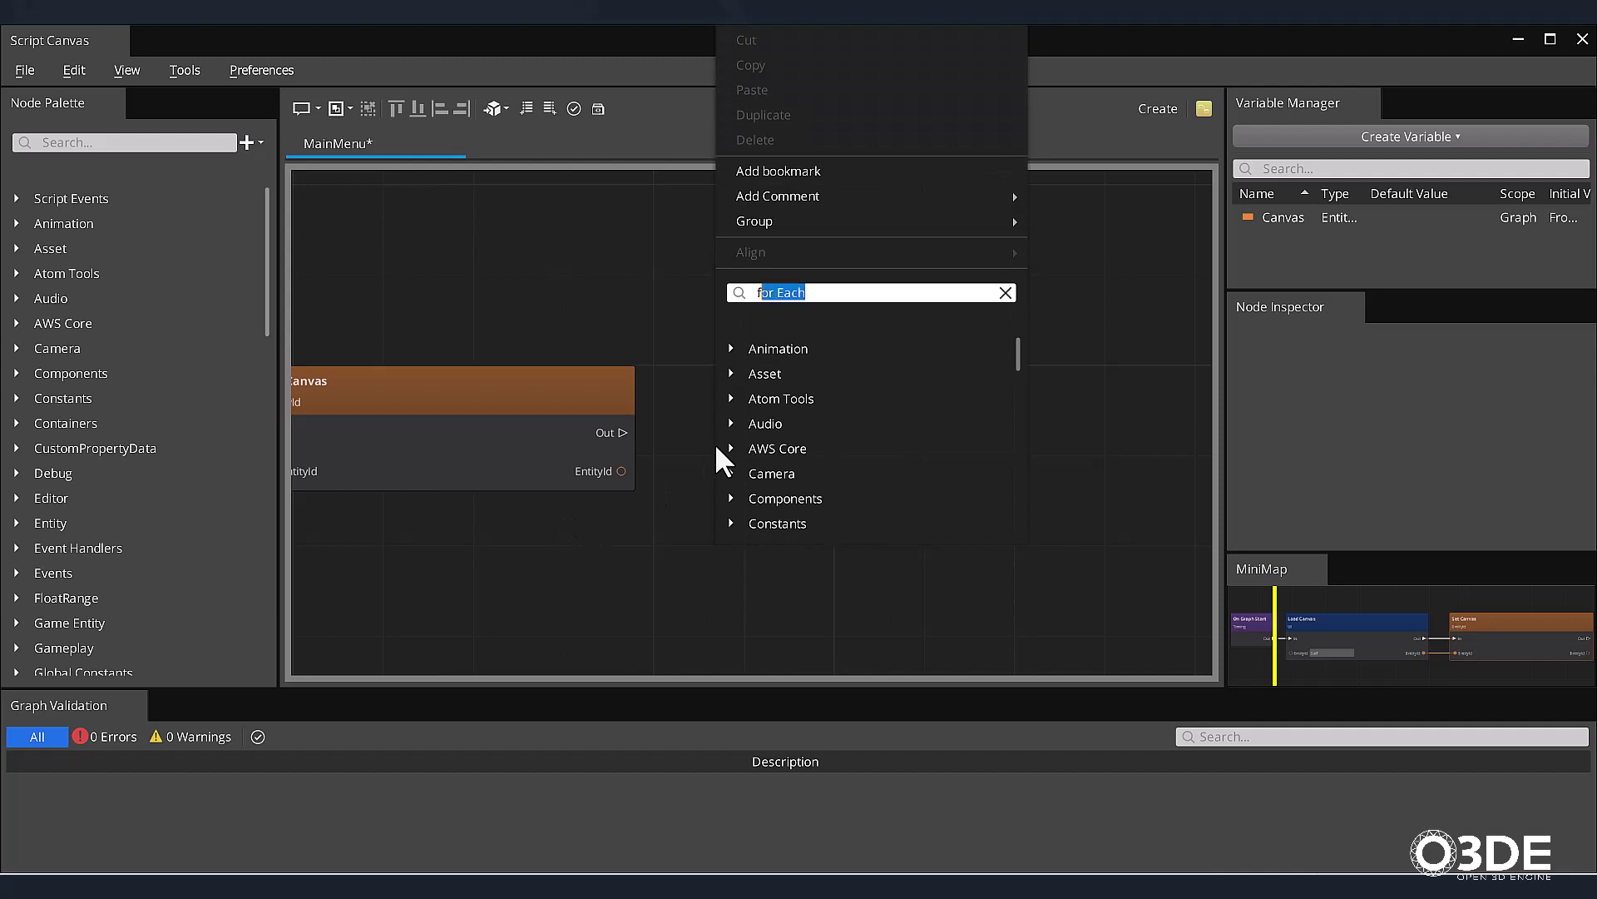
{"action": "type", "text": "find element By Name"}
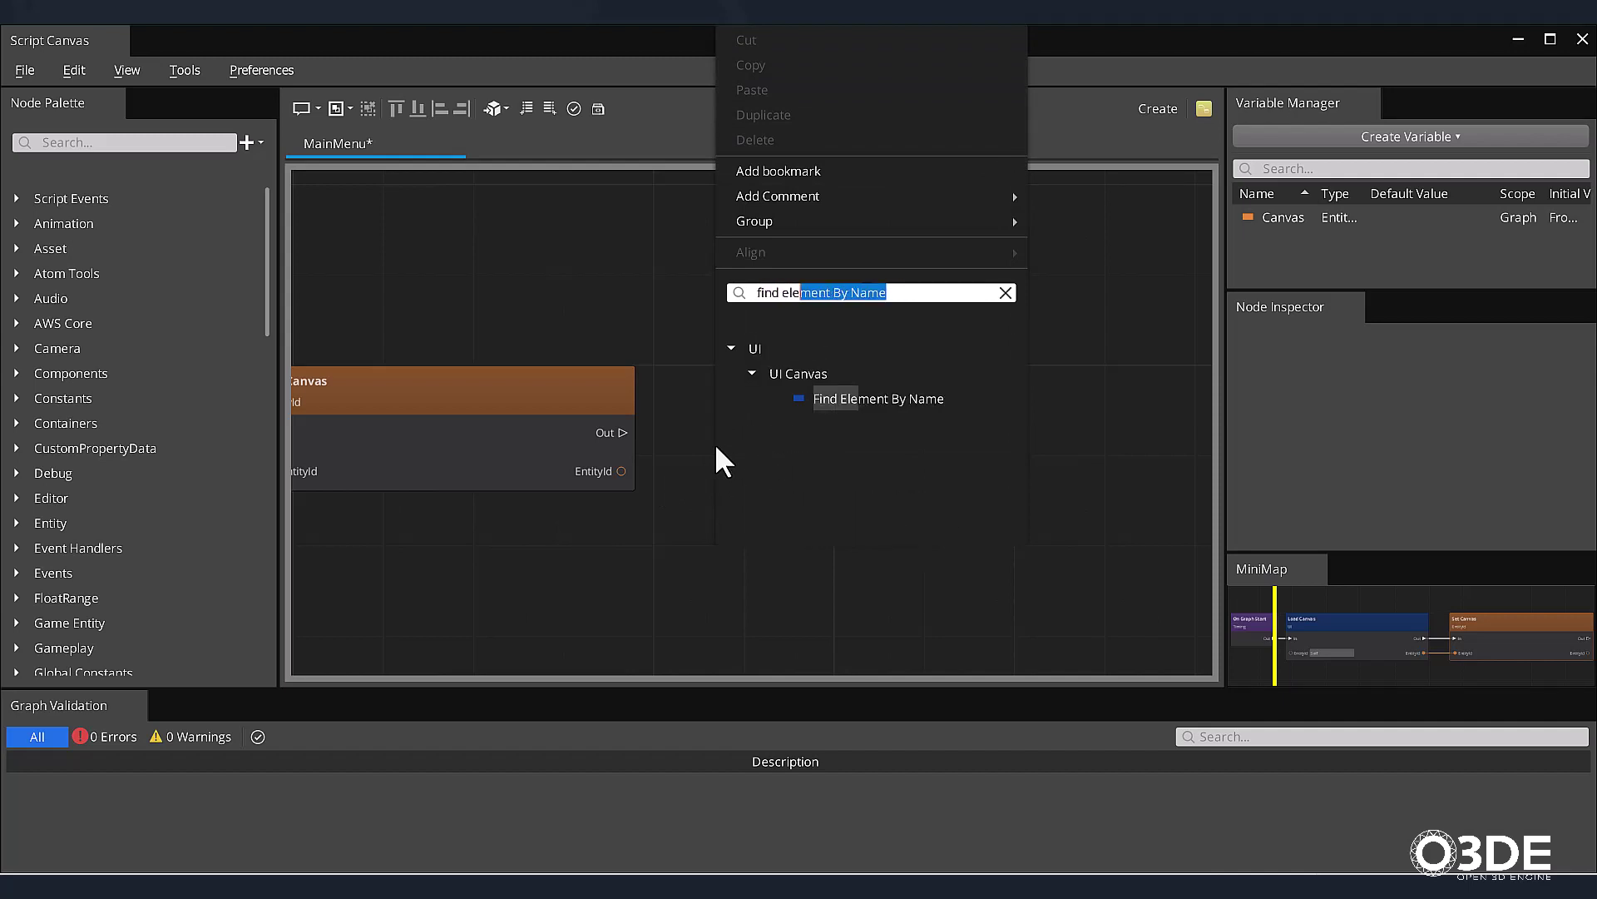
{"action": "left_click", "coordinate": [875, 402]}
{"action": "left_click_drag", "start_coordinate": [875, 457], "coordinate": [879, 373]}
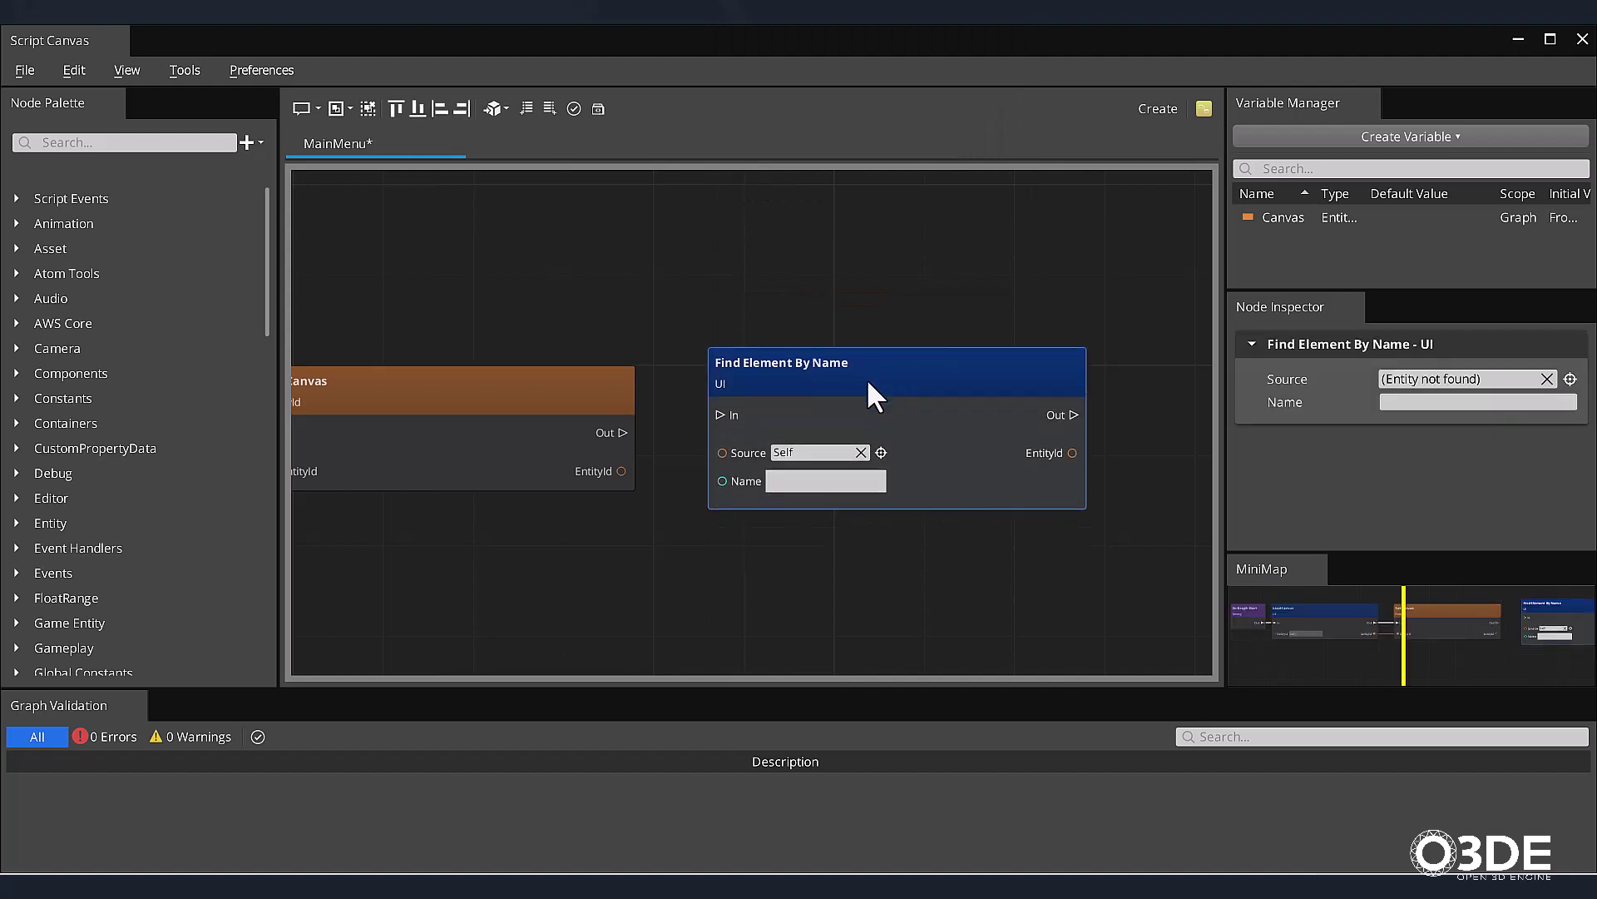
{"action": "left_click_drag", "start_coordinate": [624, 433], "coordinate": [721, 414]}
{"action": "left_click_drag", "start_coordinate": [621, 471], "coordinate": [720, 454]}
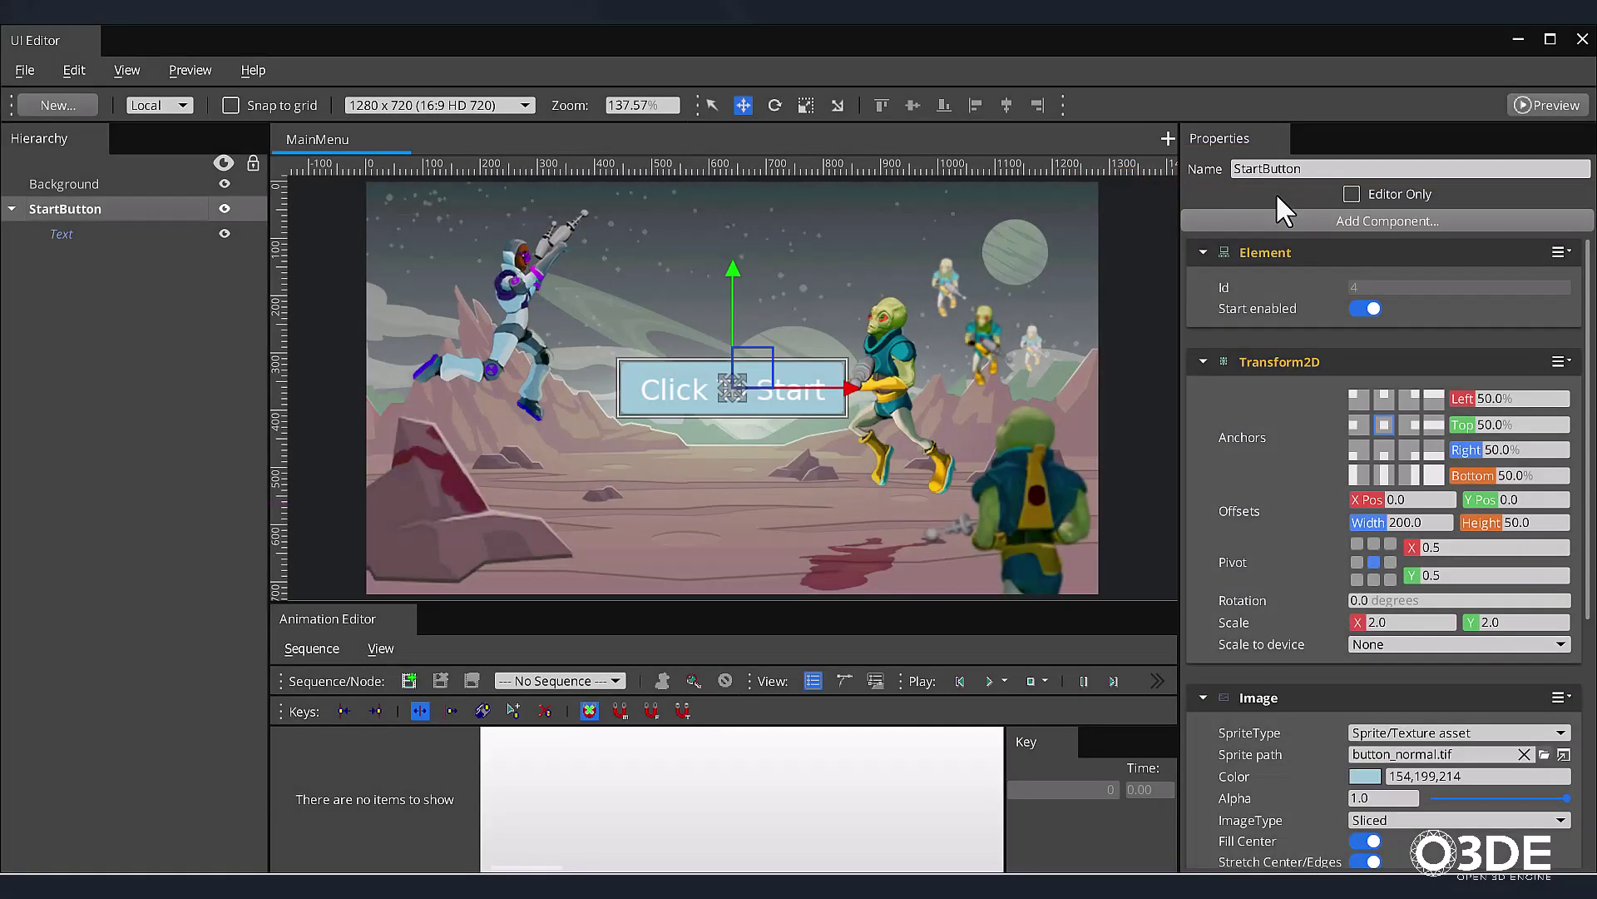
Enter StartButton as the element name to find
{"action": "left_click", "coordinate": [824, 499]}
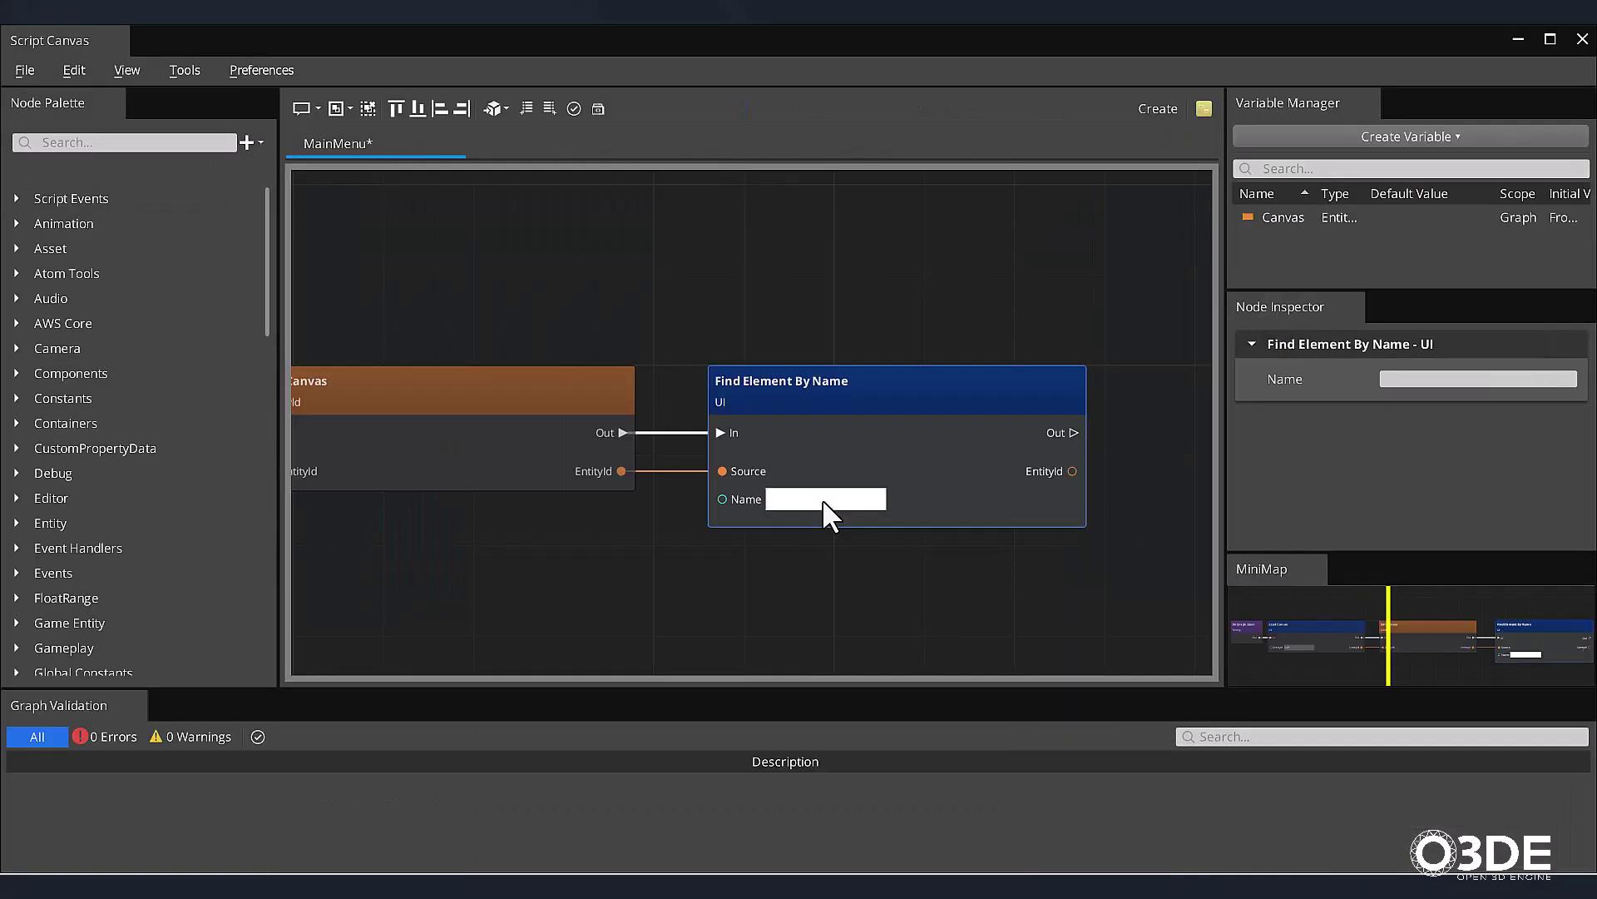
{"action": "type", "text": "StartButton"}
{"action": "left_click", "coordinate": [874, 548]}
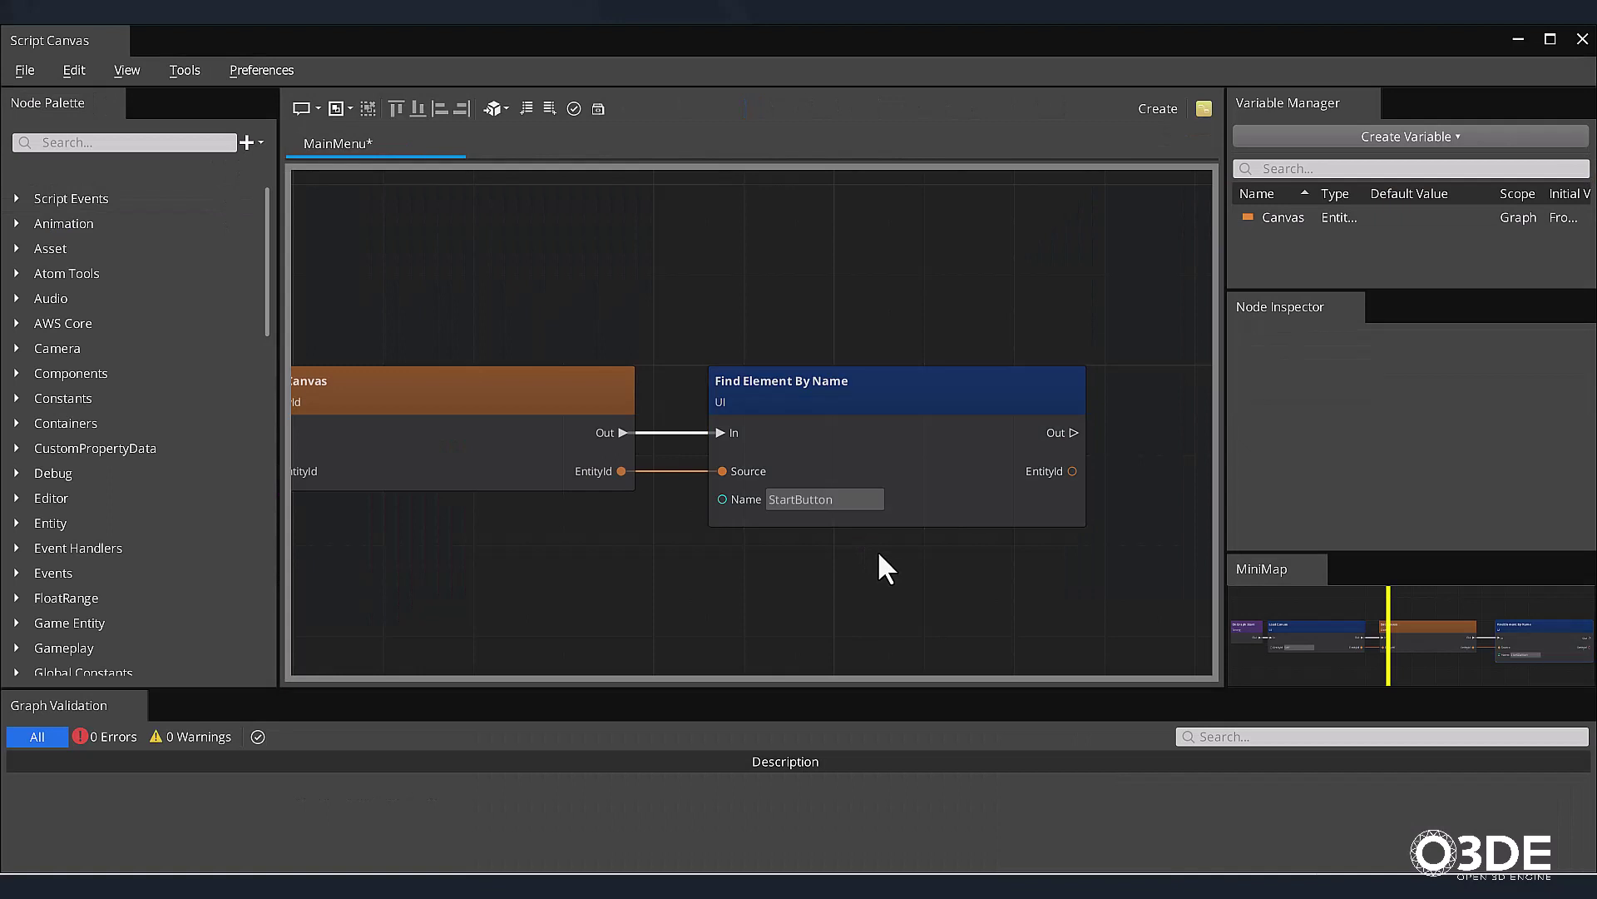
{"action": "right_click_drag", "start_coordinate": [909, 545], "coordinate": [649, 550]}
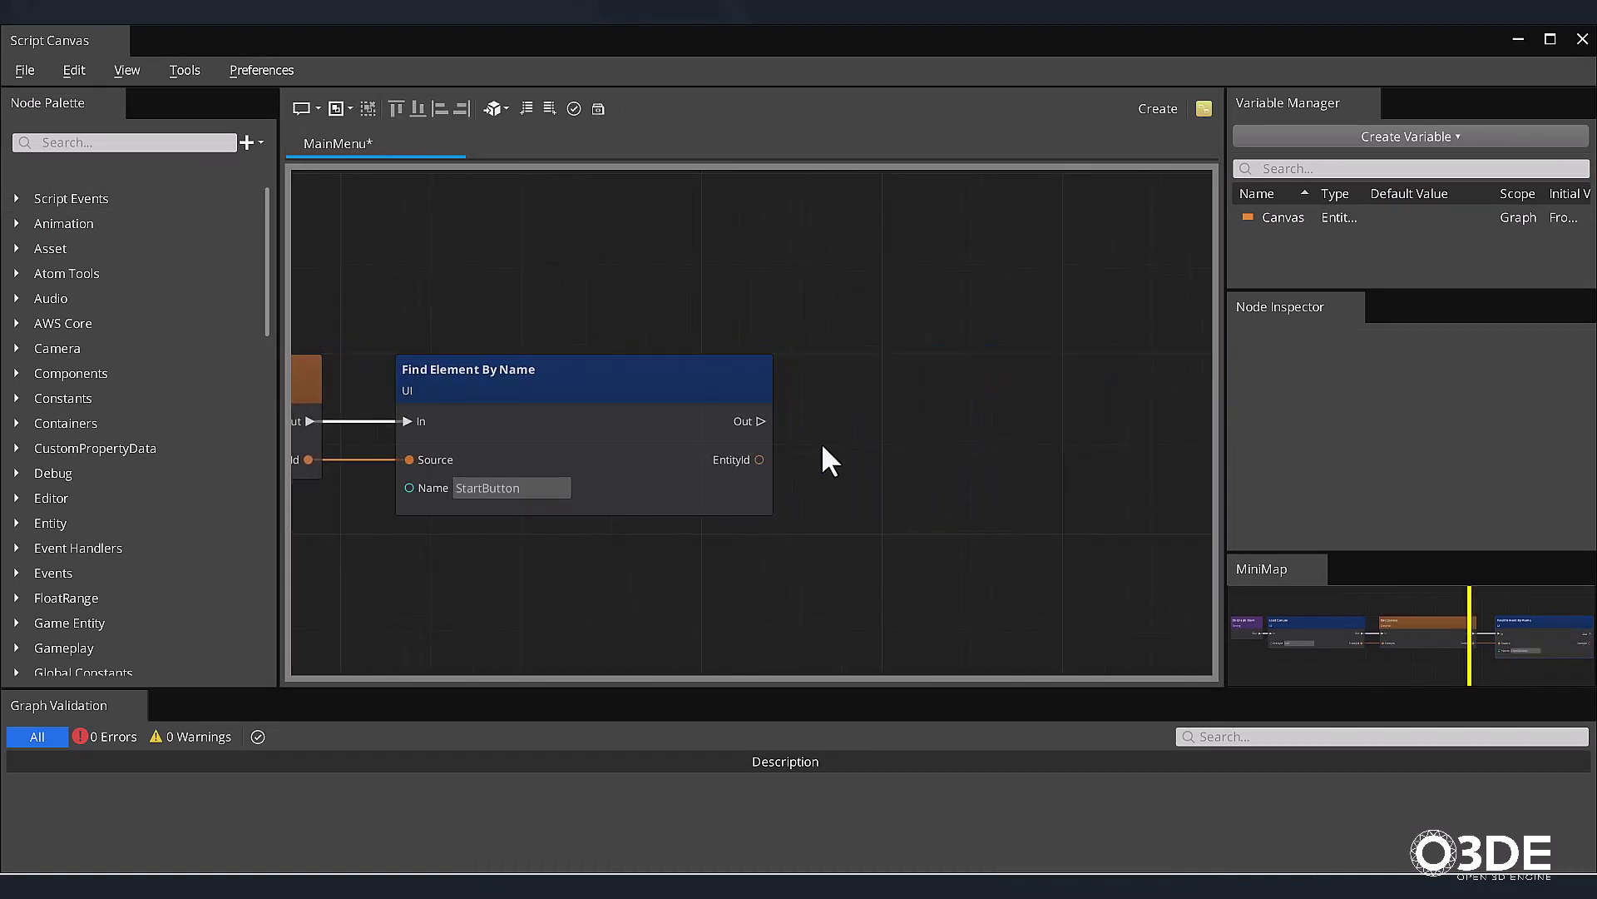
Add a UI Button node fed by Find Element By Name's Out and found EntityId
{"action": "right_click", "coordinate": [822, 442]}
{"action": "type", "text": "onbutton"}
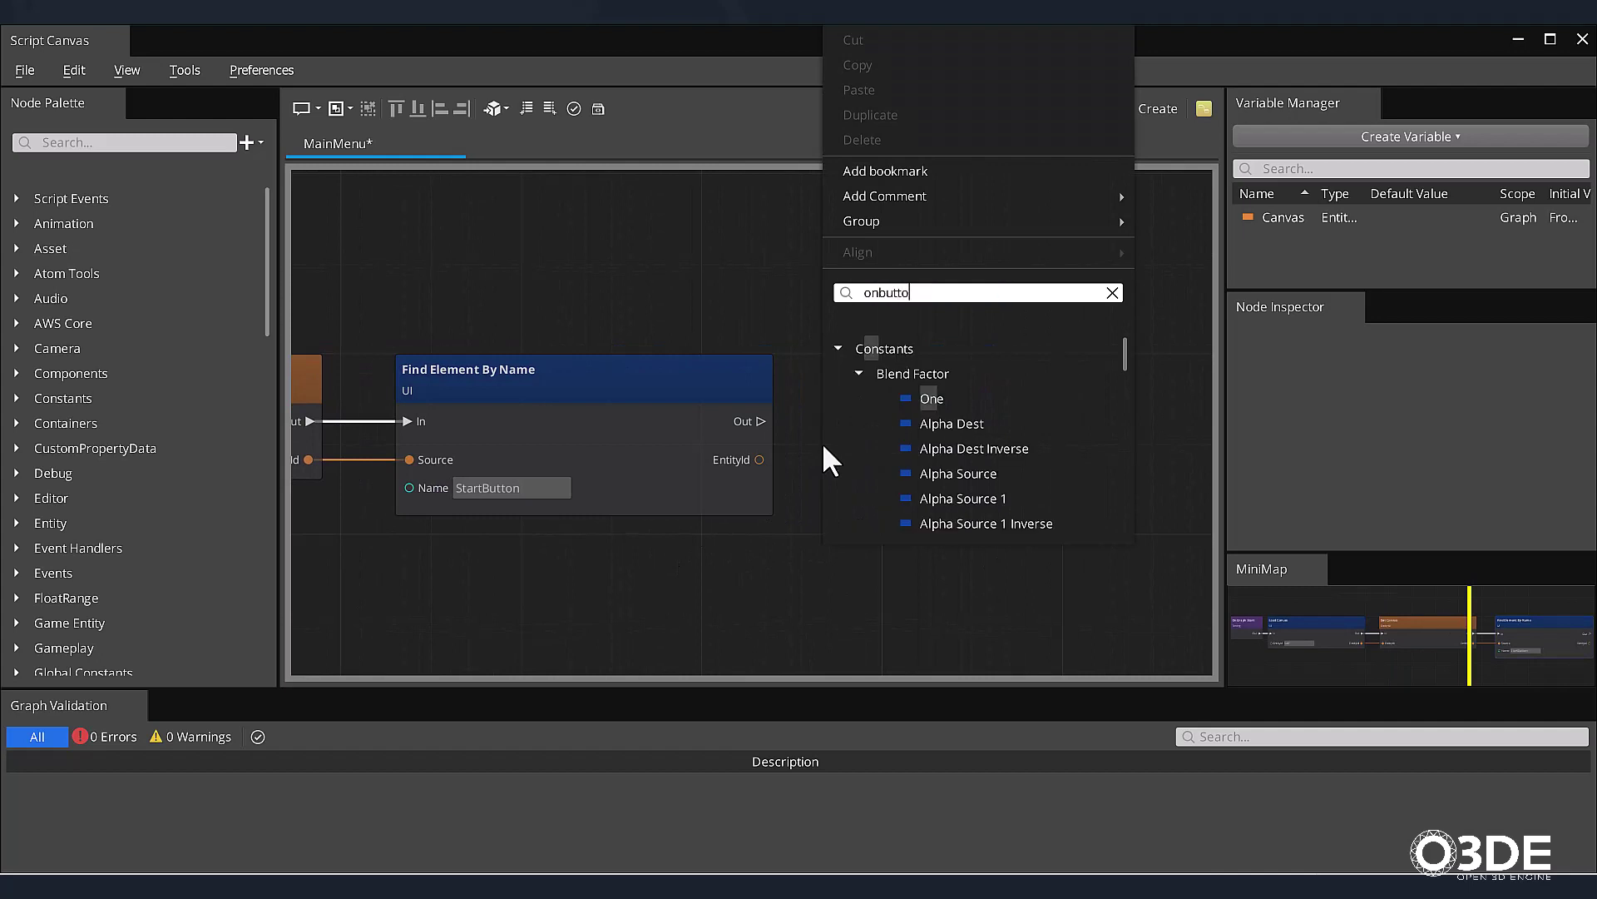
{"action": "left_click", "coordinate": [948, 398]}
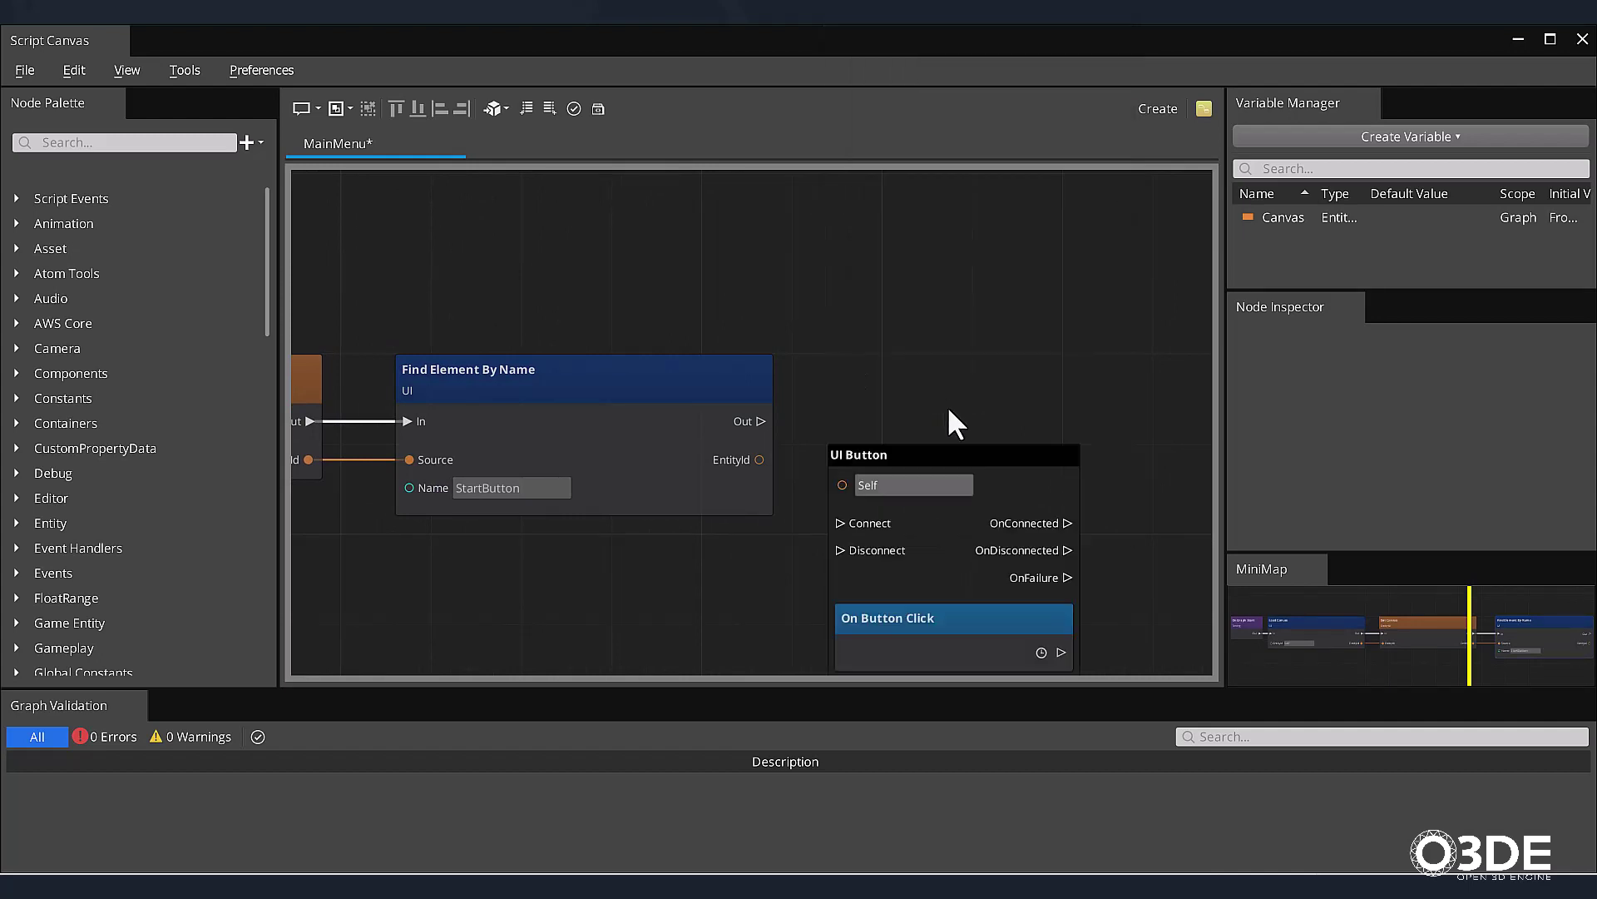
{"action": "left_click_drag", "start_coordinate": [762, 422], "coordinate": [857, 433]}
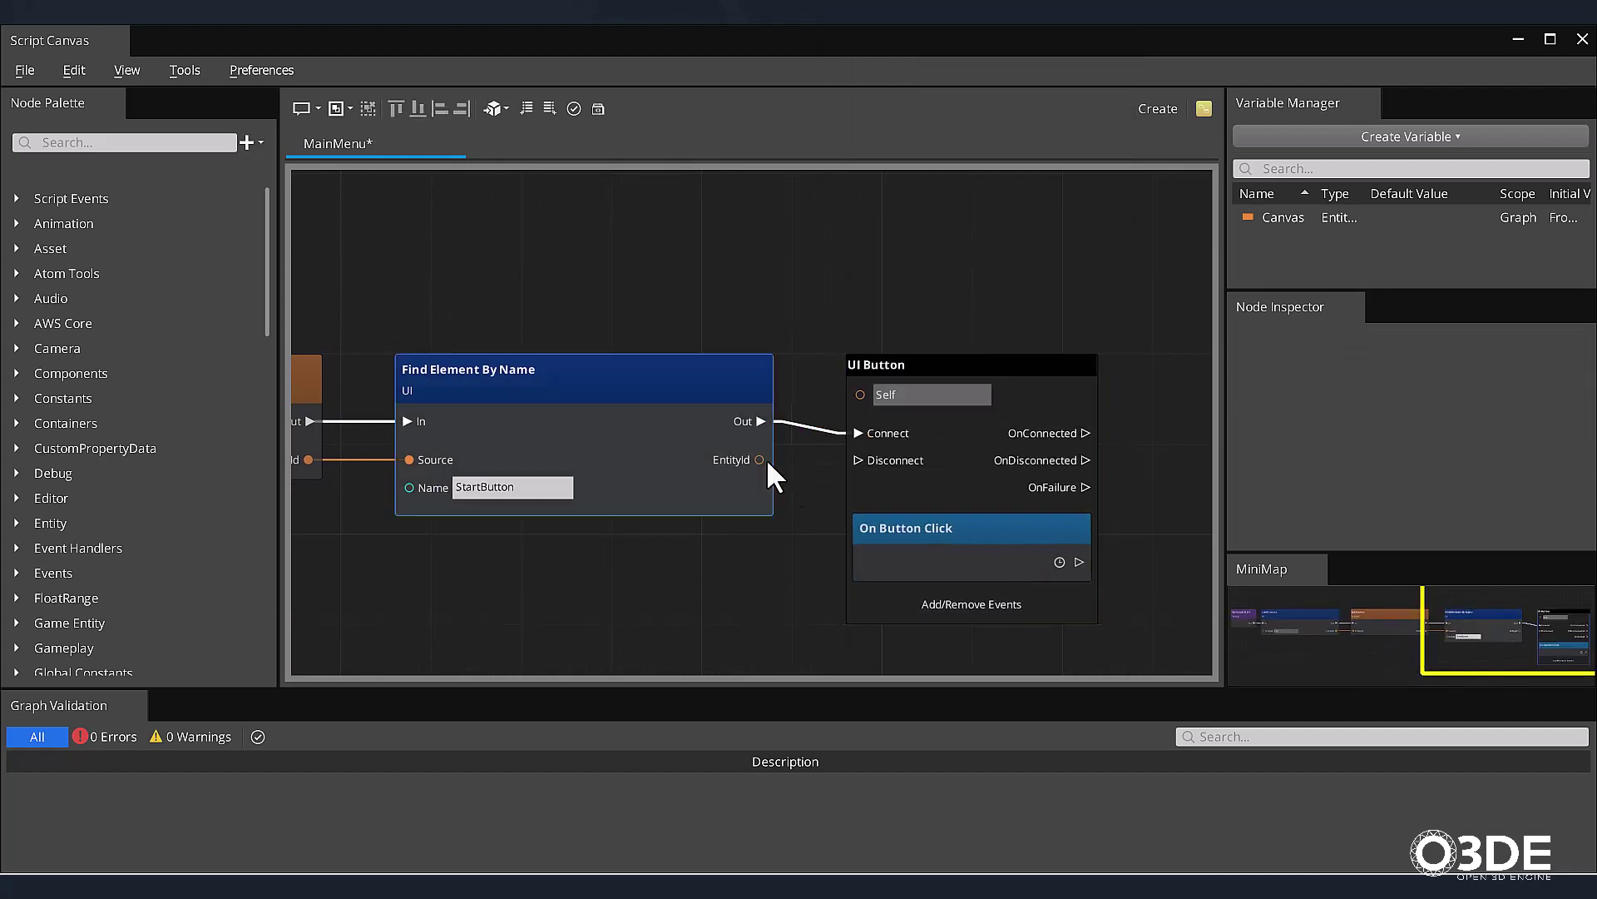
{"action": "left_click_drag", "start_coordinate": [760, 459], "coordinate": [859, 394]}
{"action": "right_click_drag", "start_coordinate": [1158, 306], "coordinate": [867, 276]}
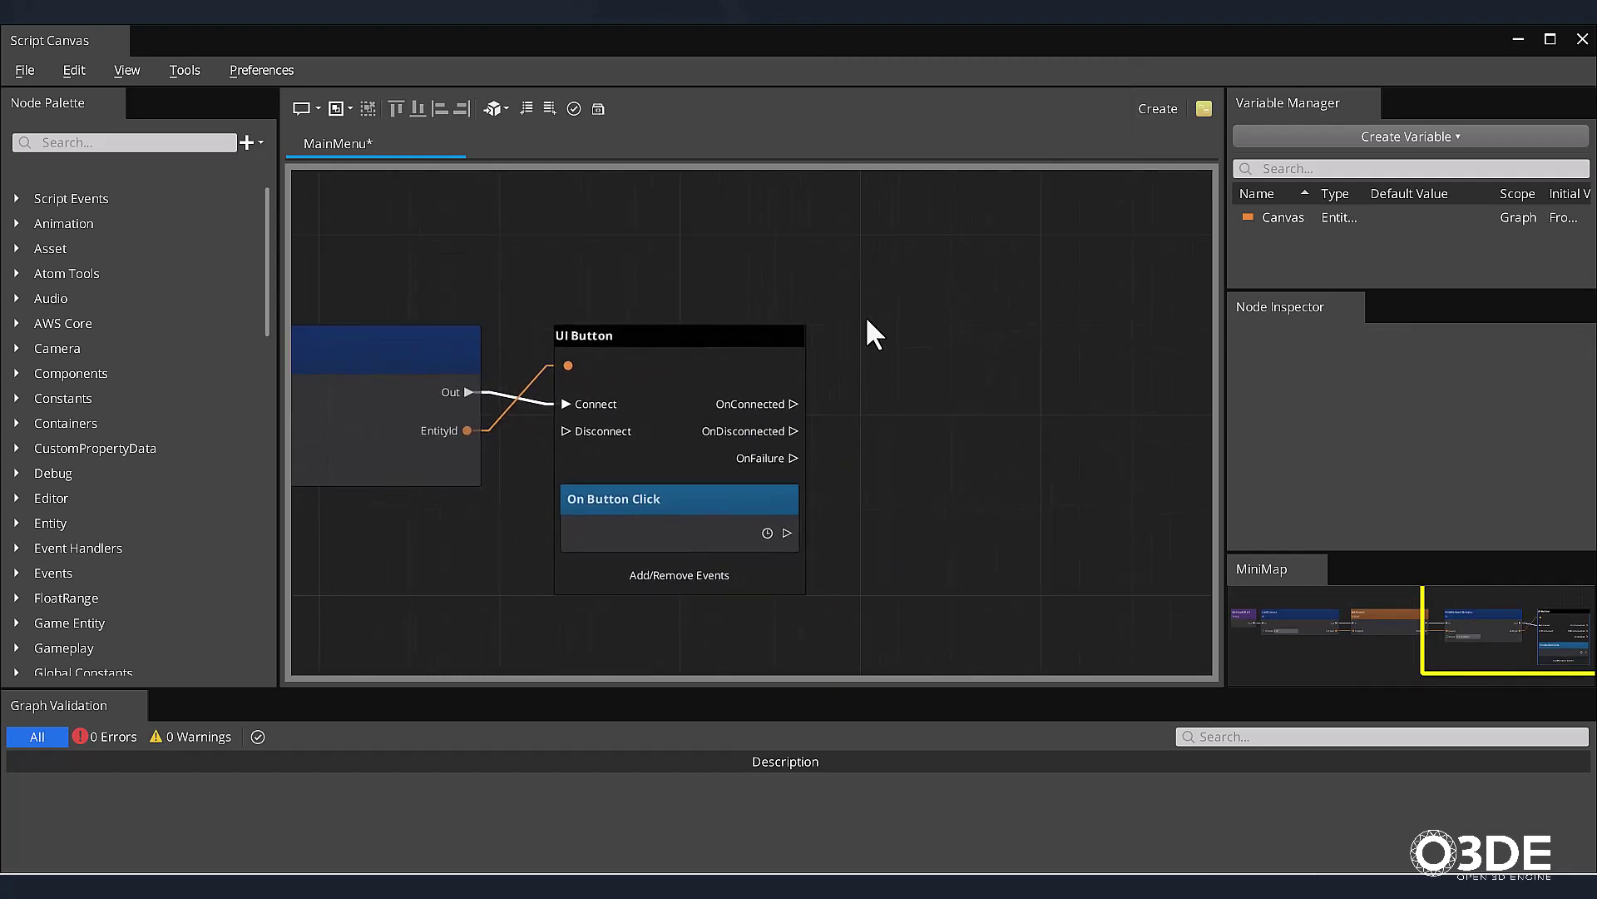
{"action": "scroll", "coordinate": [882, 375], "scroll_direction": "down", "scroll_amount": 1}
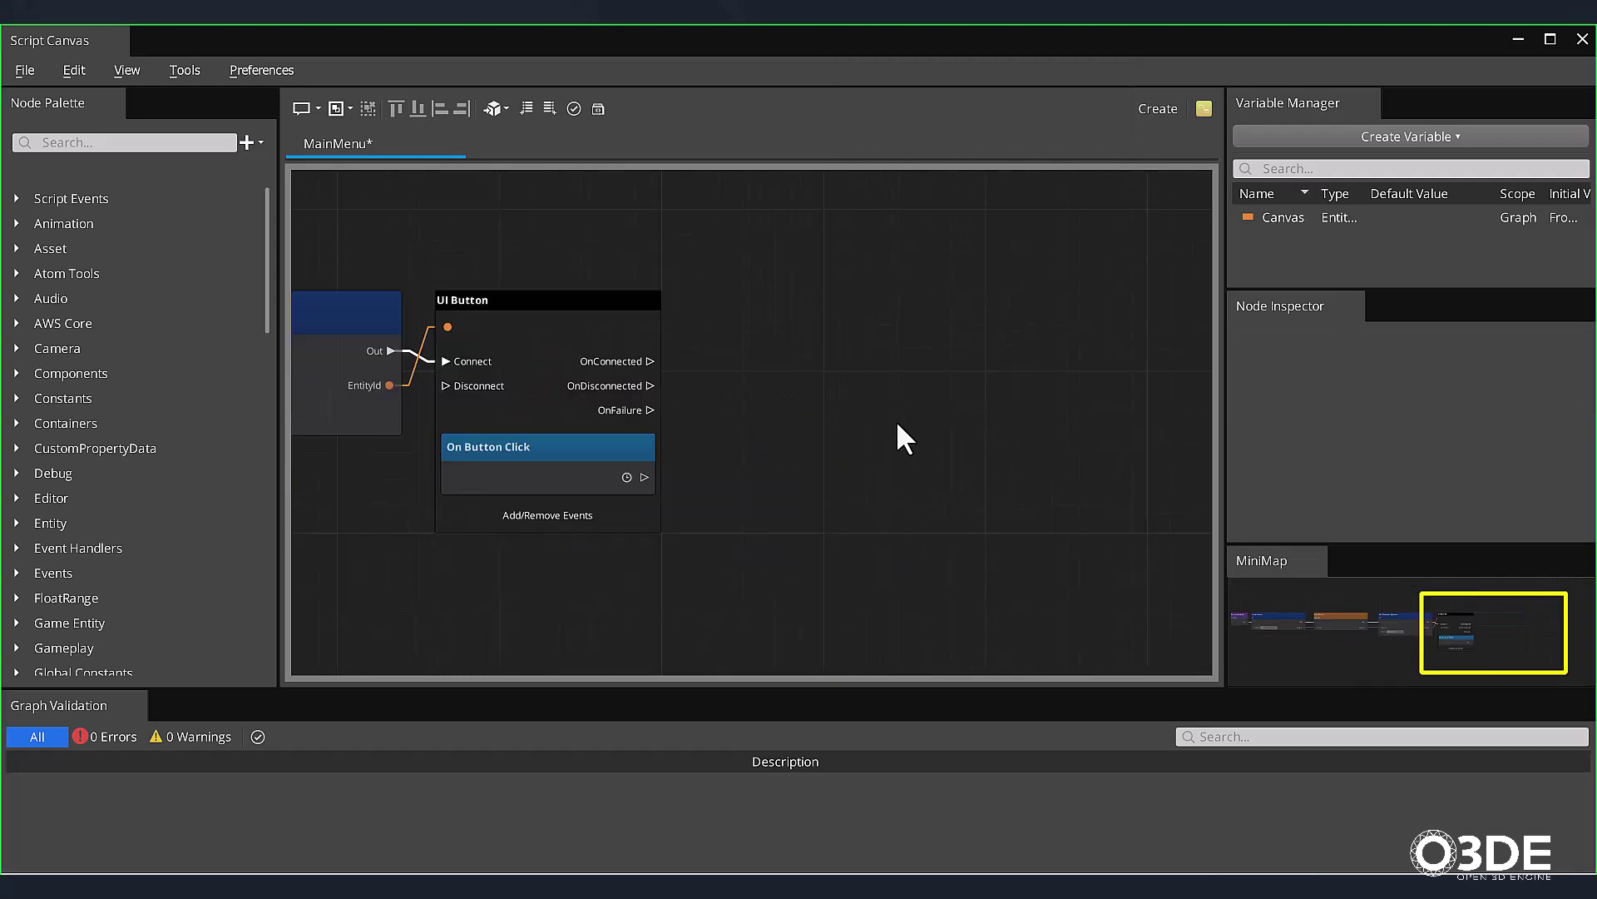
Add an Unload Canvas node triggered by On Button Click, targeting the Canvas variable
{"action": "right_click", "coordinate": [745, 396]}
{"action": "type", "text": "unload"}
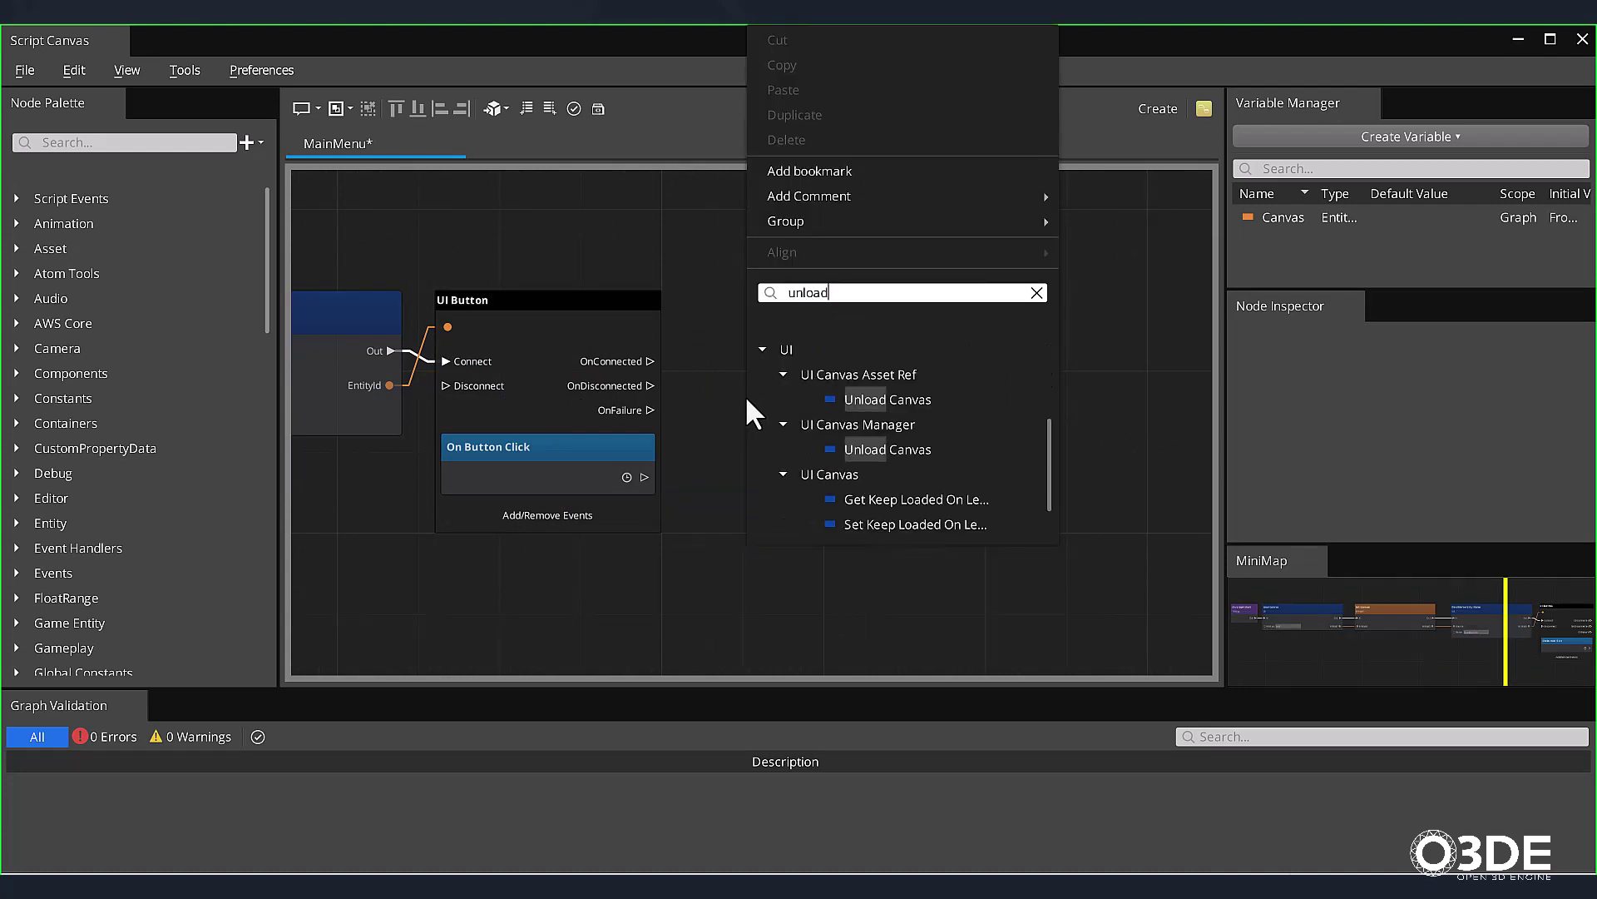
{"action": "left_click", "coordinate": [1008, 447]}
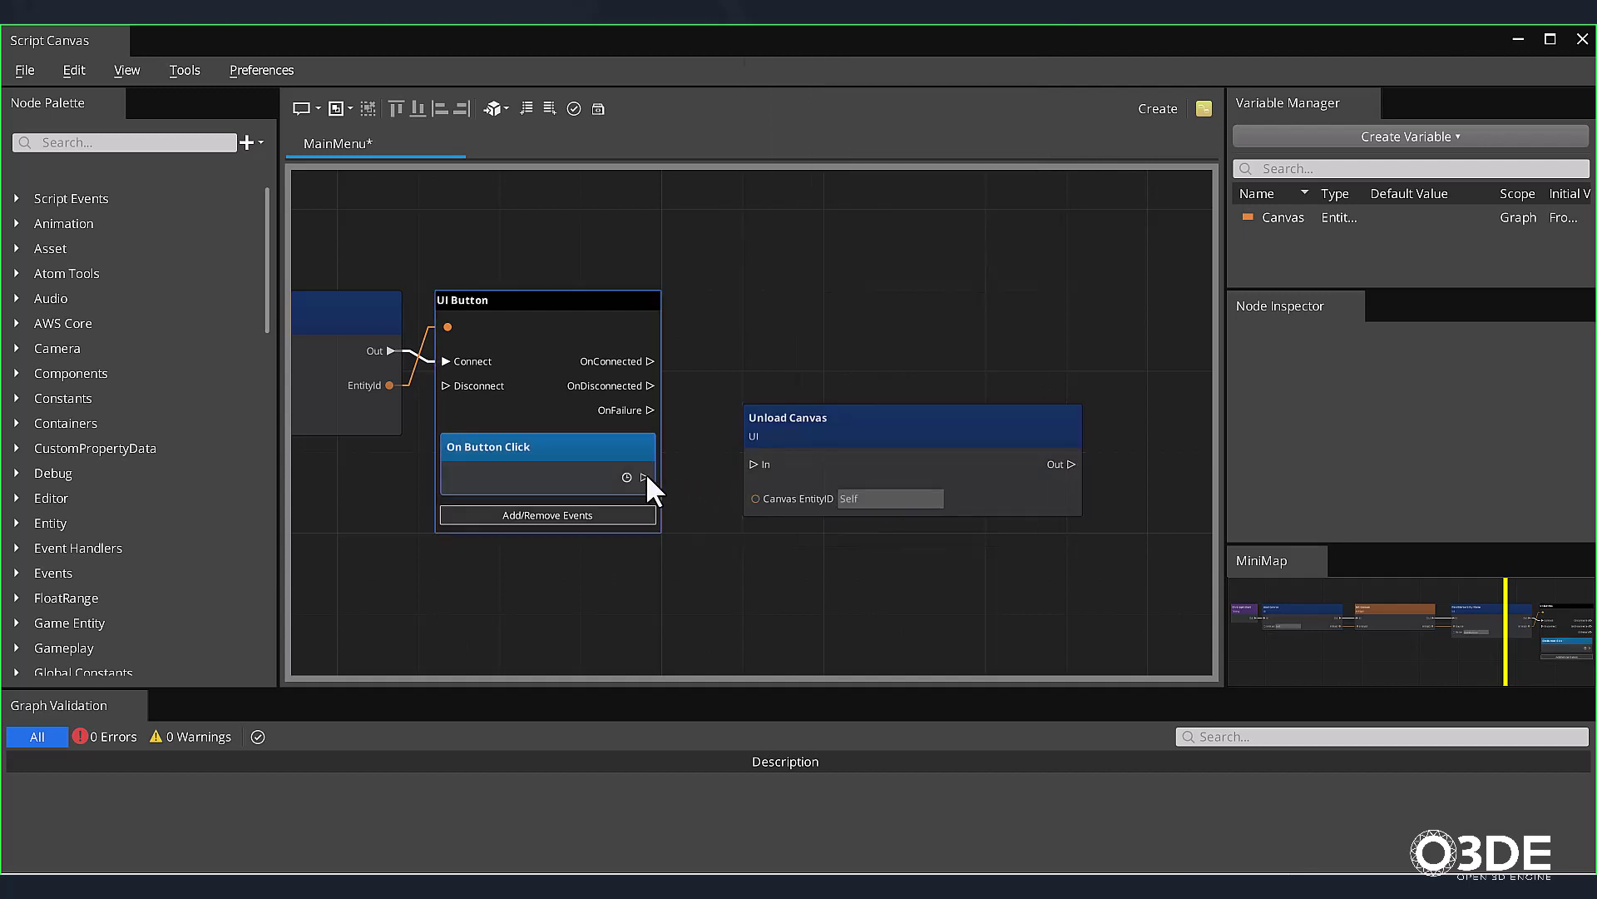
{"action": "left_click_drag", "start_coordinate": [736, 470], "coordinate": [751, 465]}
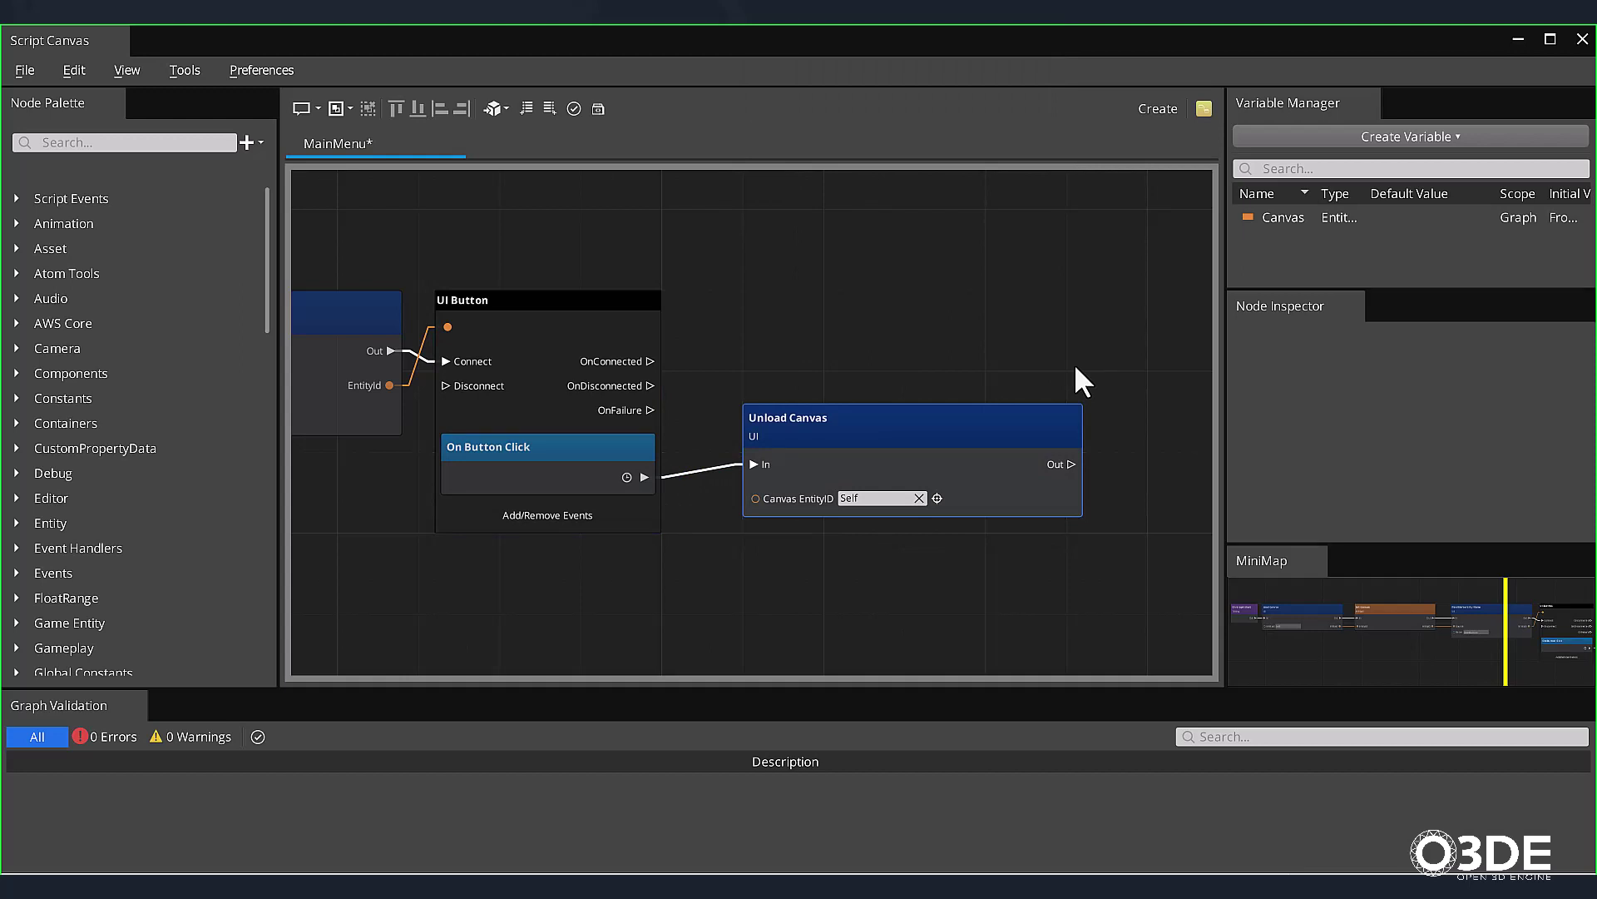
{"action": "left_click_drag", "start_coordinate": [1288, 223], "coordinate": [895, 495]}
{"action": "left_click_drag", "start_coordinate": [928, 435], "coordinate": [906, 369]}
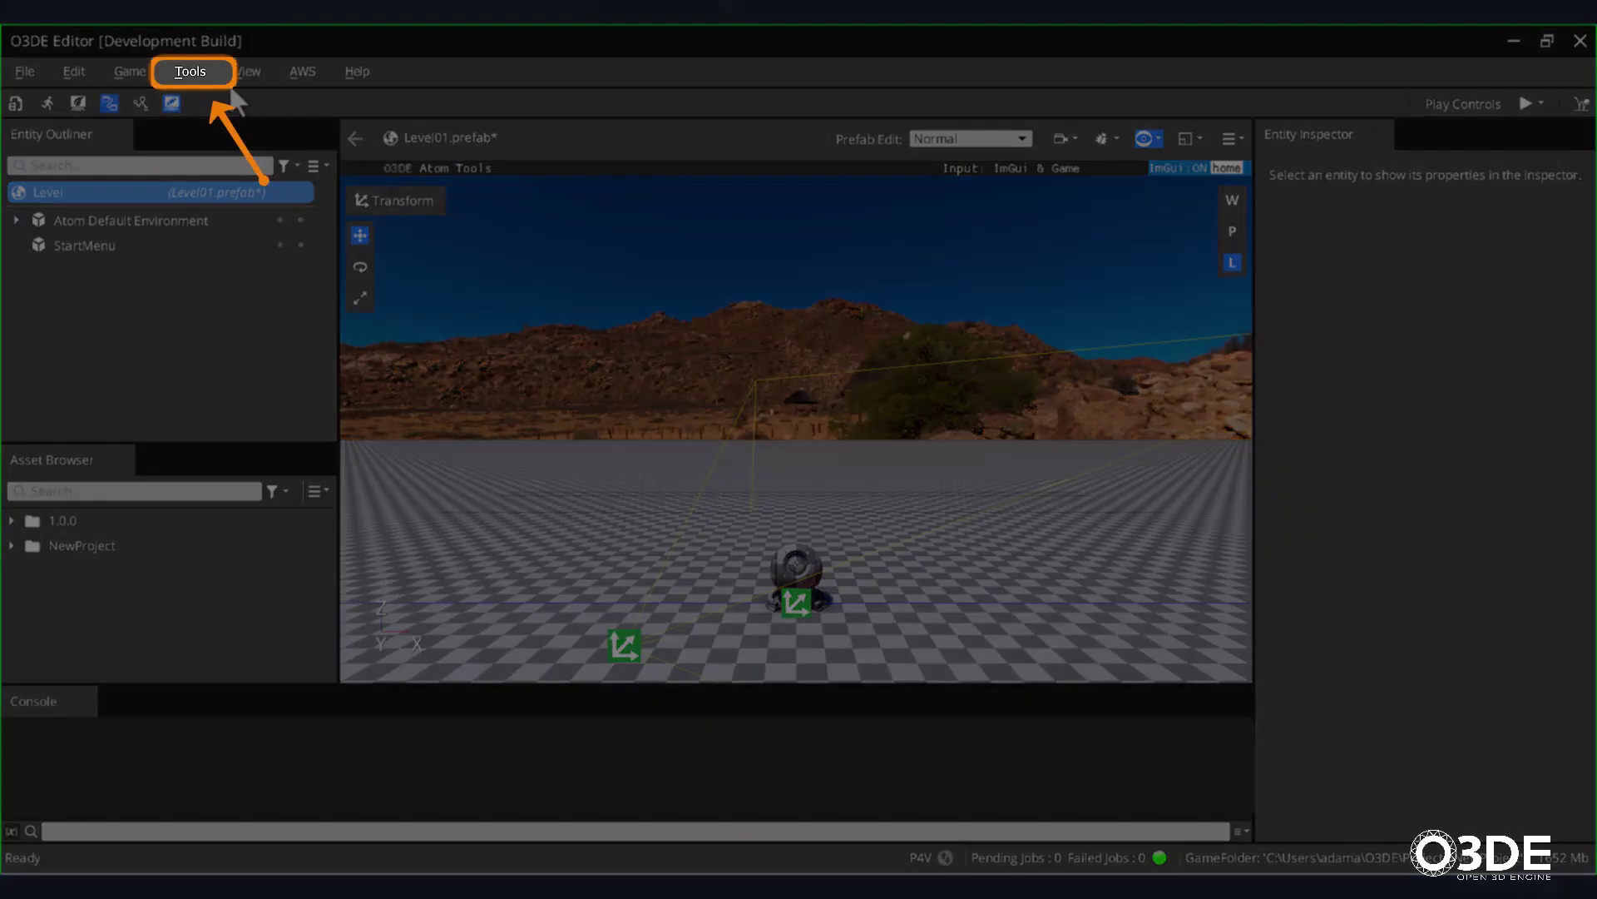
In the Asset Editor, create a new Script Events asset named StartGame
{"action": "left_click", "coordinate": [192, 70]}
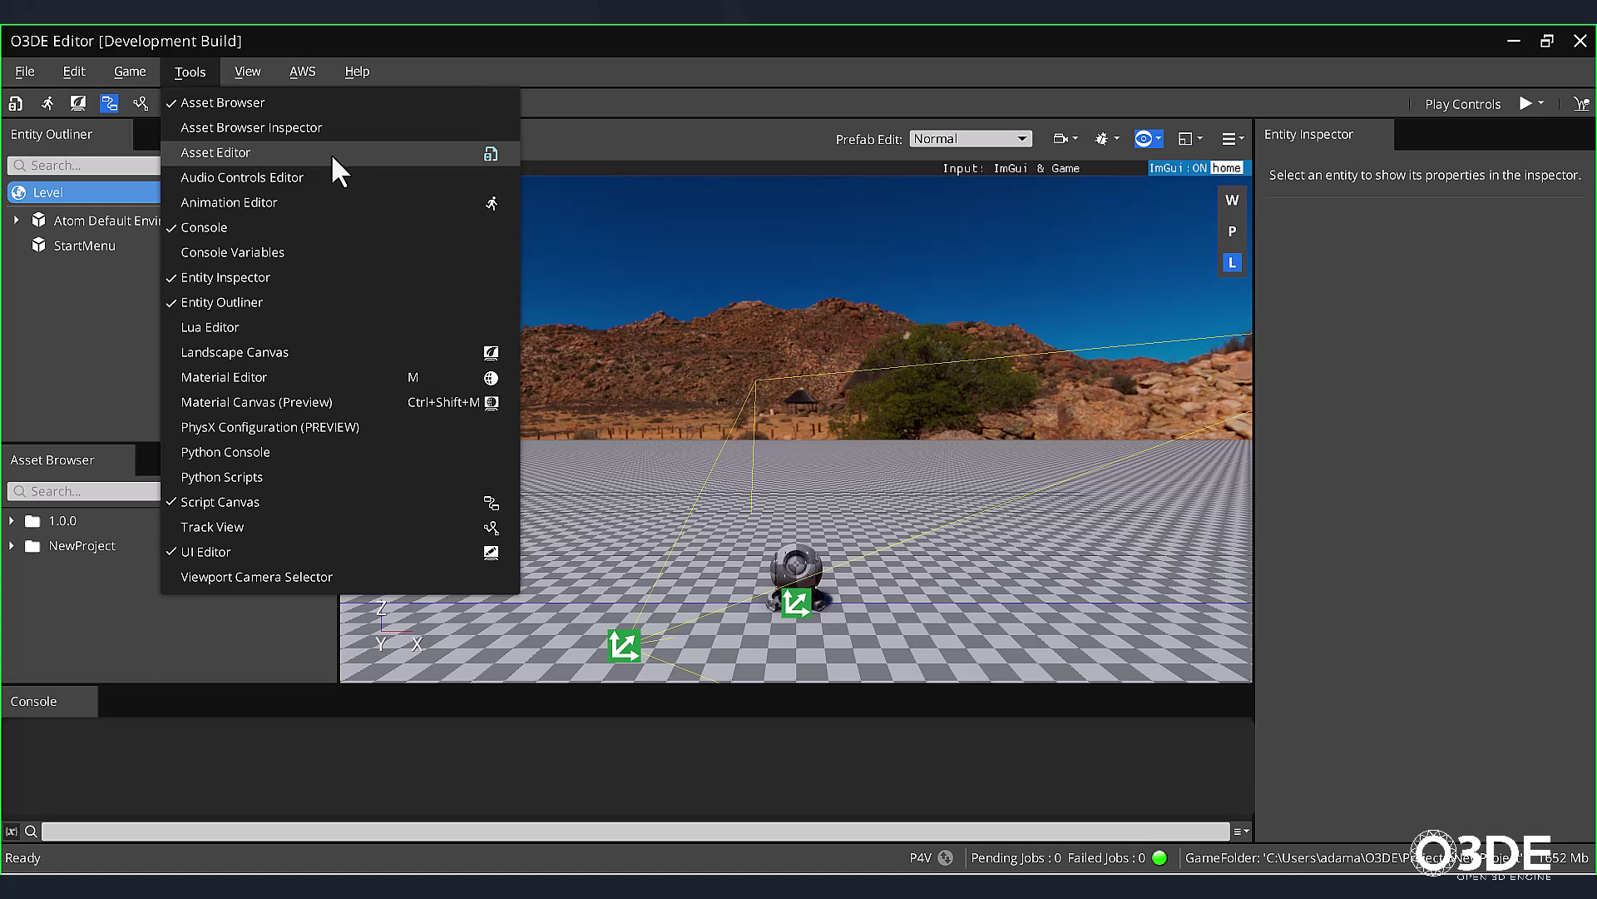
{"action": "left_click", "coordinate": [331, 153]}
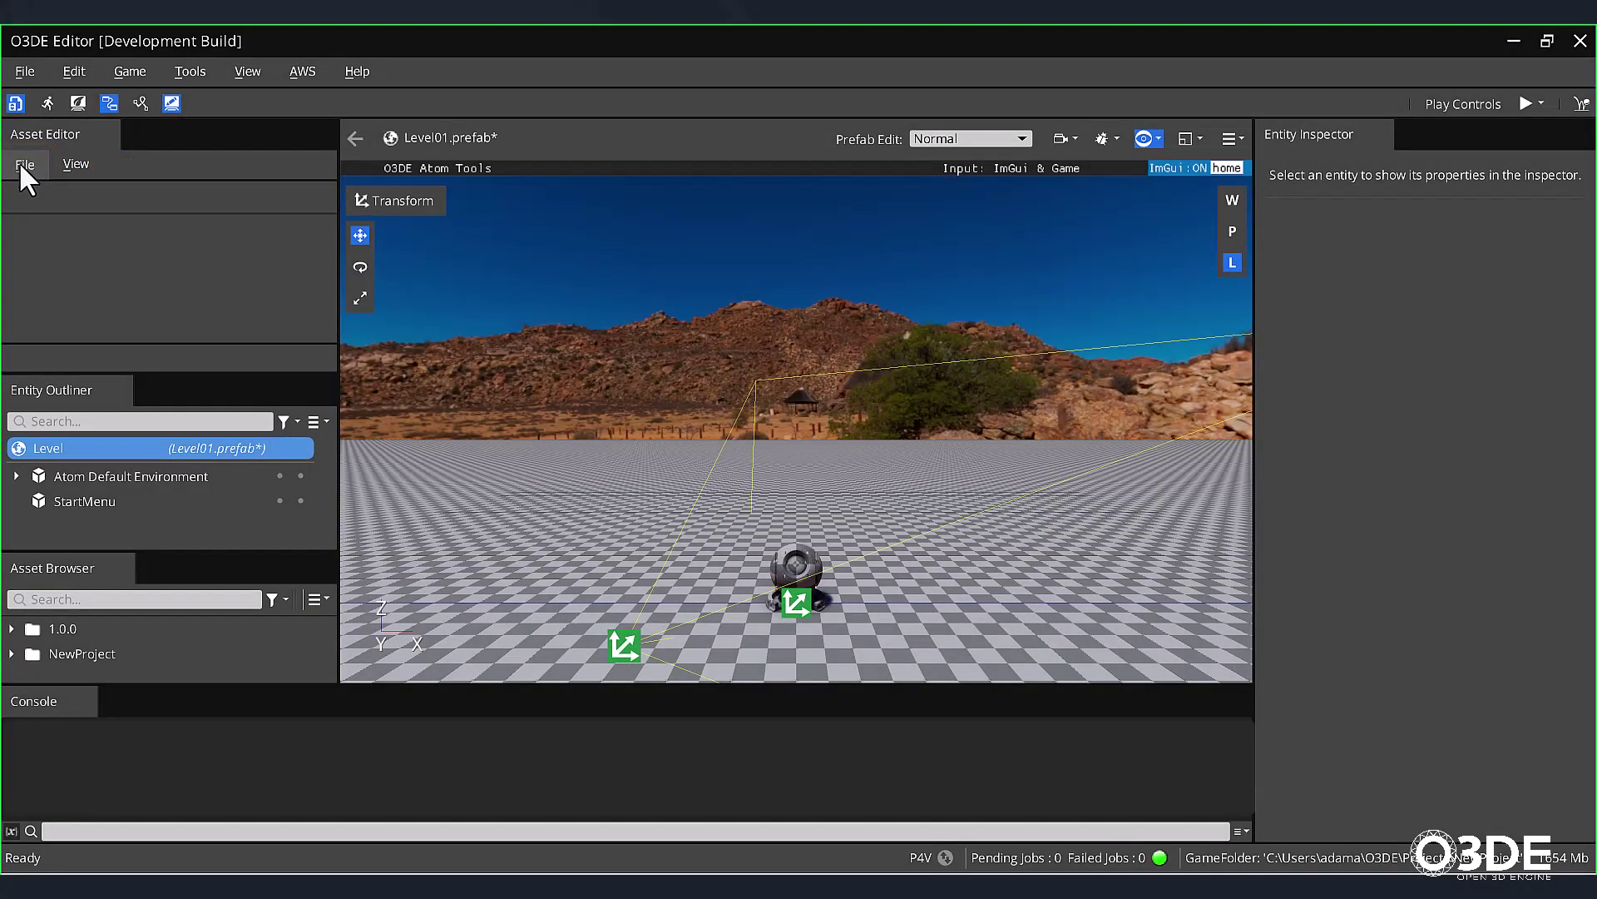
{"action": "left_click", "coordinate": [19, 161]}
{"action": "mouse_move", "coordinate": [37, 192]}
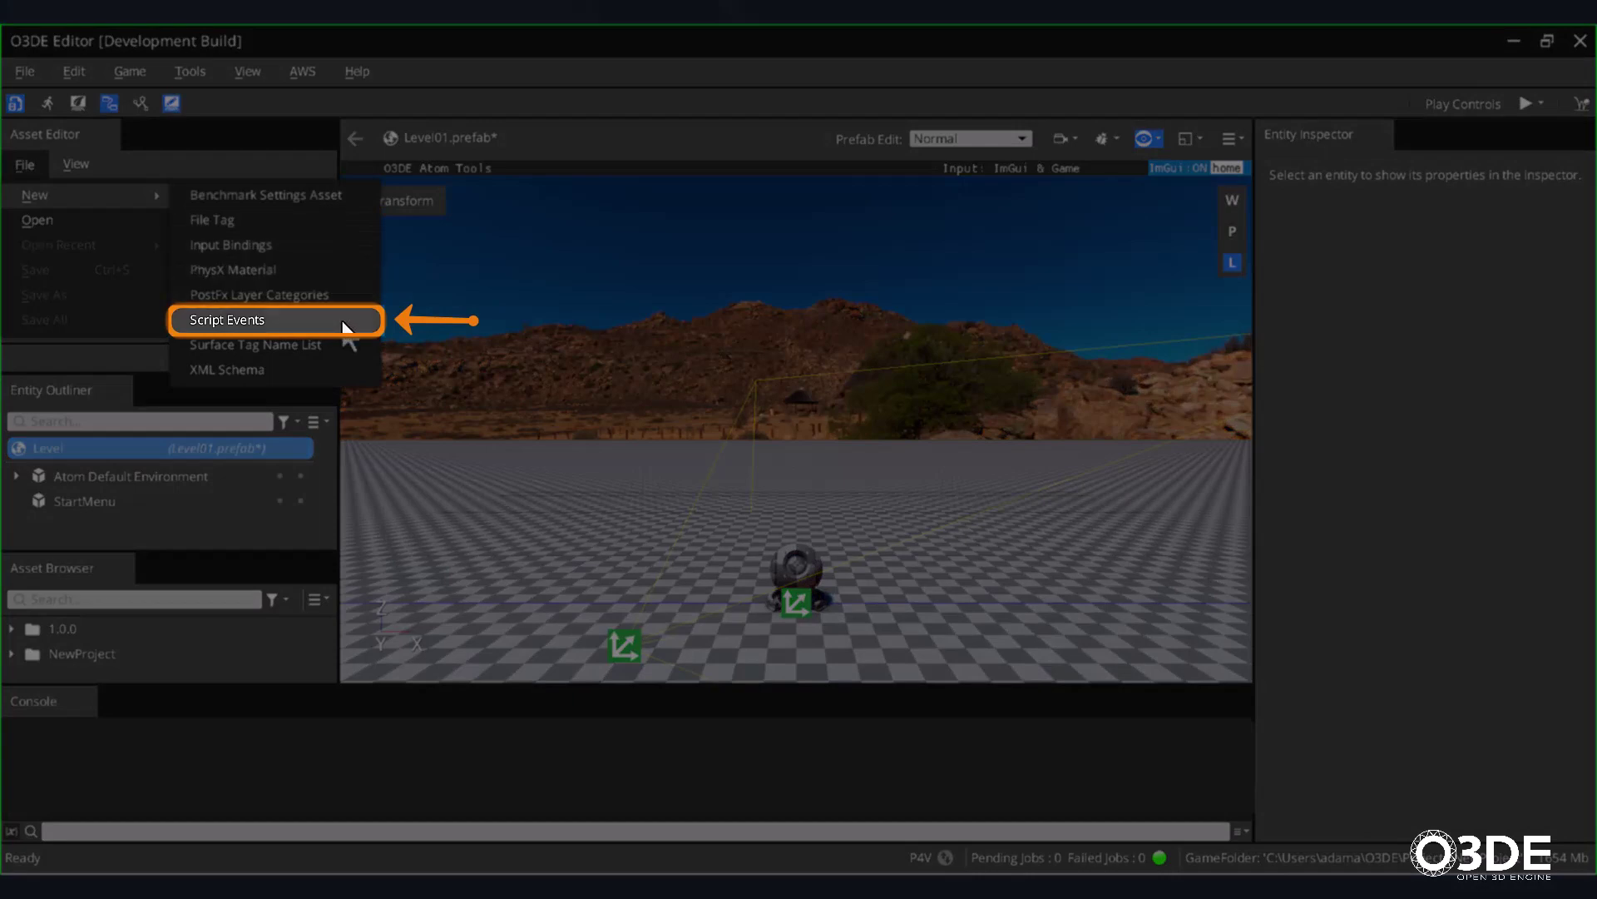
{"action": "left_click", "coordinate": [342, 321]}
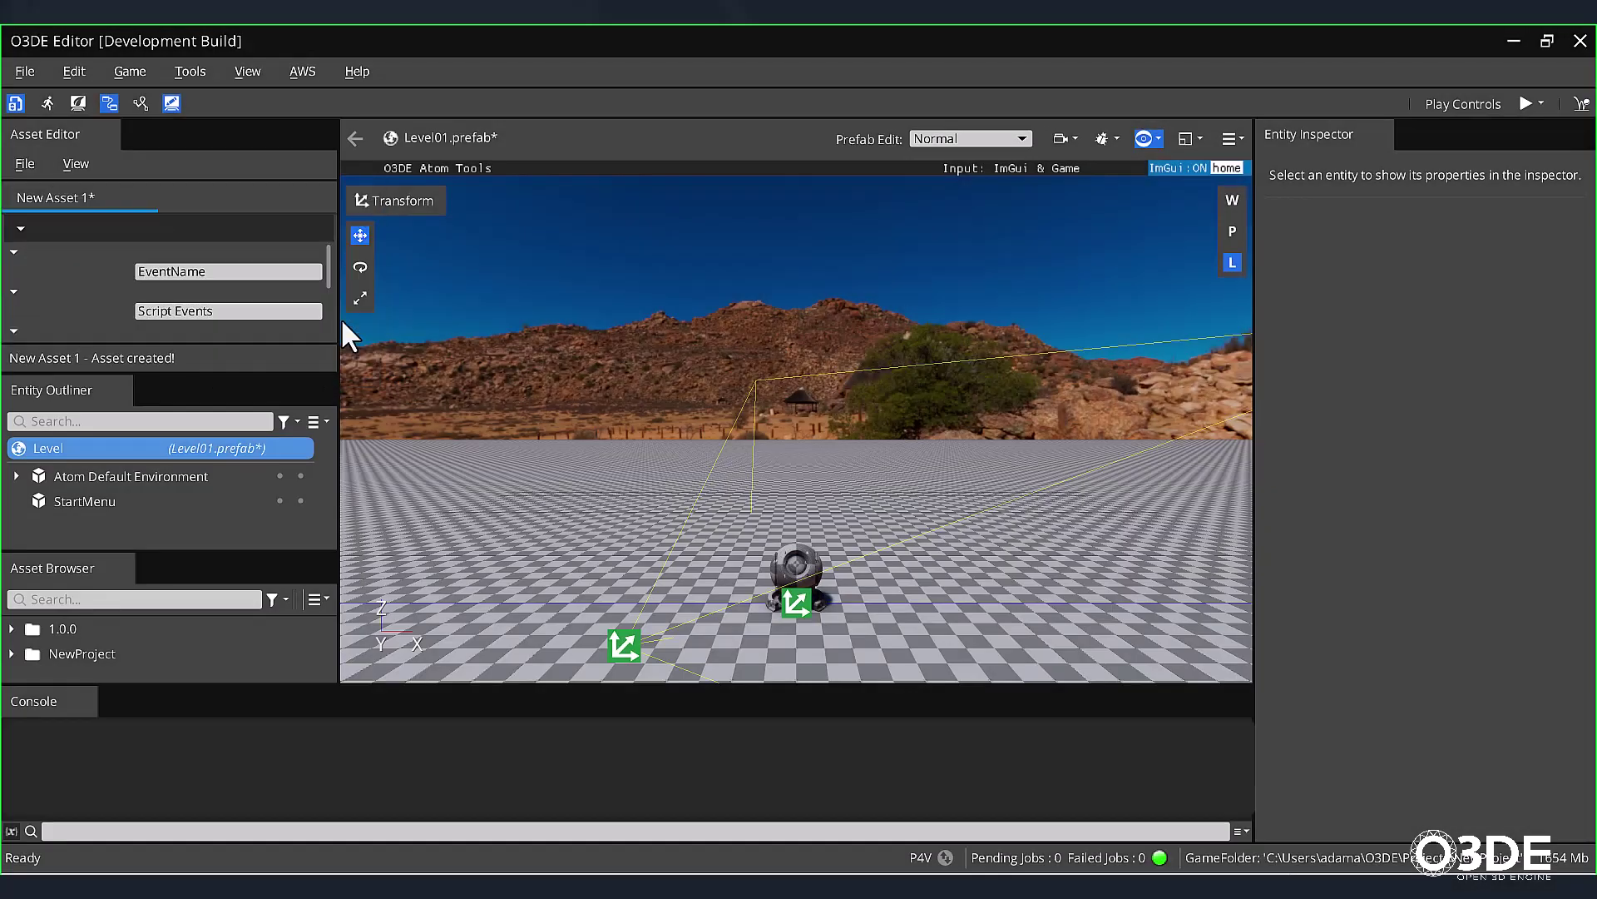
{"action": "left_click_drag", "start_coordinate": [299, 374], "coordinate": [286, 516]}
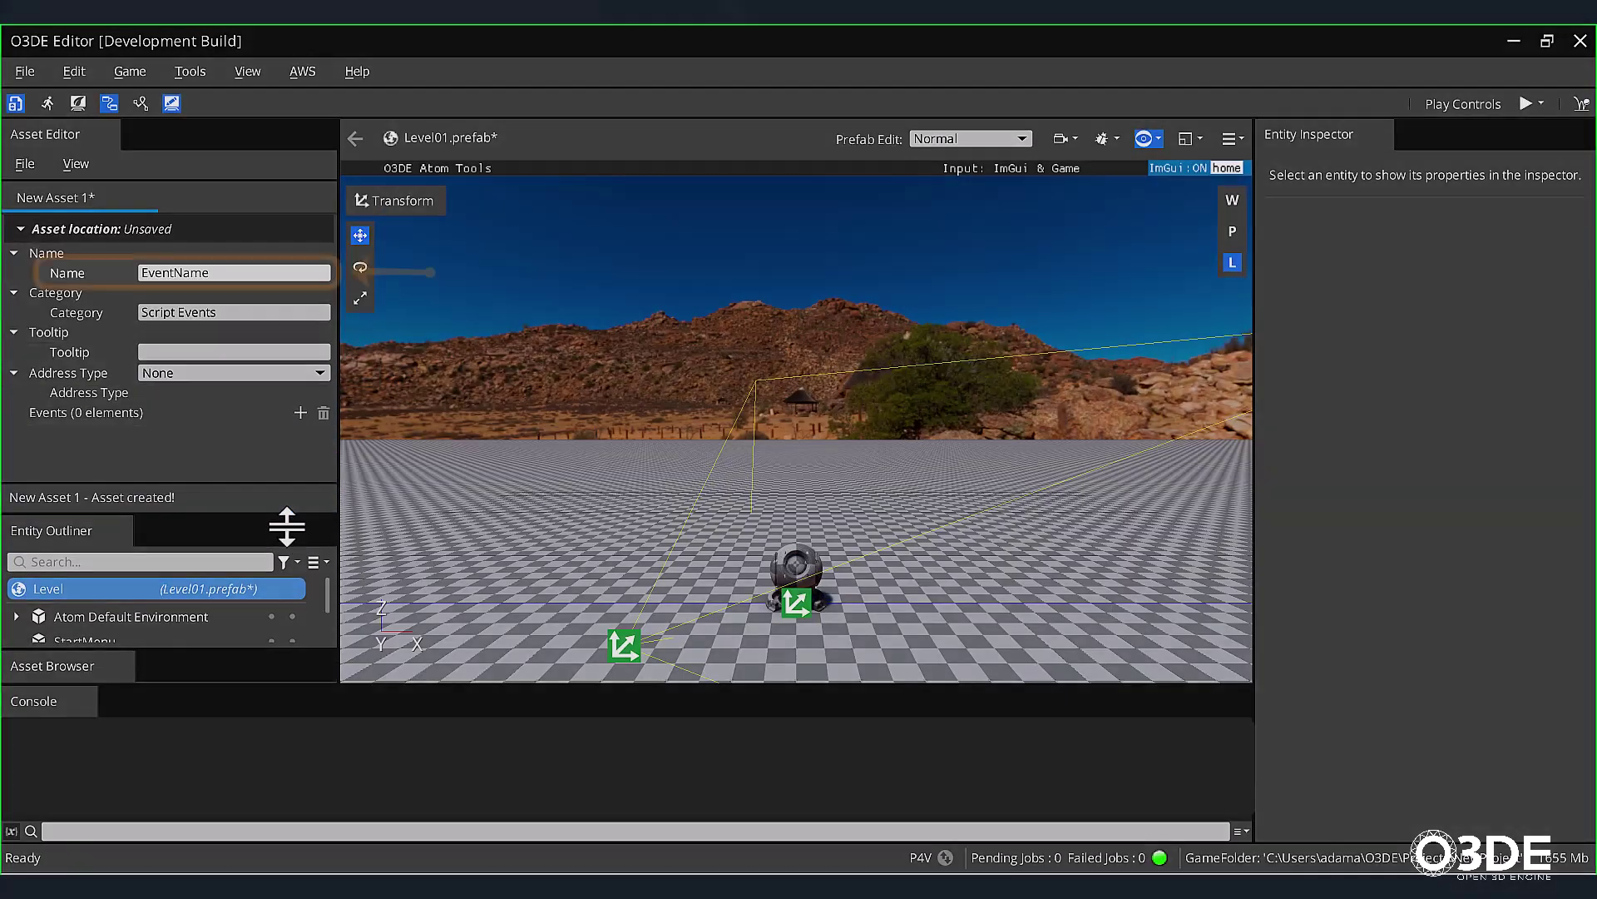
{"action": "double_click", "coordinate": [275, 272]}
{"action": "type", "text": "StartGame"}
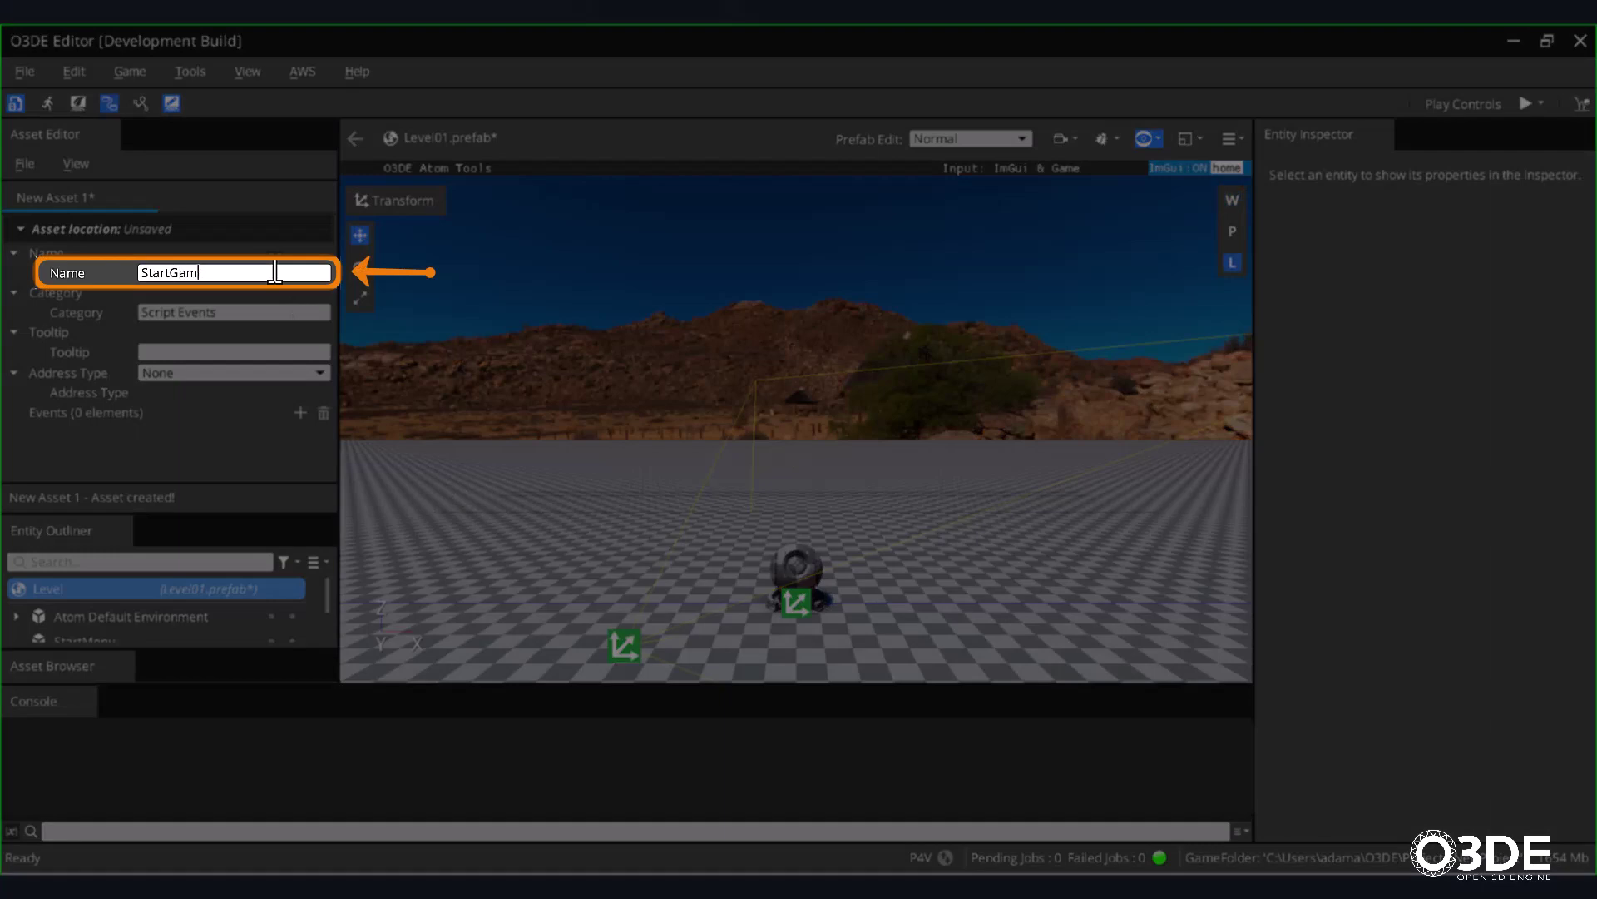
{"action": "left_click", "coordinate": [402, 345]}
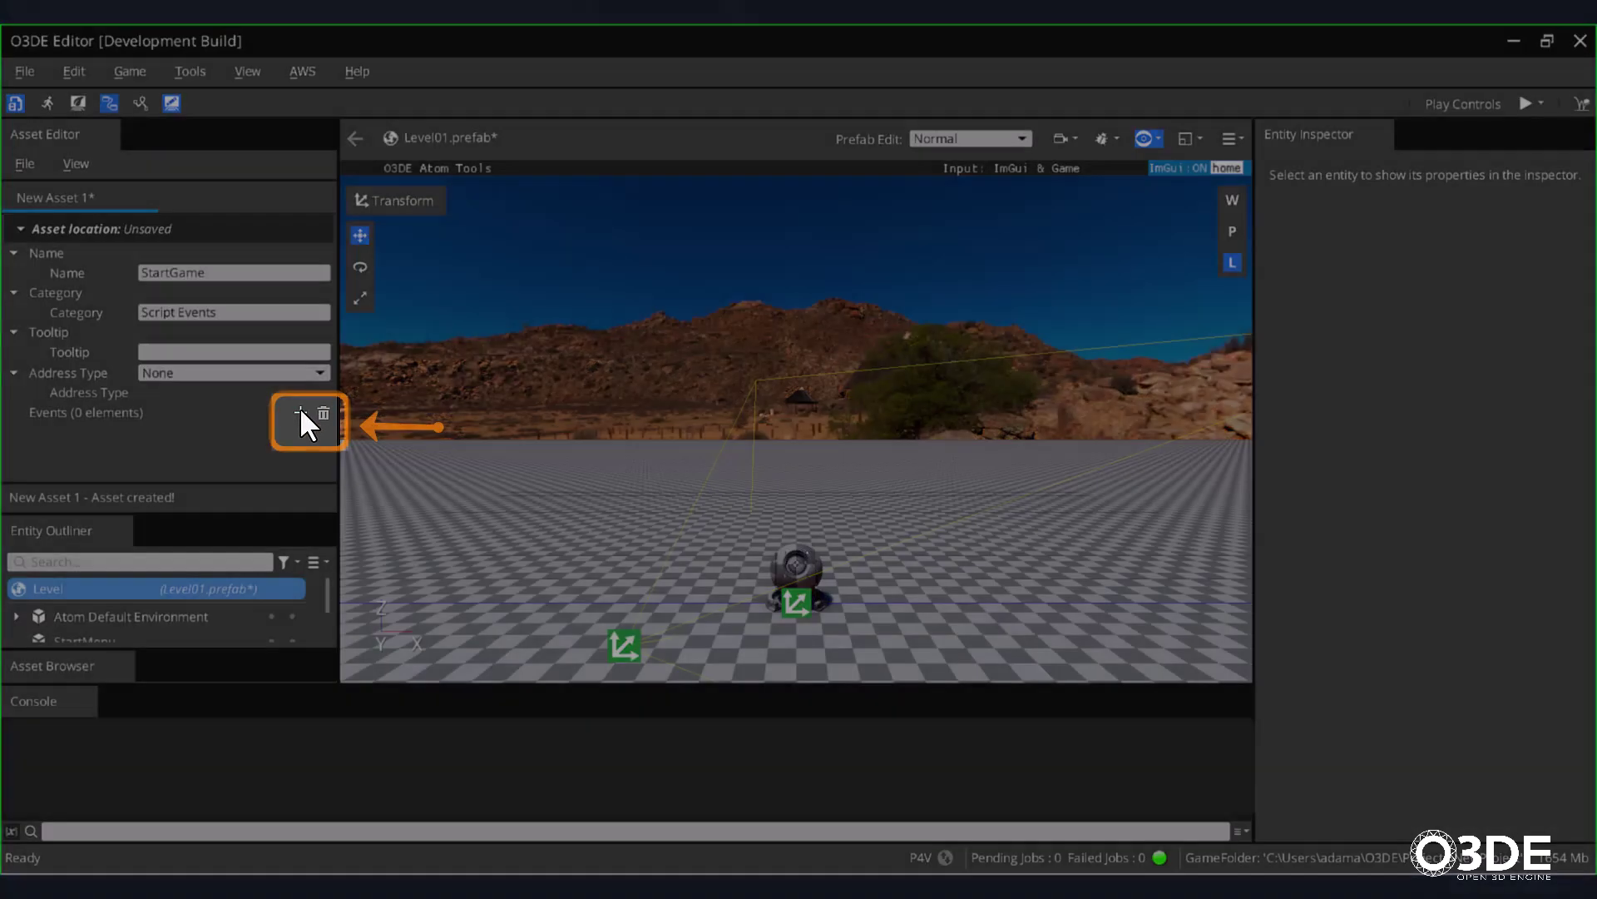
Add one event to the asset and rename its MethodName to StartGame
{"action": "left_click", "coordinate": [301, 411]}
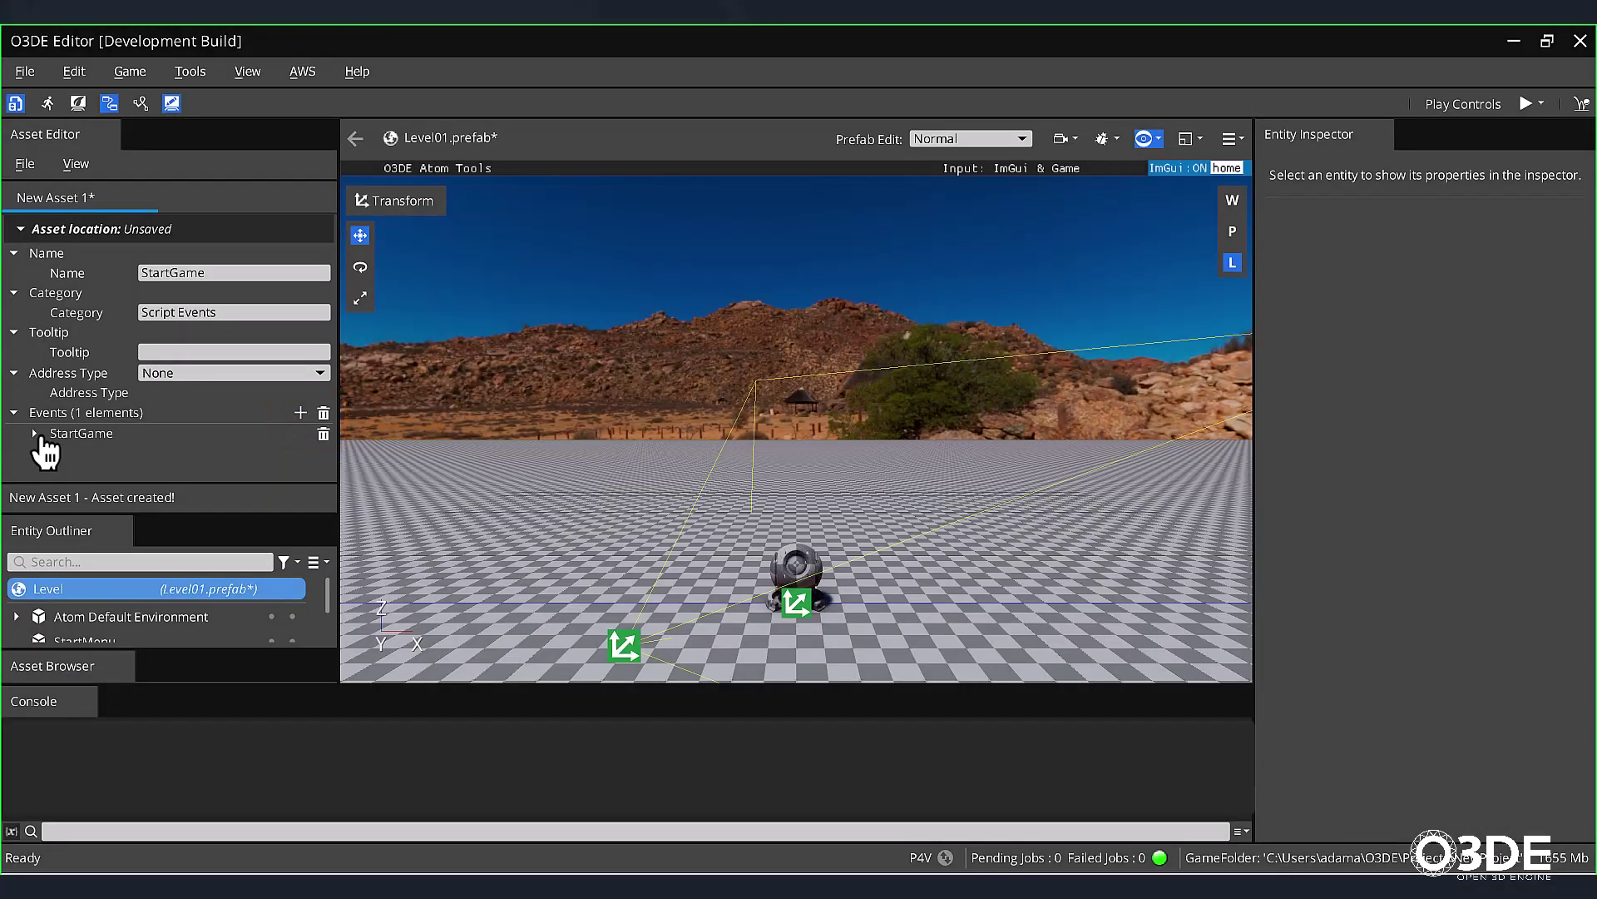
{"action": "left_click", "coordinate": [34, 433]}
{"action": "scroll", "coordinate": [124, 400], "scroll_direction": "down", "scroll_amount": 1}
{"action": "left_click", "coordinate": [55, 407]}
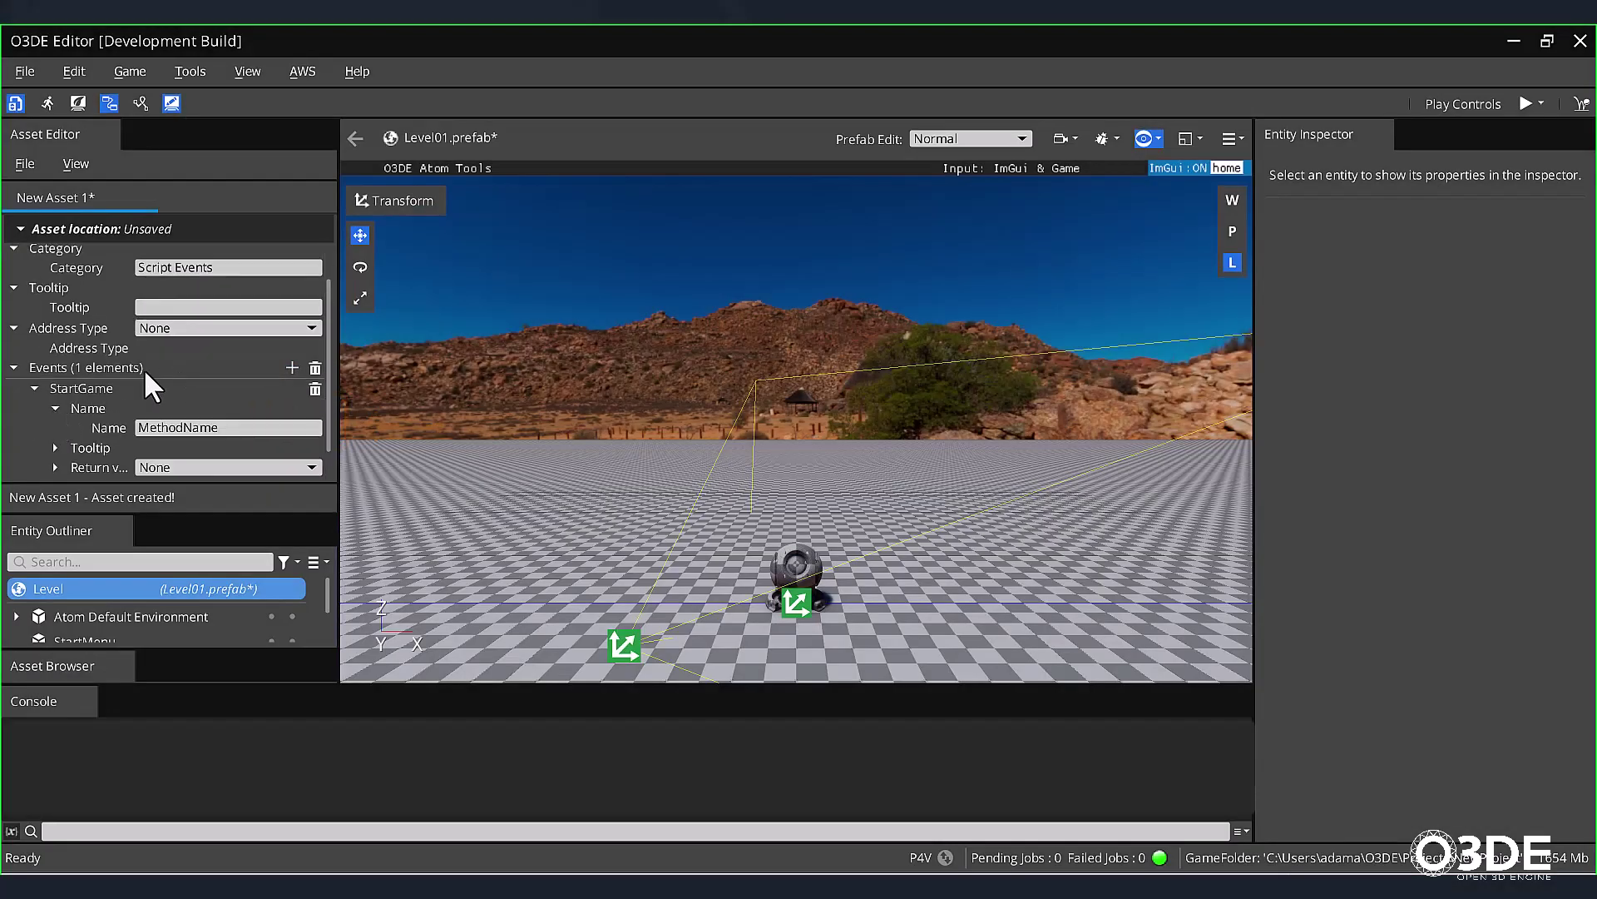
{"action": "double_click", "coordinate": [237, 407]}
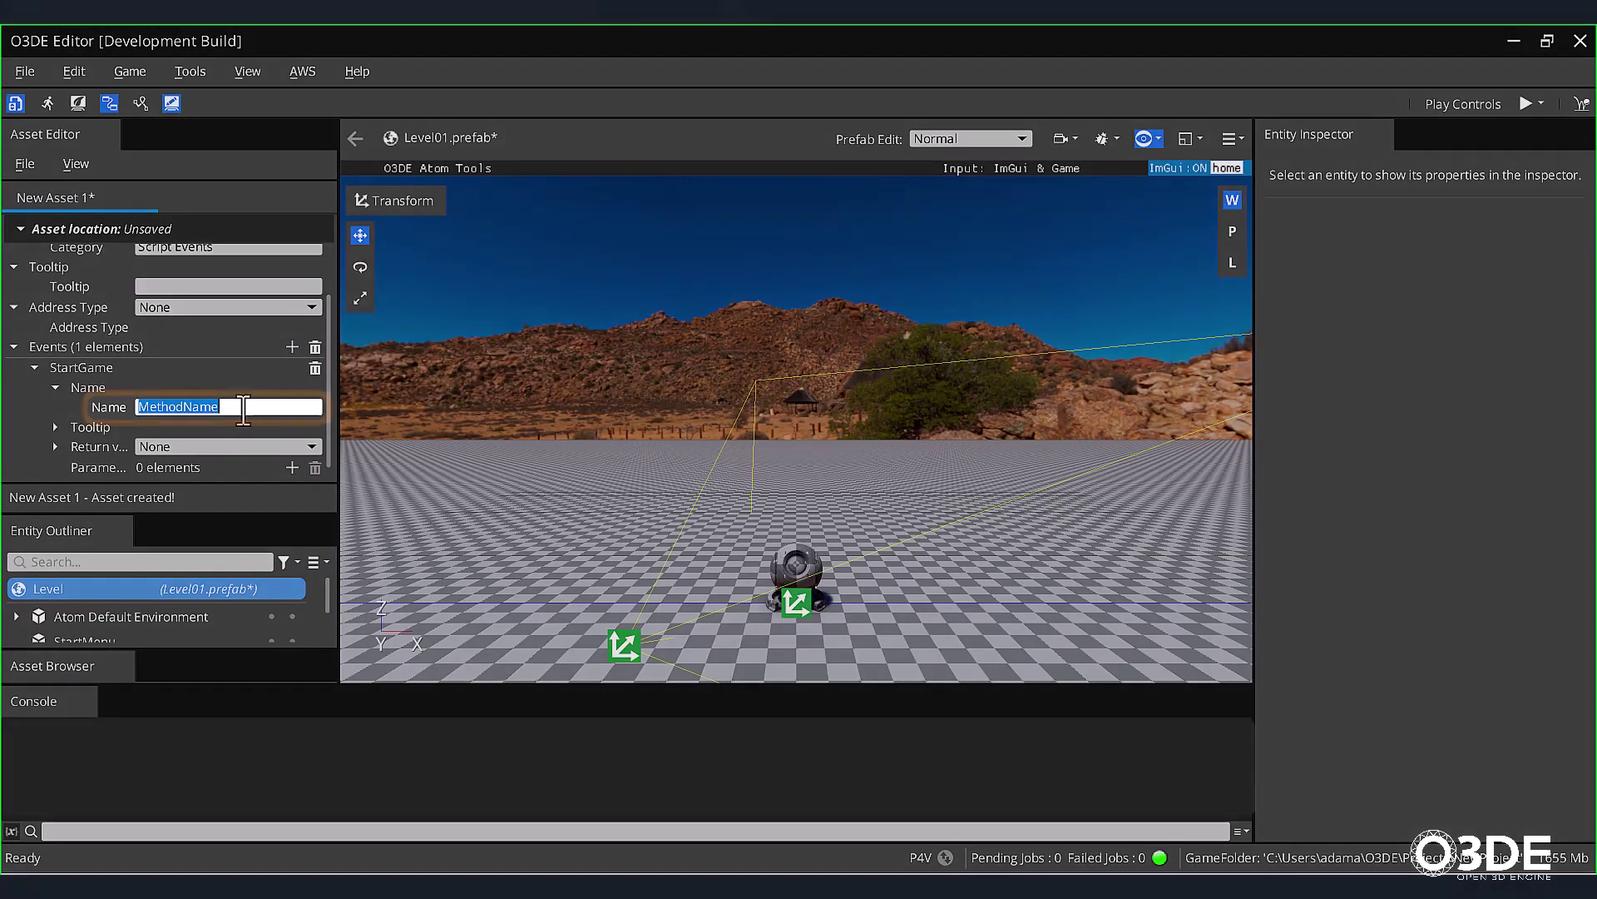
{"action": "type", "text": "StartGame"}
{"action": "key", "text": "Return"}
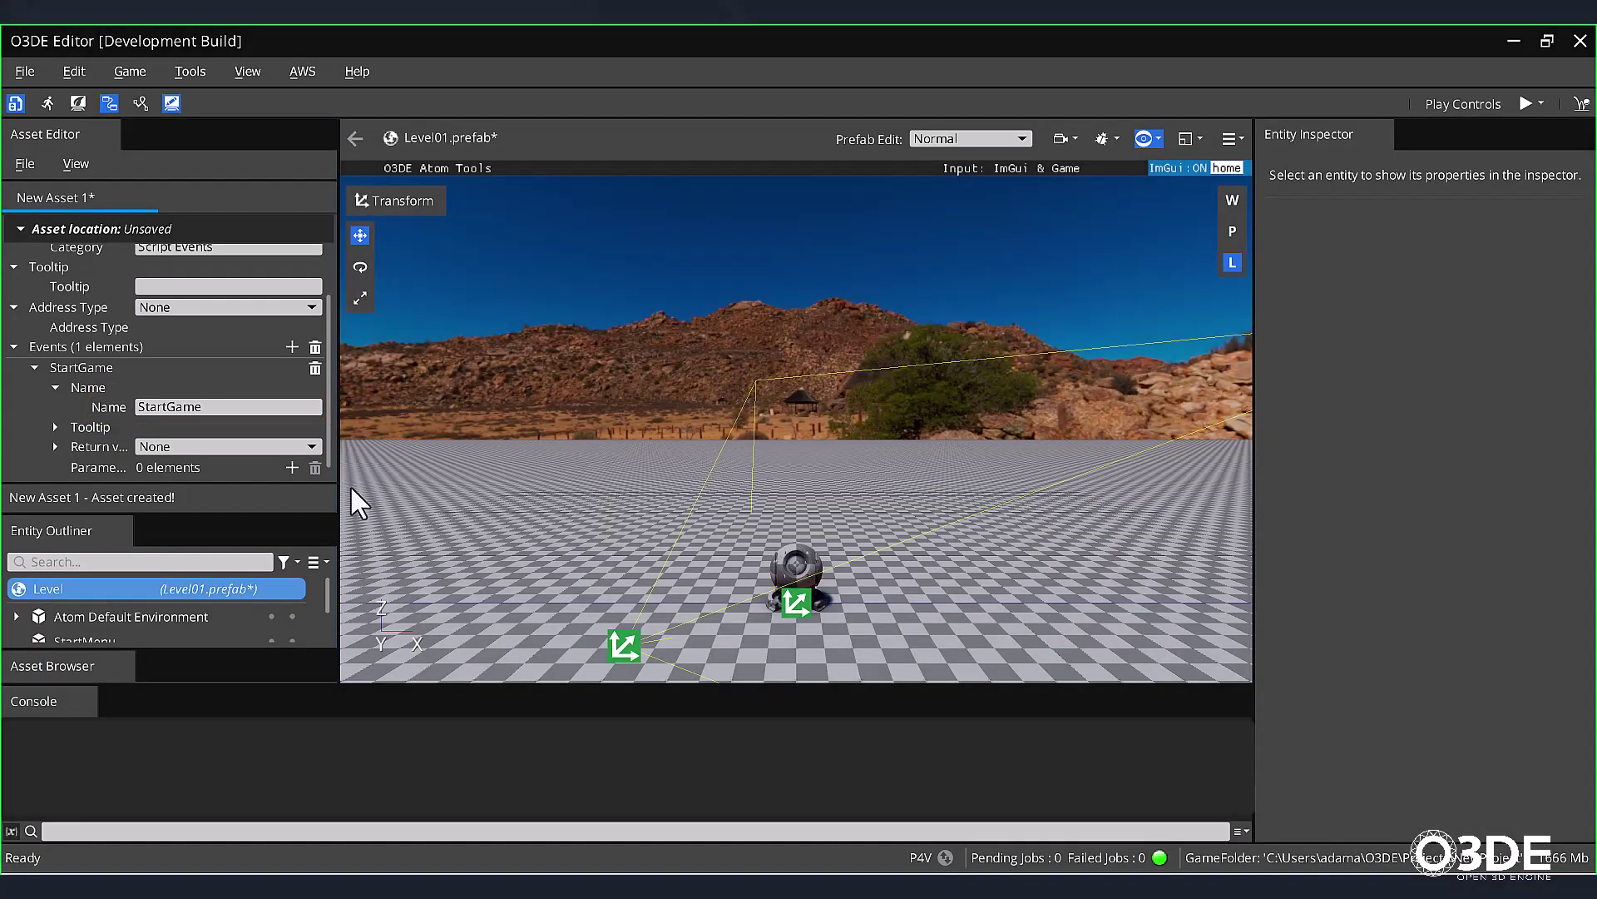
{"action": "left_click_drag", "start_coordinate": [342, 479], "coordinate": [526, 491]}
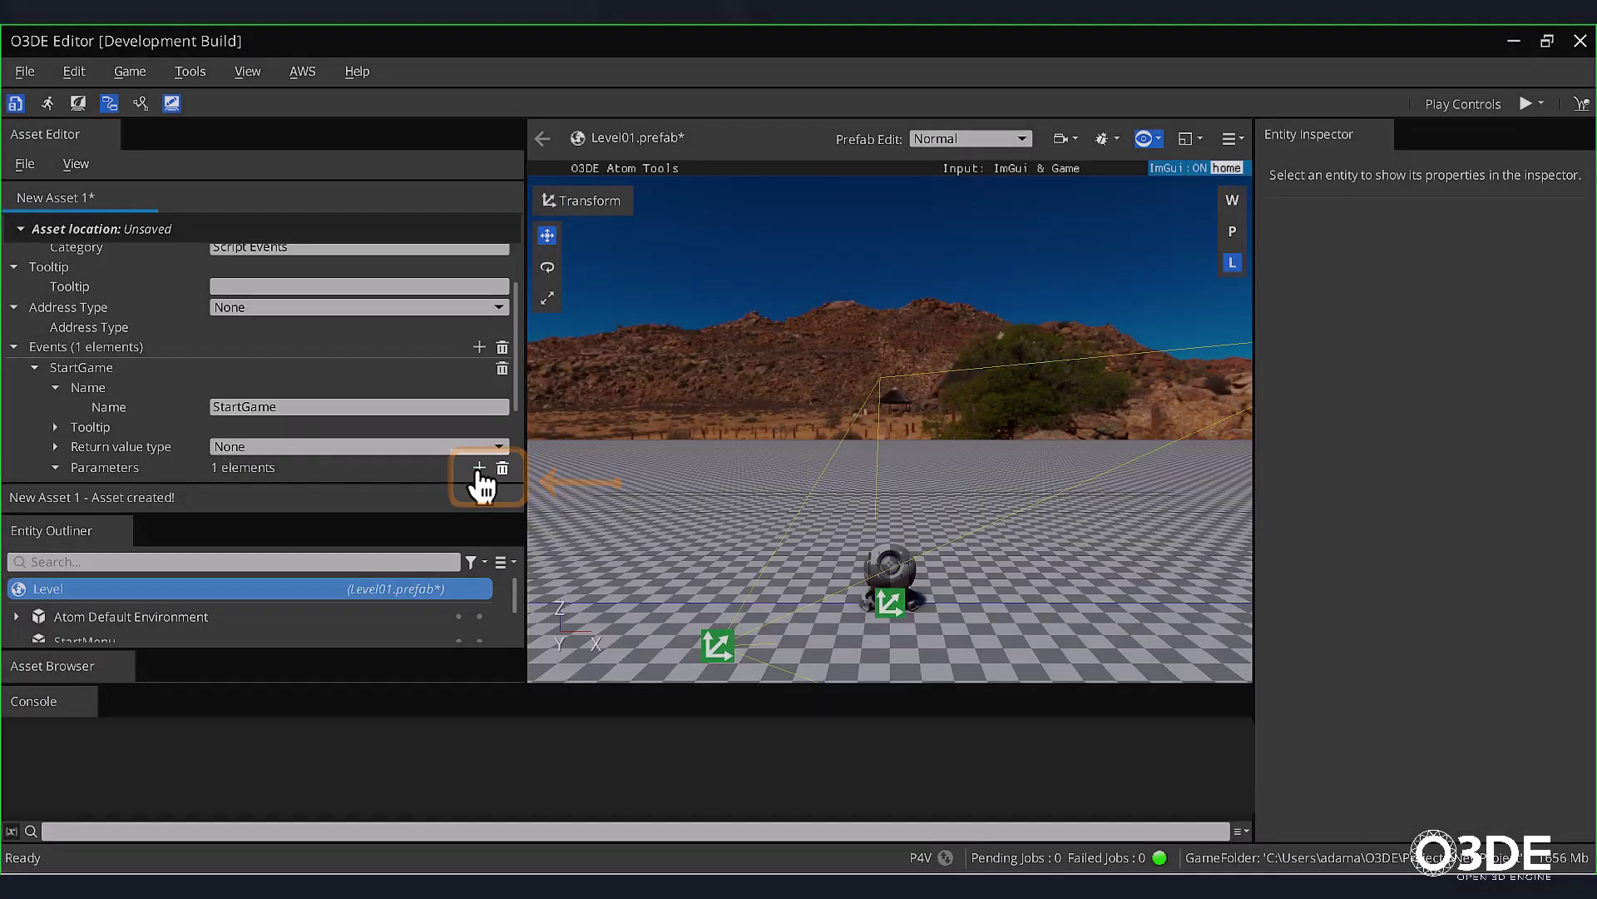
Add two Boolean parameters, GameOver and LevelWin, to the StartGame event
{"action": "left_click", "coordinate": [480, 468]}
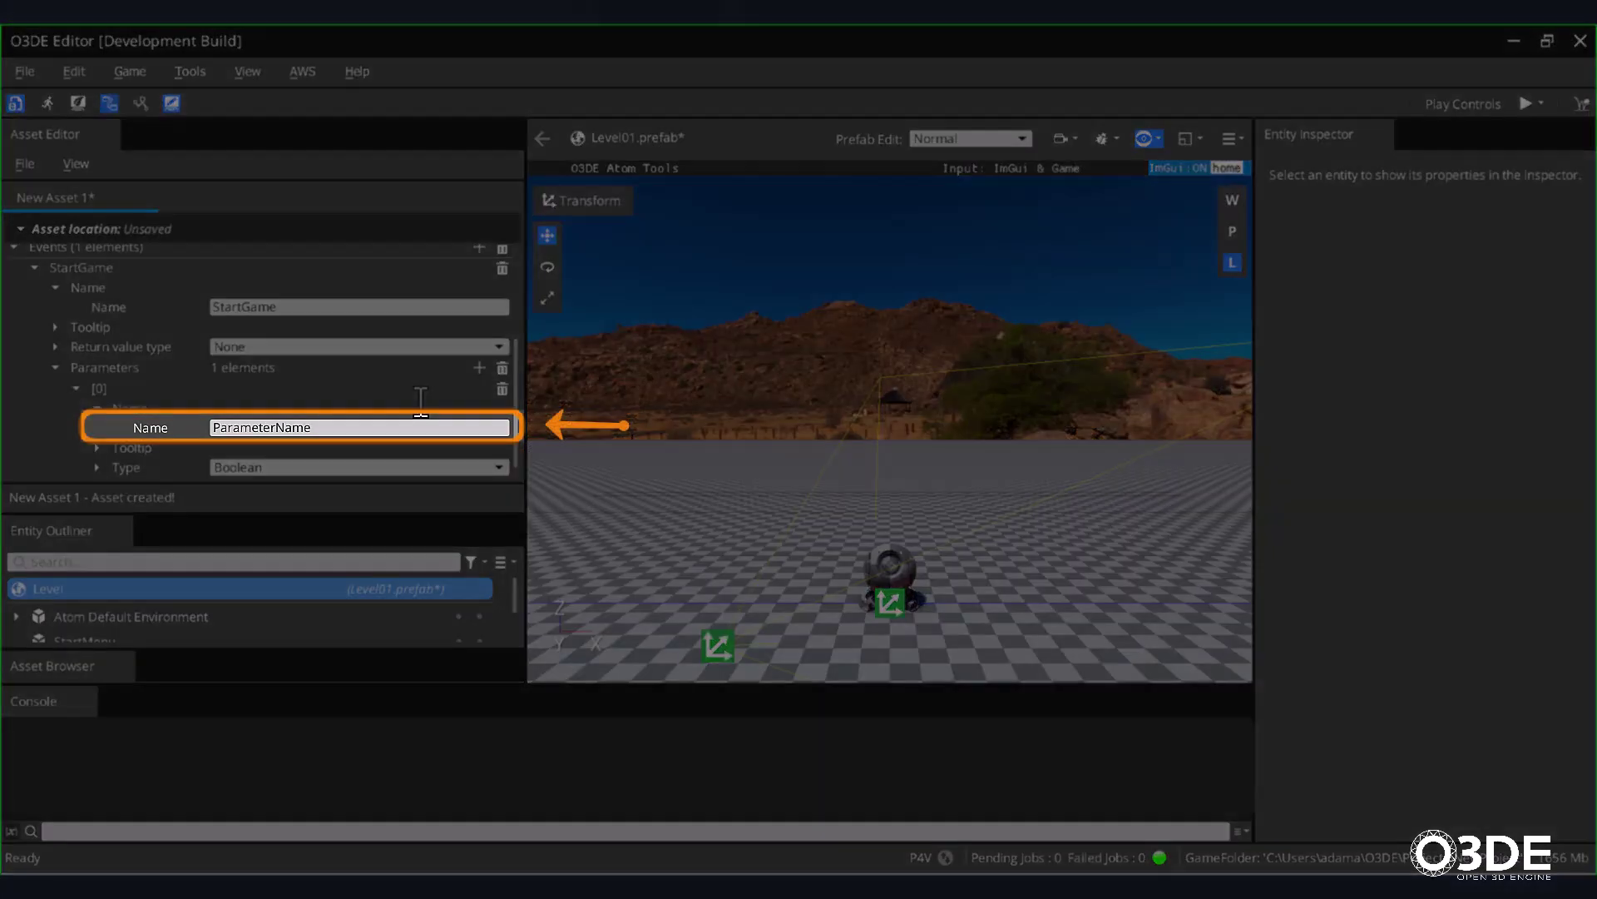
{"action": "double_click", "coordinate": [249, 427]}
{"action": "type", "text": "GameOver"}
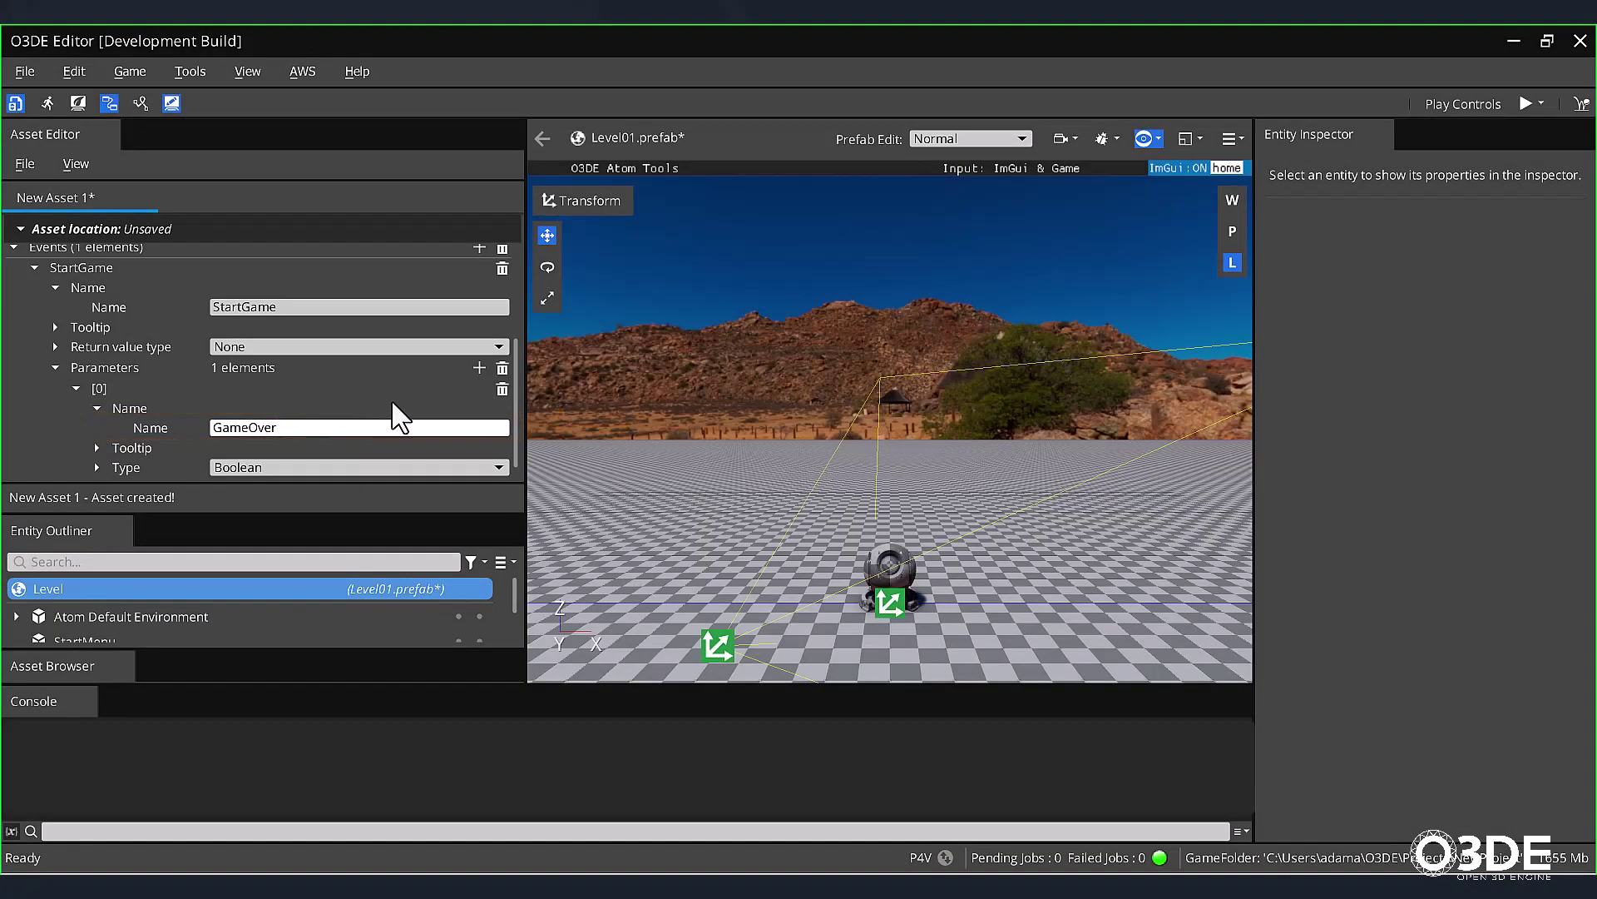
{"action": "left_click", "coordinate": [479, 366]}
{"action": "scroll", "coordinate": [481, 371], "scroll_direction": "down", "scroll_amount": 2}
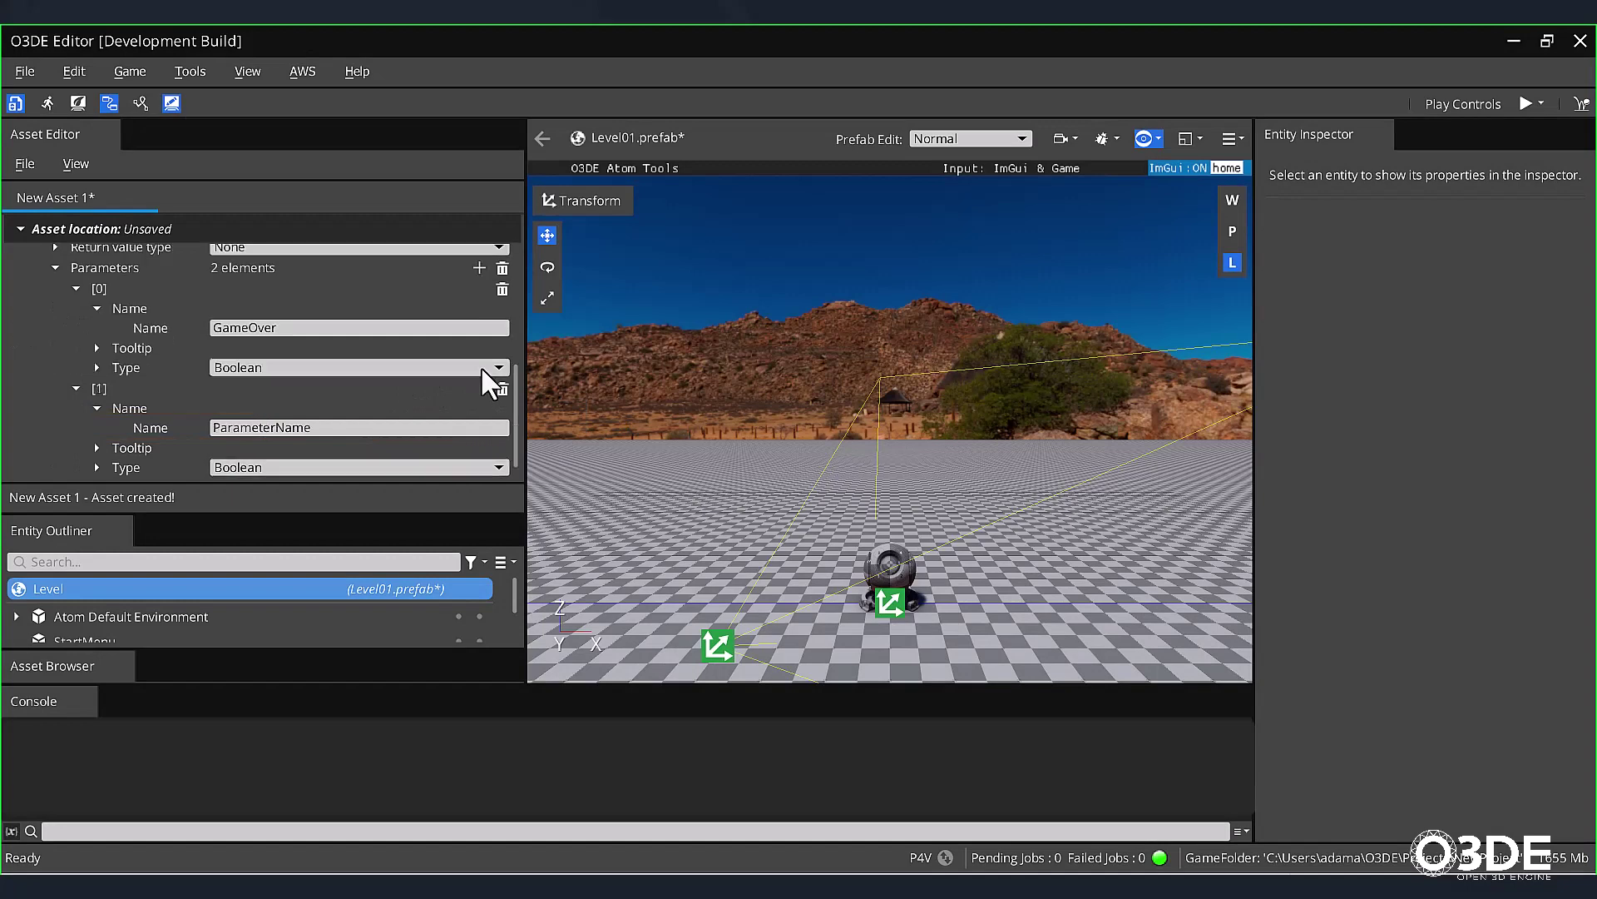
{"action": "double_click", "coordinate": [439, 428]}
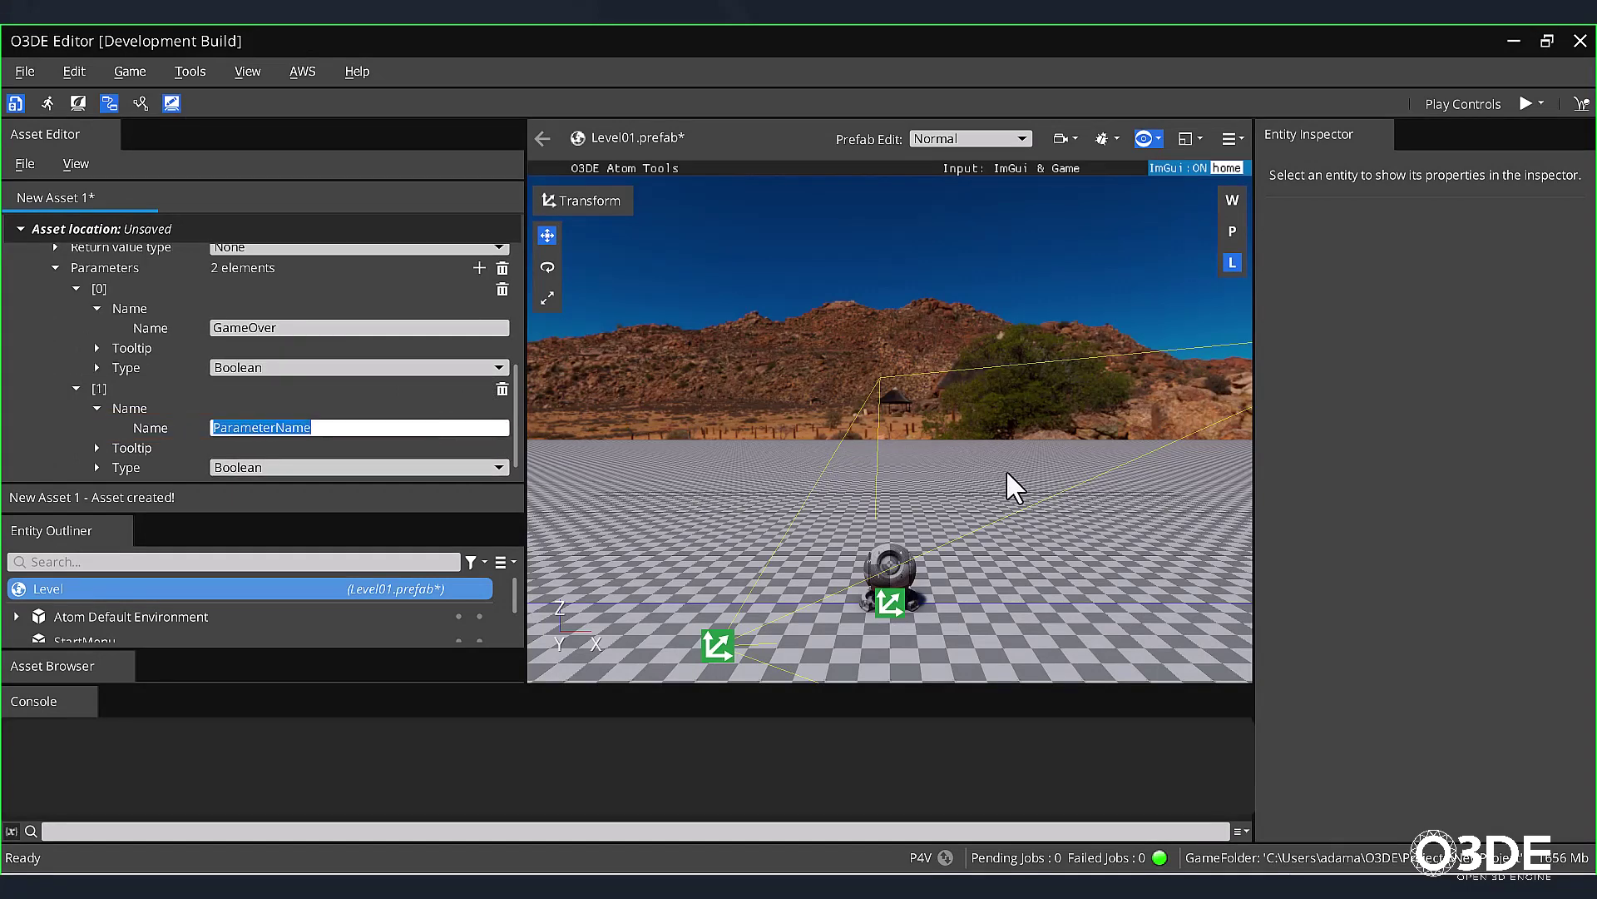
{"action": "type", "text": "LevelWin"}
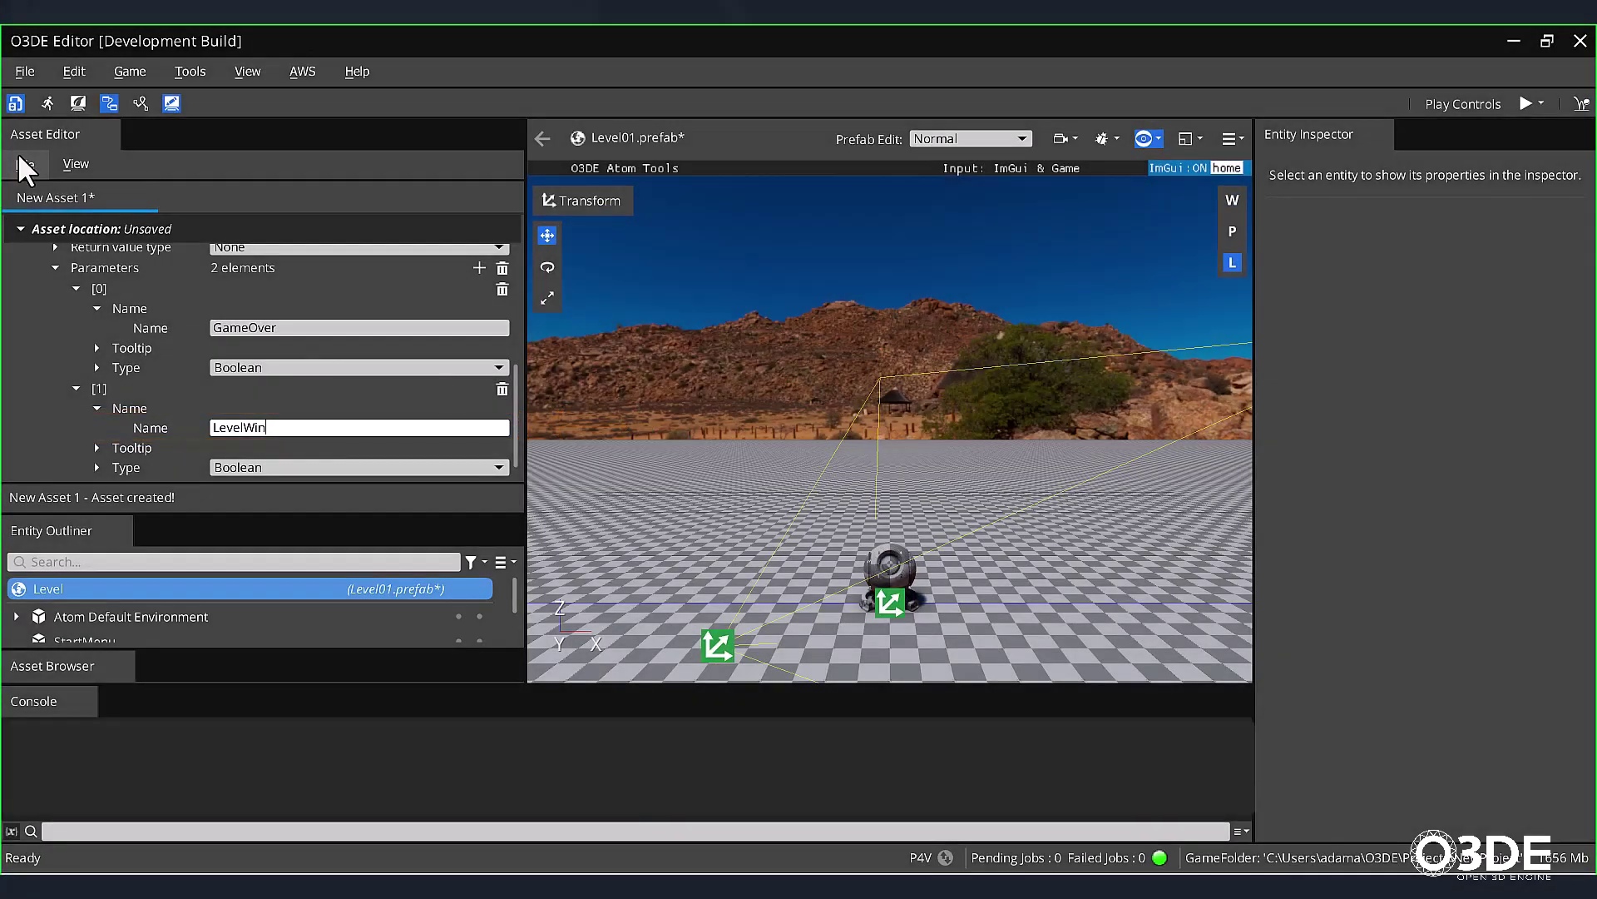
{"action": "left_click", "coordinate": [23, 164]}
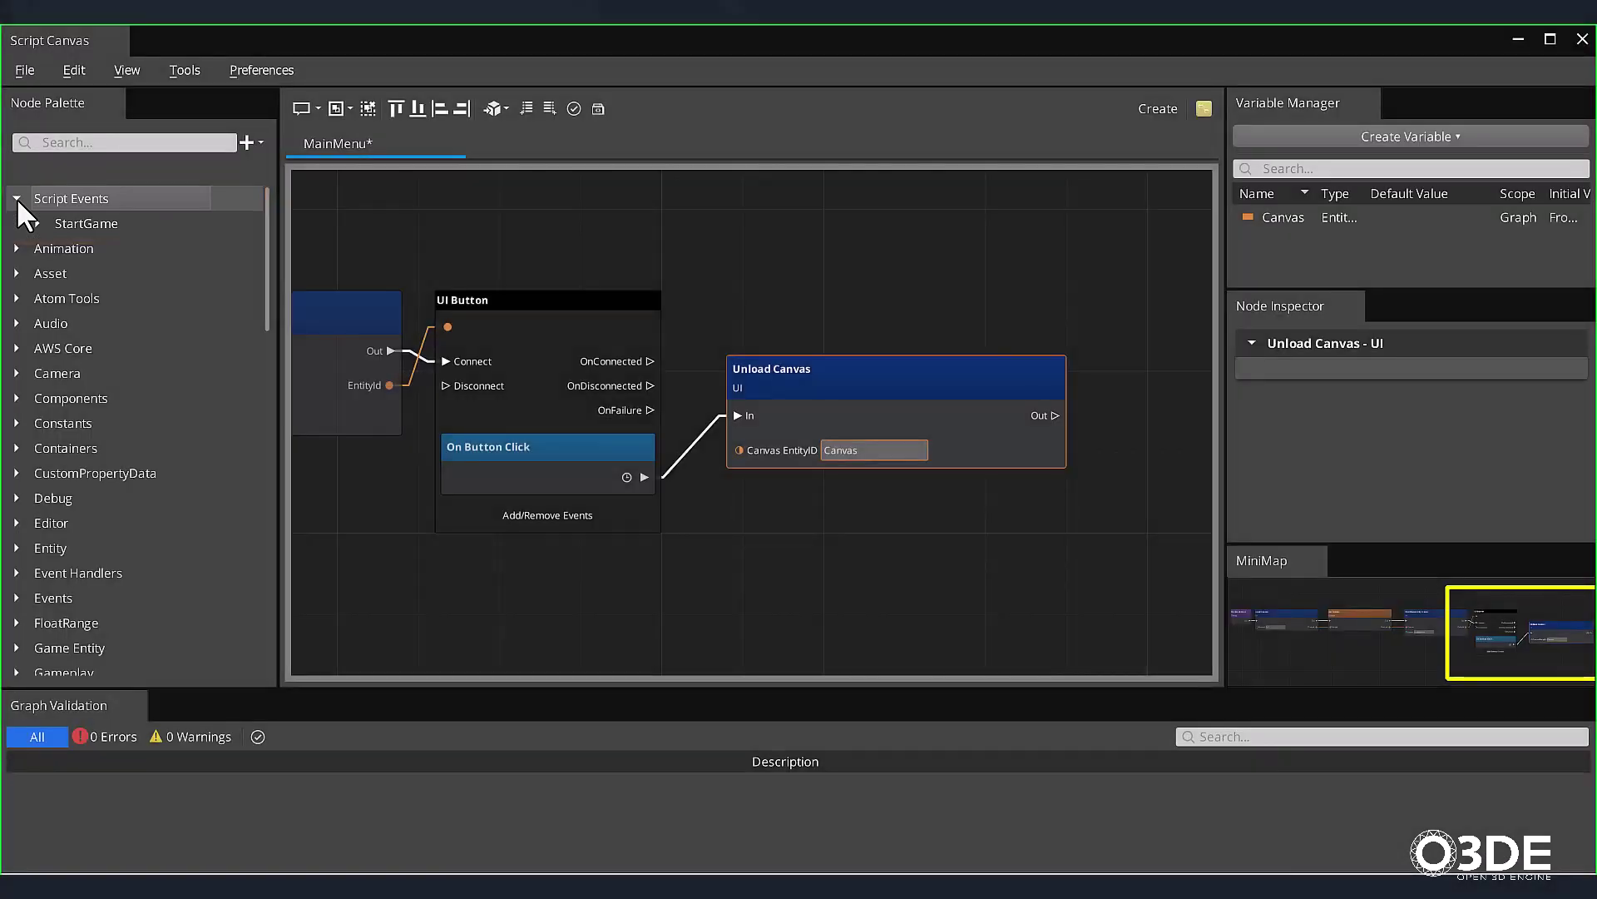
Place a Send StartGame event node and connect Unload Canvas's Out to it
{"action": "left_click", "coordinate": [36, 222]}
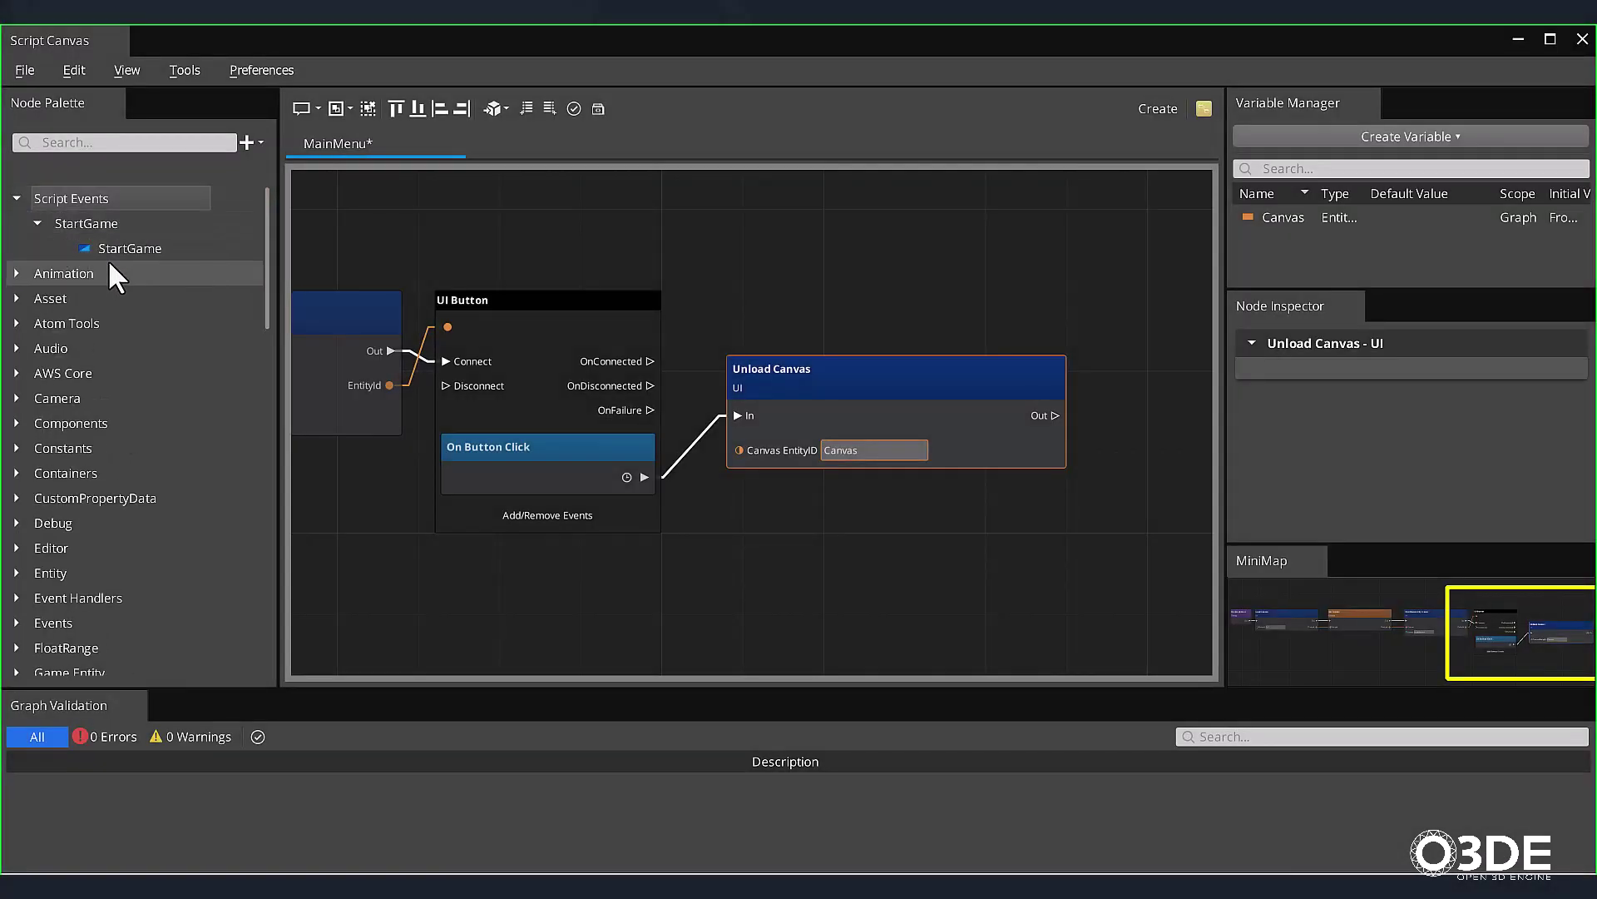
{"action": "left_click_drag", "start_coordinate": [117, 249], "coordinate": [1093, 427]}
{"action": "left_click", "coordinate": [1192, 424]}
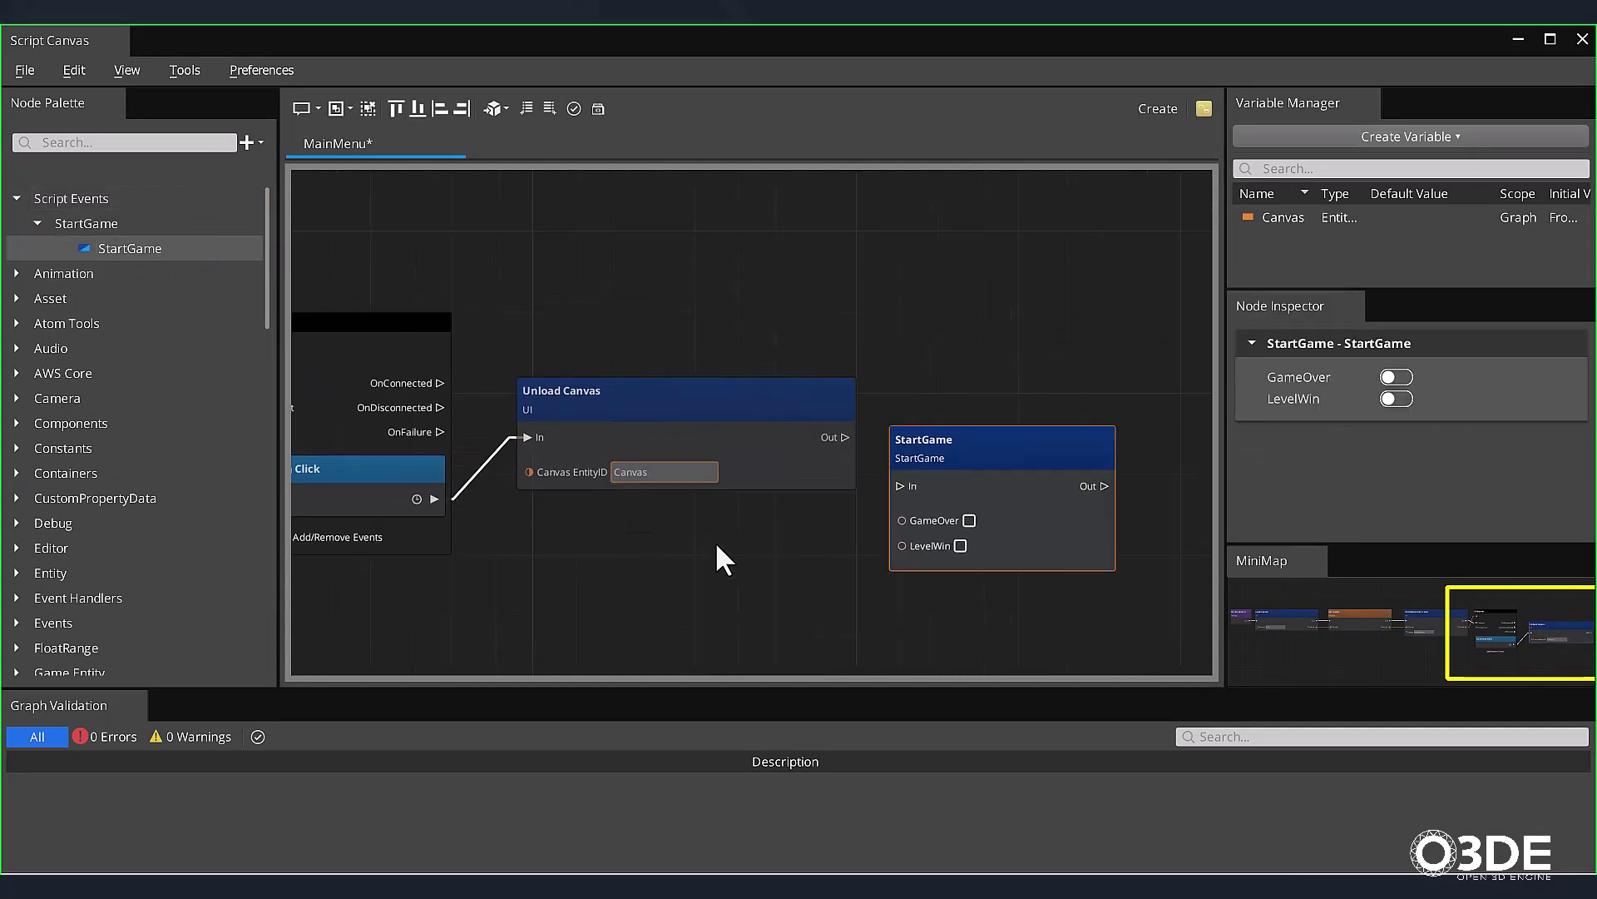
{"action": "left_click_drag", "start_coordinate": [898, 457], "coordinate": [916, 428]}
{"action": "left_click_drag", "start_coordinate": [724, 456], "coordinate": [813, 463]}
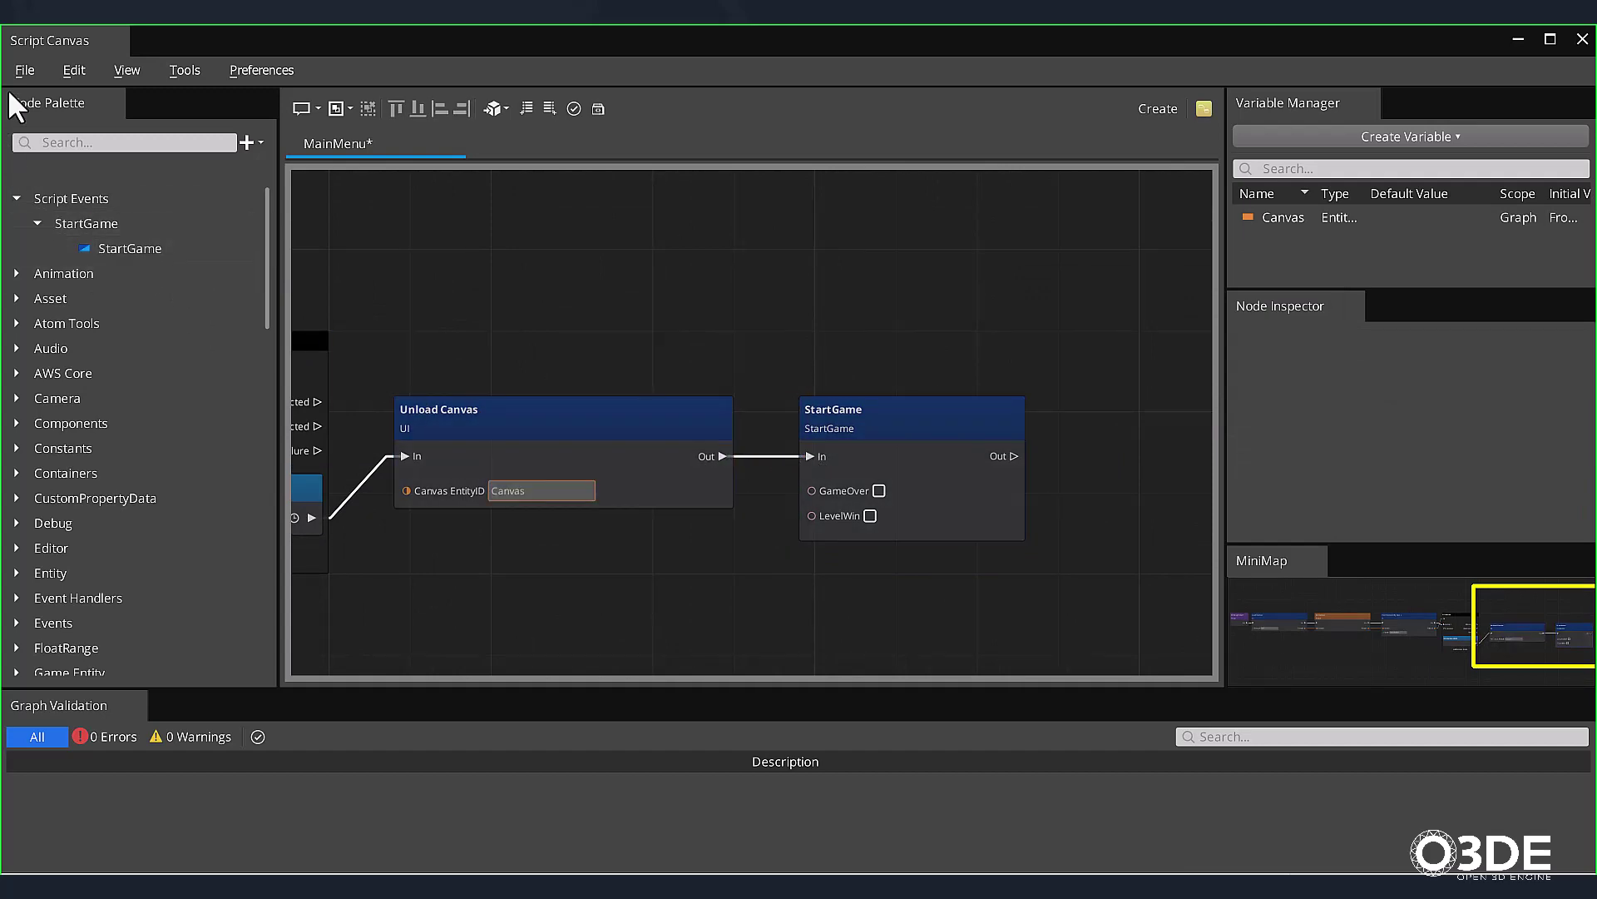
{"action": "left_click", "coordinate": [25, 70]}
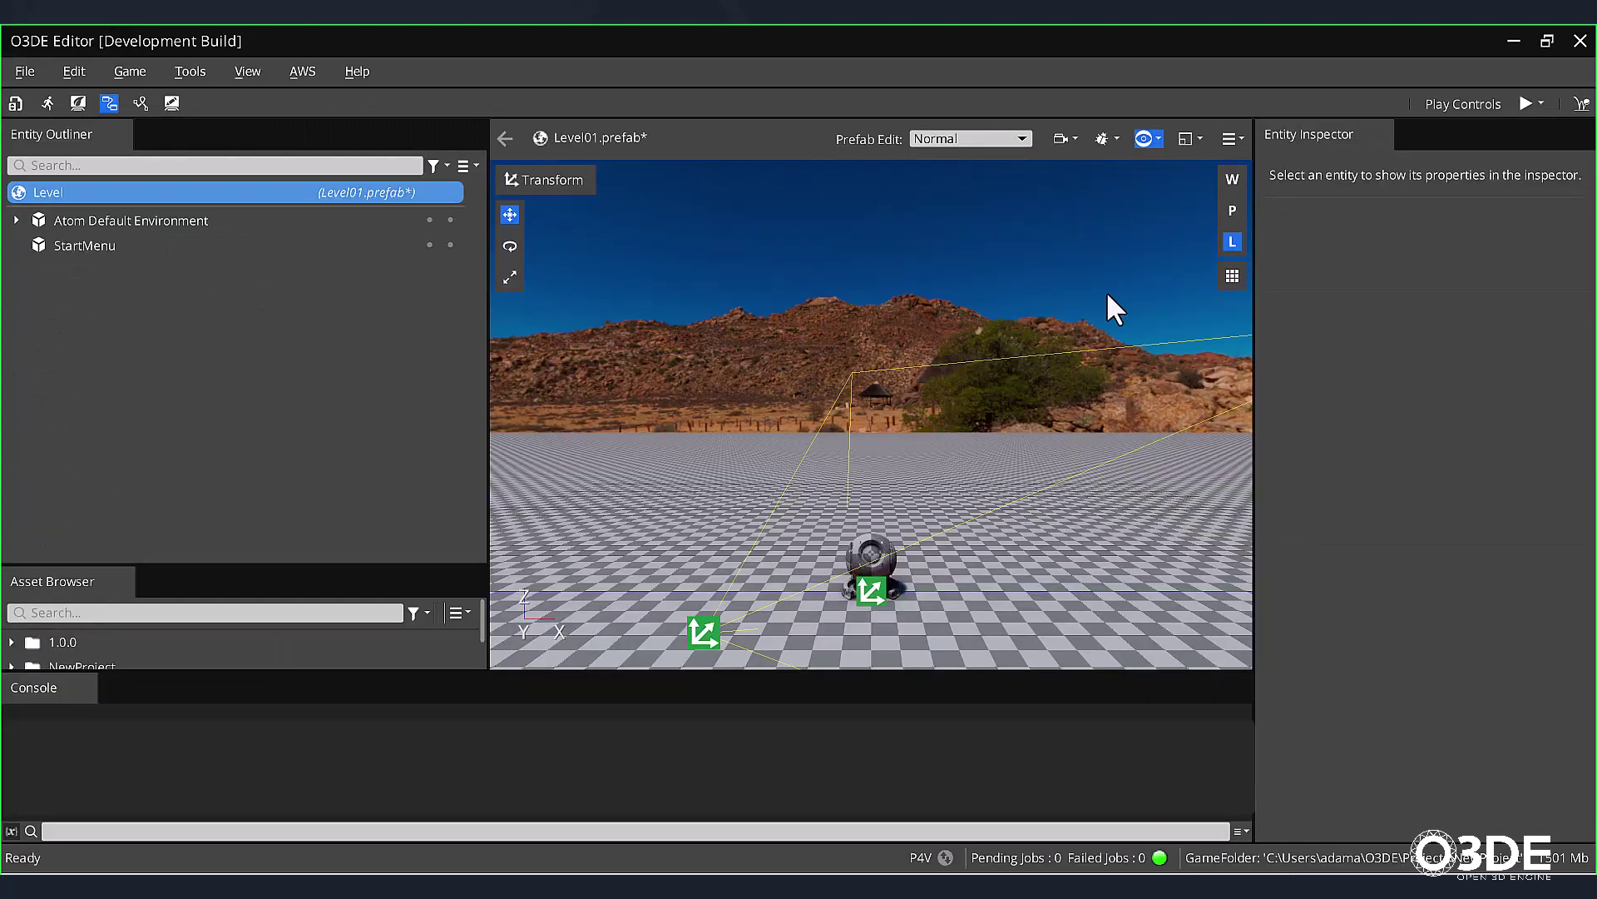
Enter game mode and click the Click To Start button in the viewport
{"action": "left_click", "coordinate": [1524, 103]}
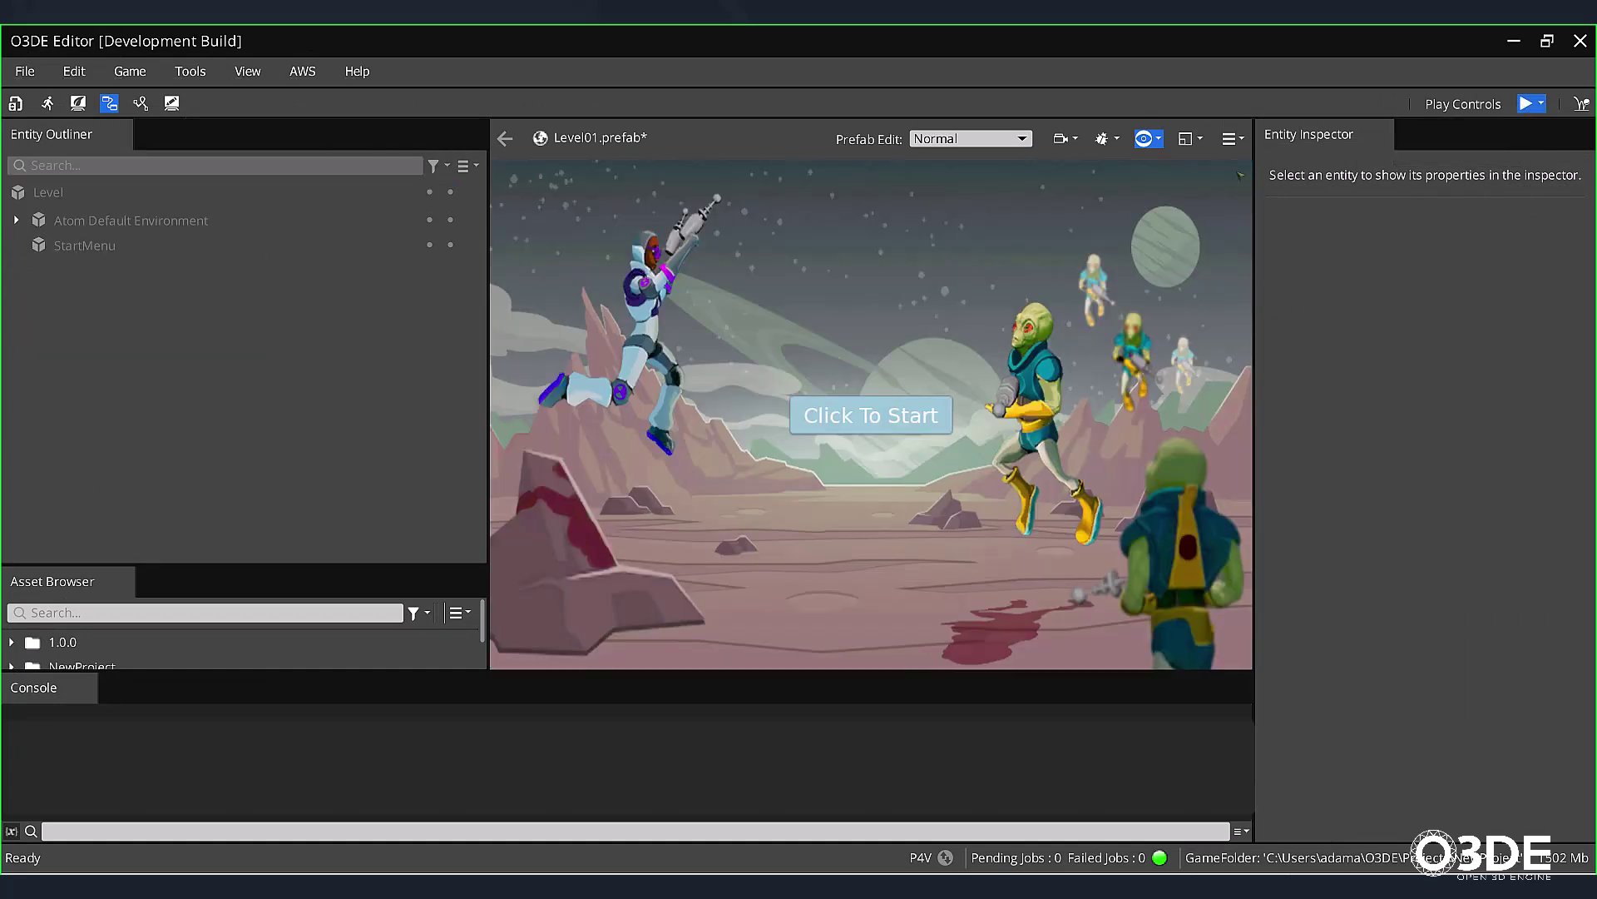
{"action": "left_click", "coordinate": [916, 410]}
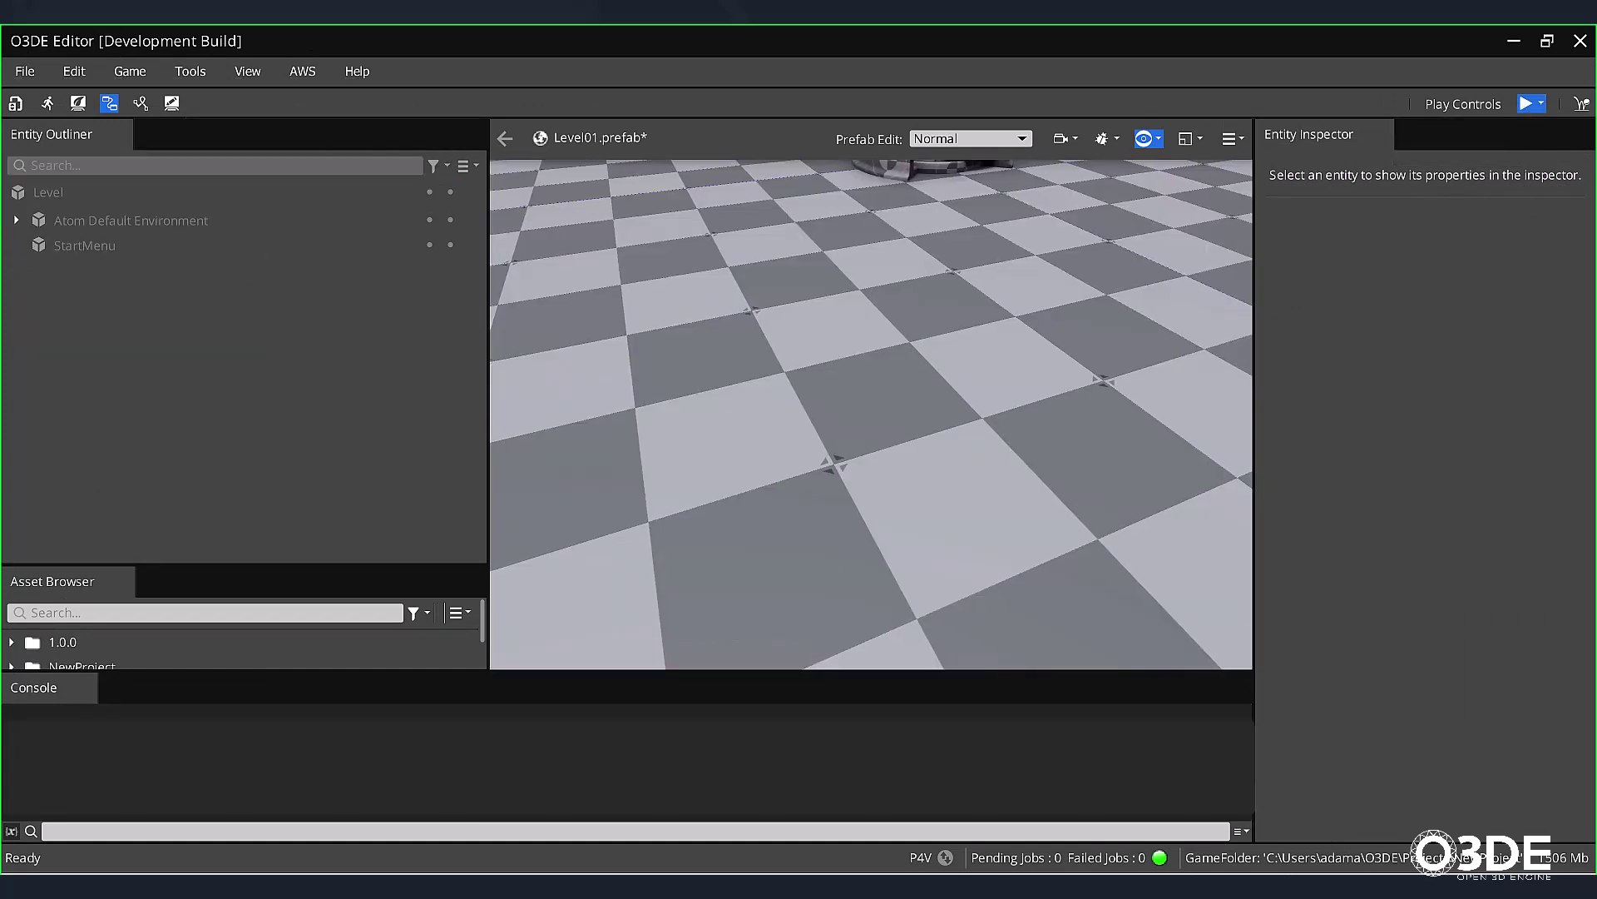